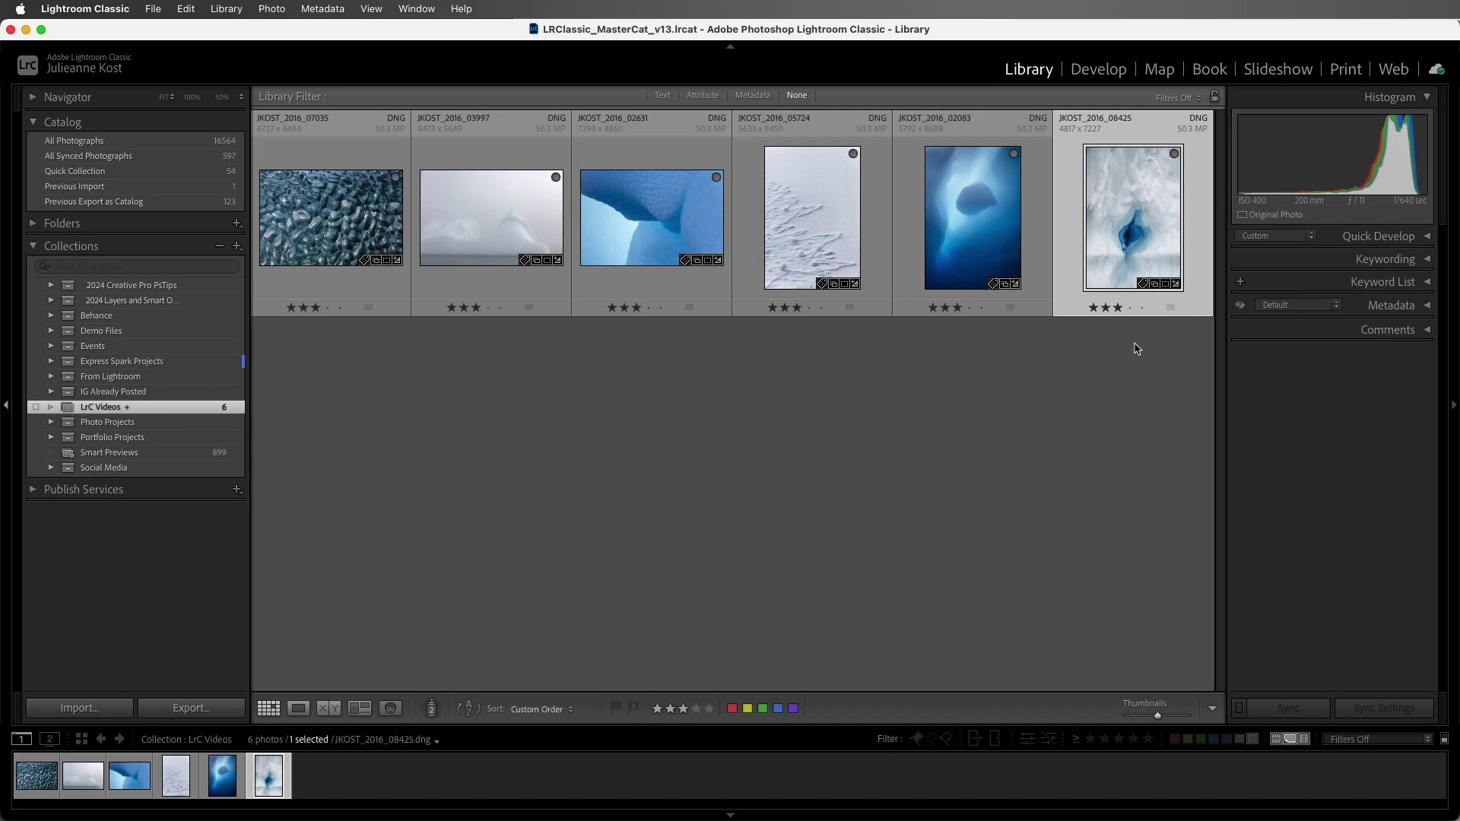
- Select all six photos and export to the Desktop in an Antarctica subfolder
{"action": "key", "text": "super+a"}
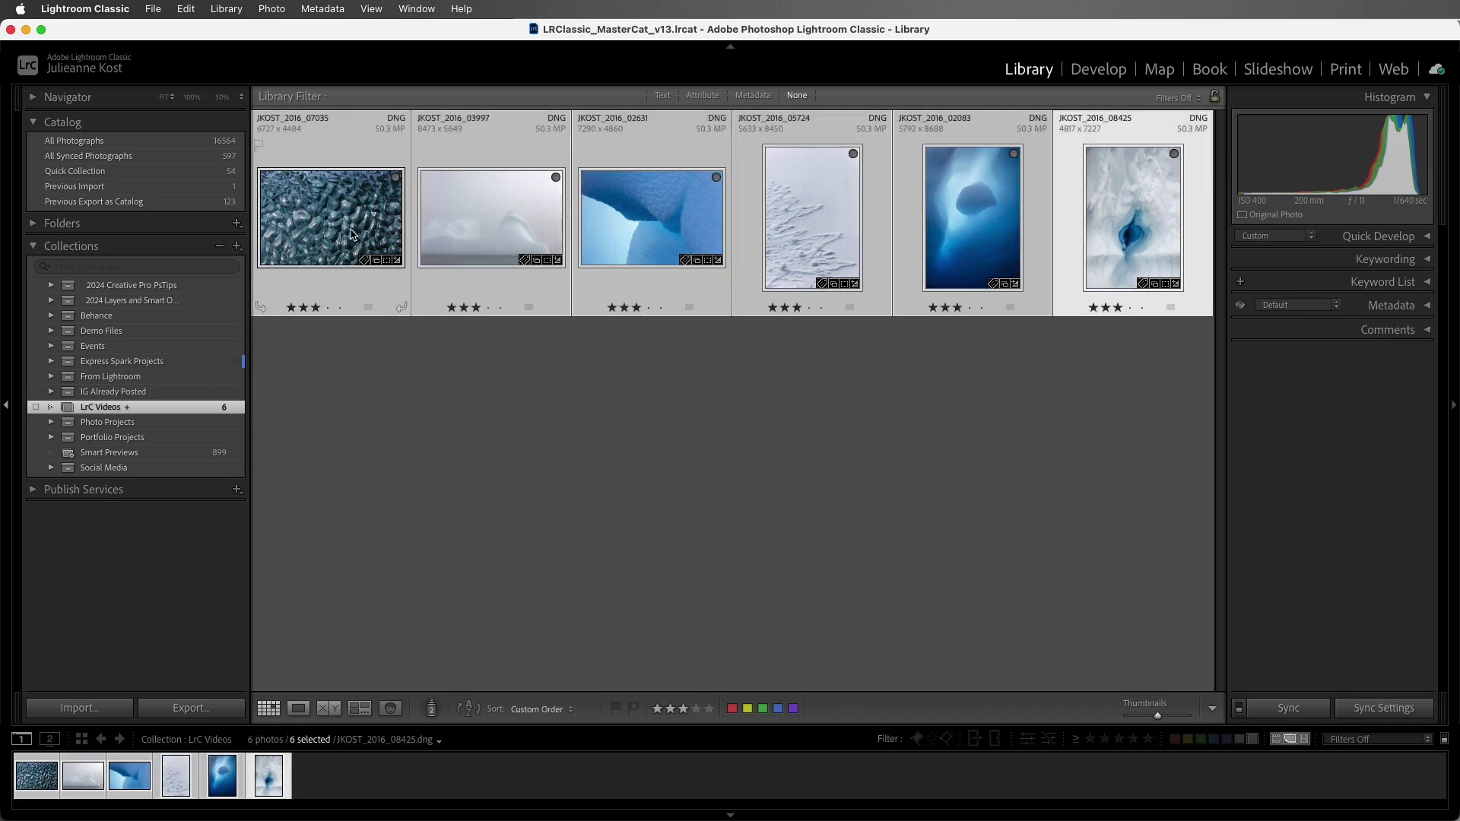
{"action": "left_click", "coordinate": [159, 10]}
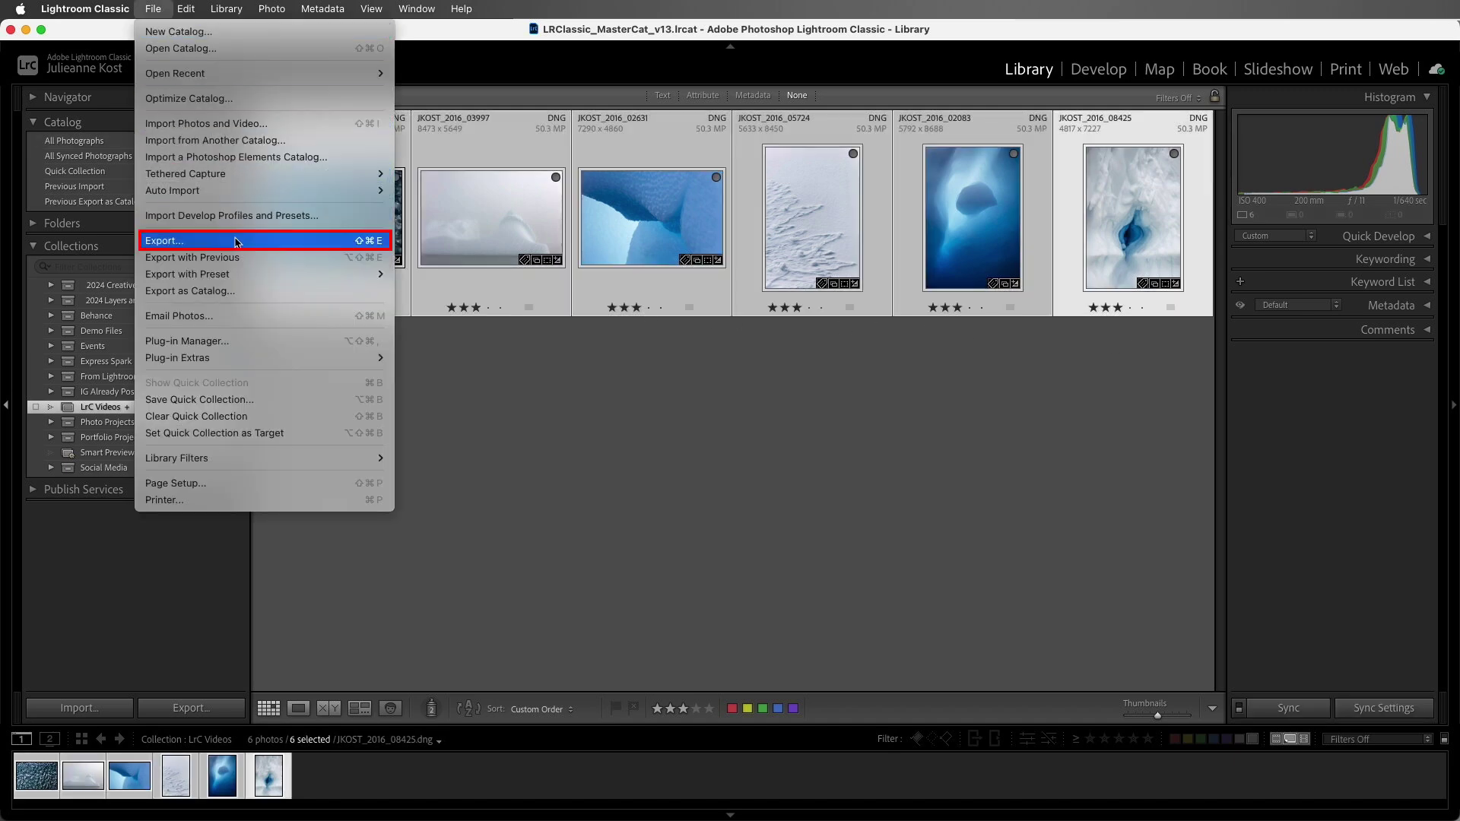
{"action": "left_click", "coordinate": [194, 647]}
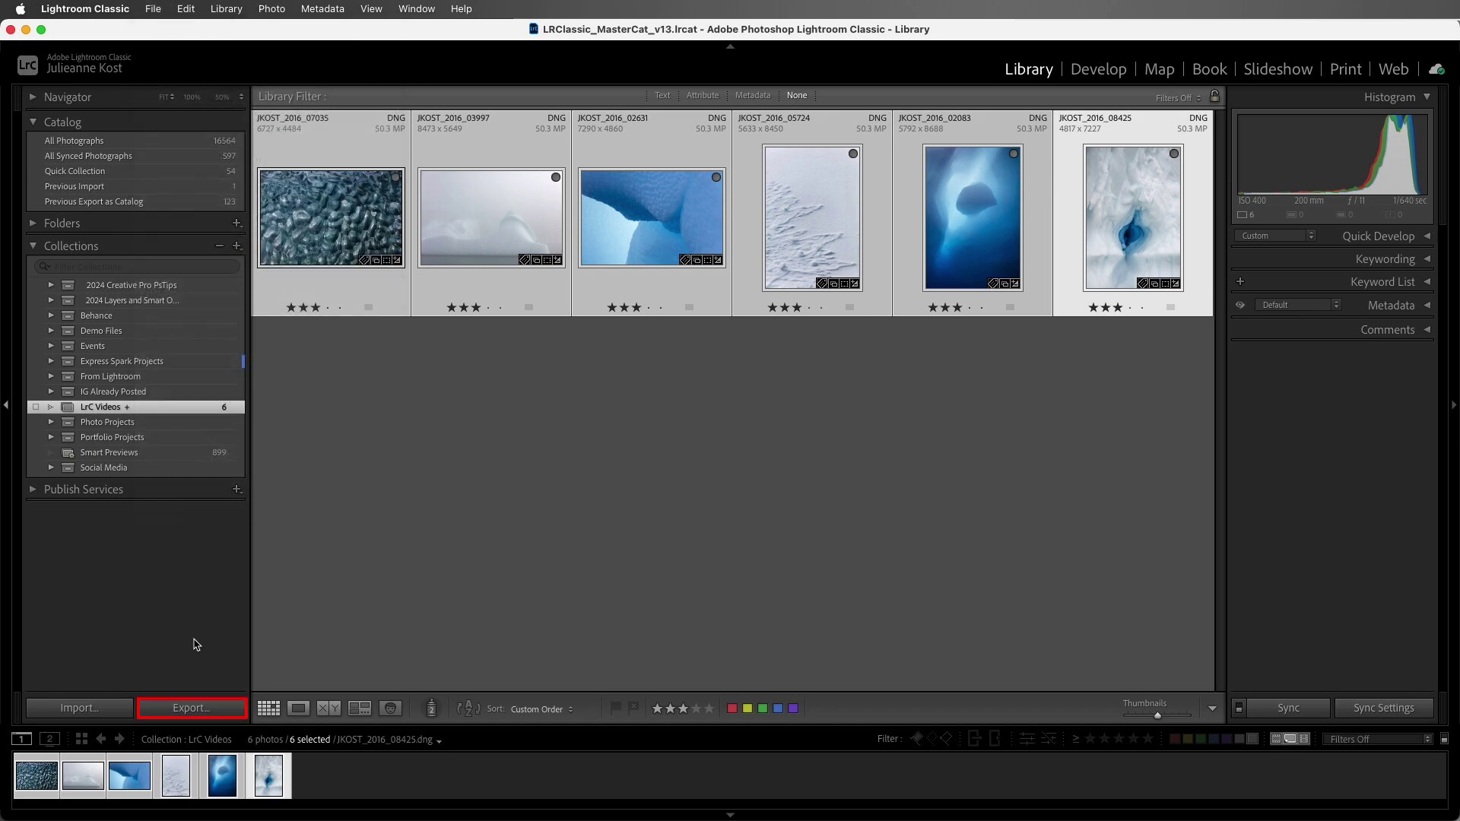
{"action": "left_click", "coordinate": [199, 709]}
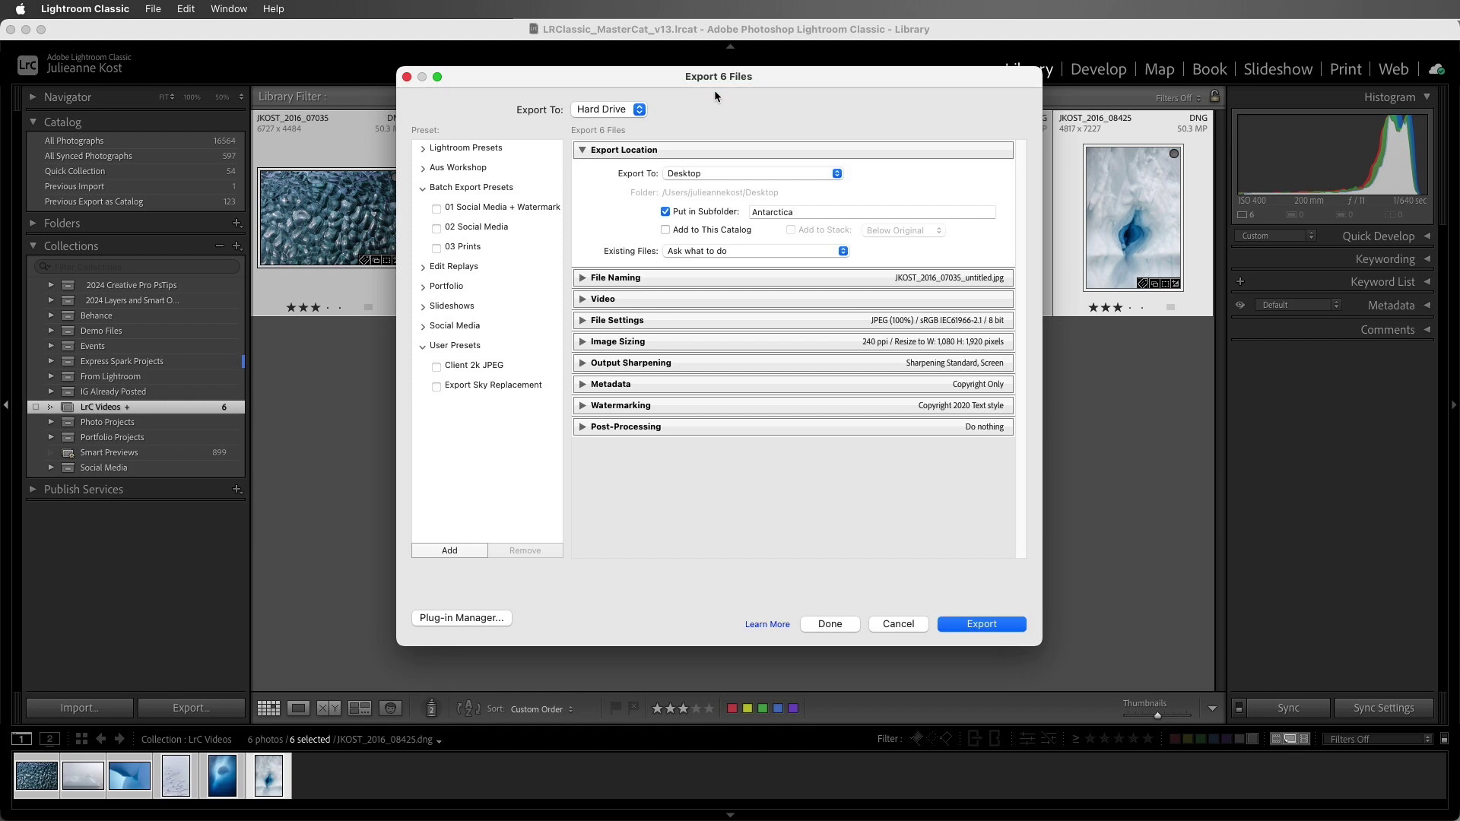
{"action": "left_click", "coordinate": [768, 172]}
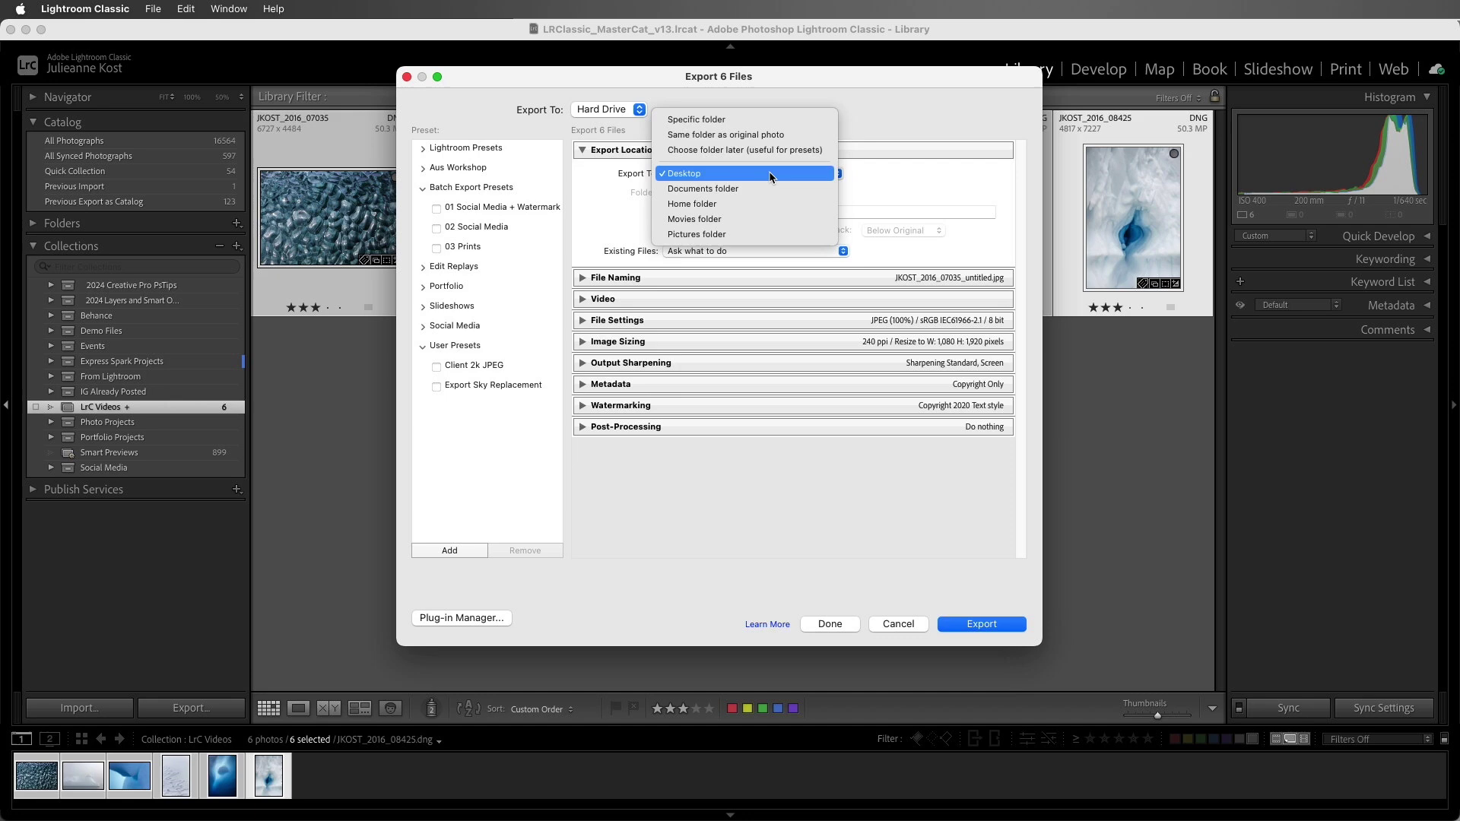
{"action": "left_click", "coordinate": [814, 176]}
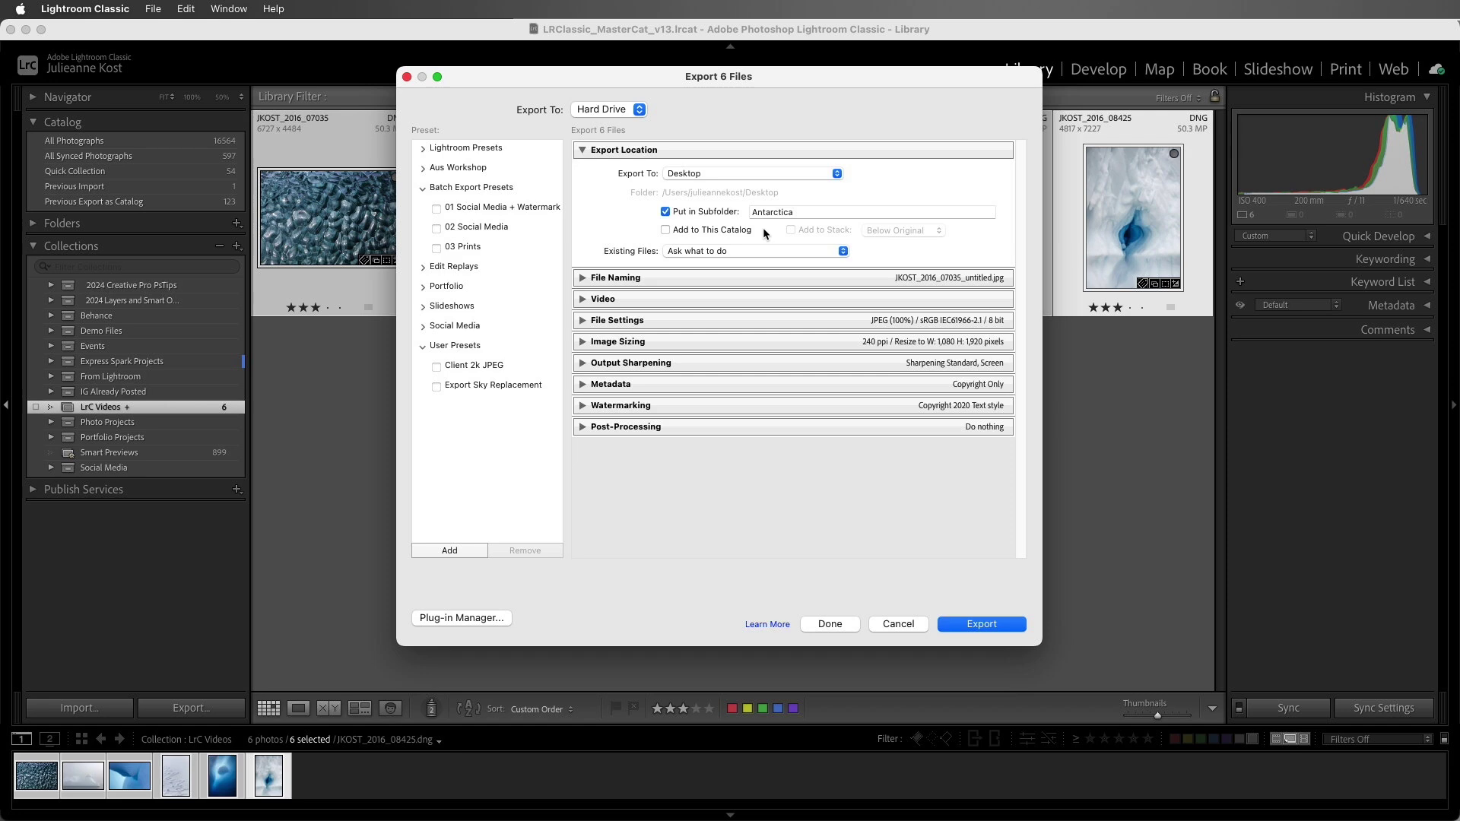
- Name the exports with the JK Export for Client template plus custom text '2400px'
{"action": "left_click", "coordinate": [740, 149]}
{"action": "left_click", "coordinate": [737, 172]}
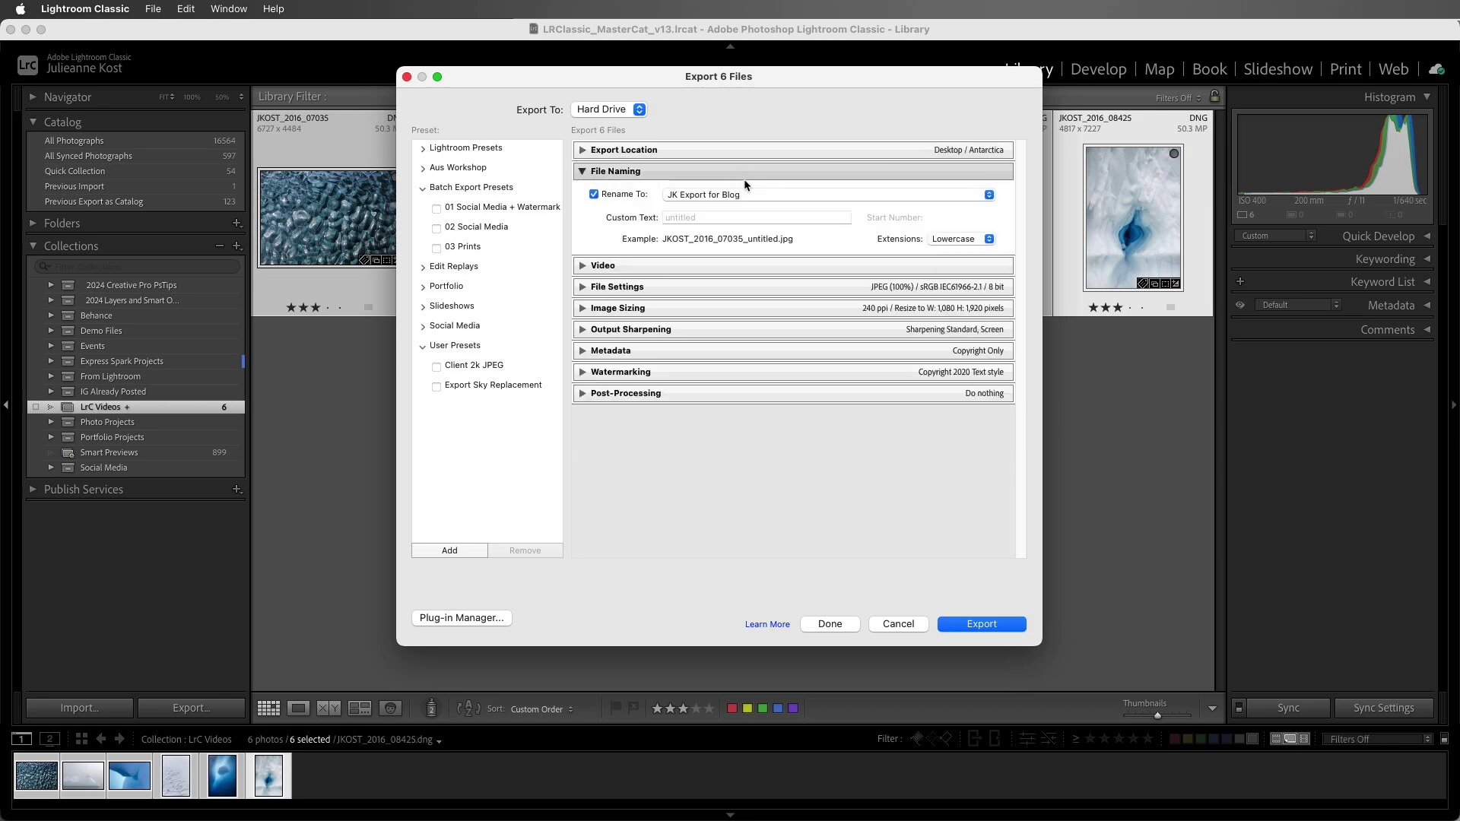
{"action": "left_click", "coordinate": [755, 196]}
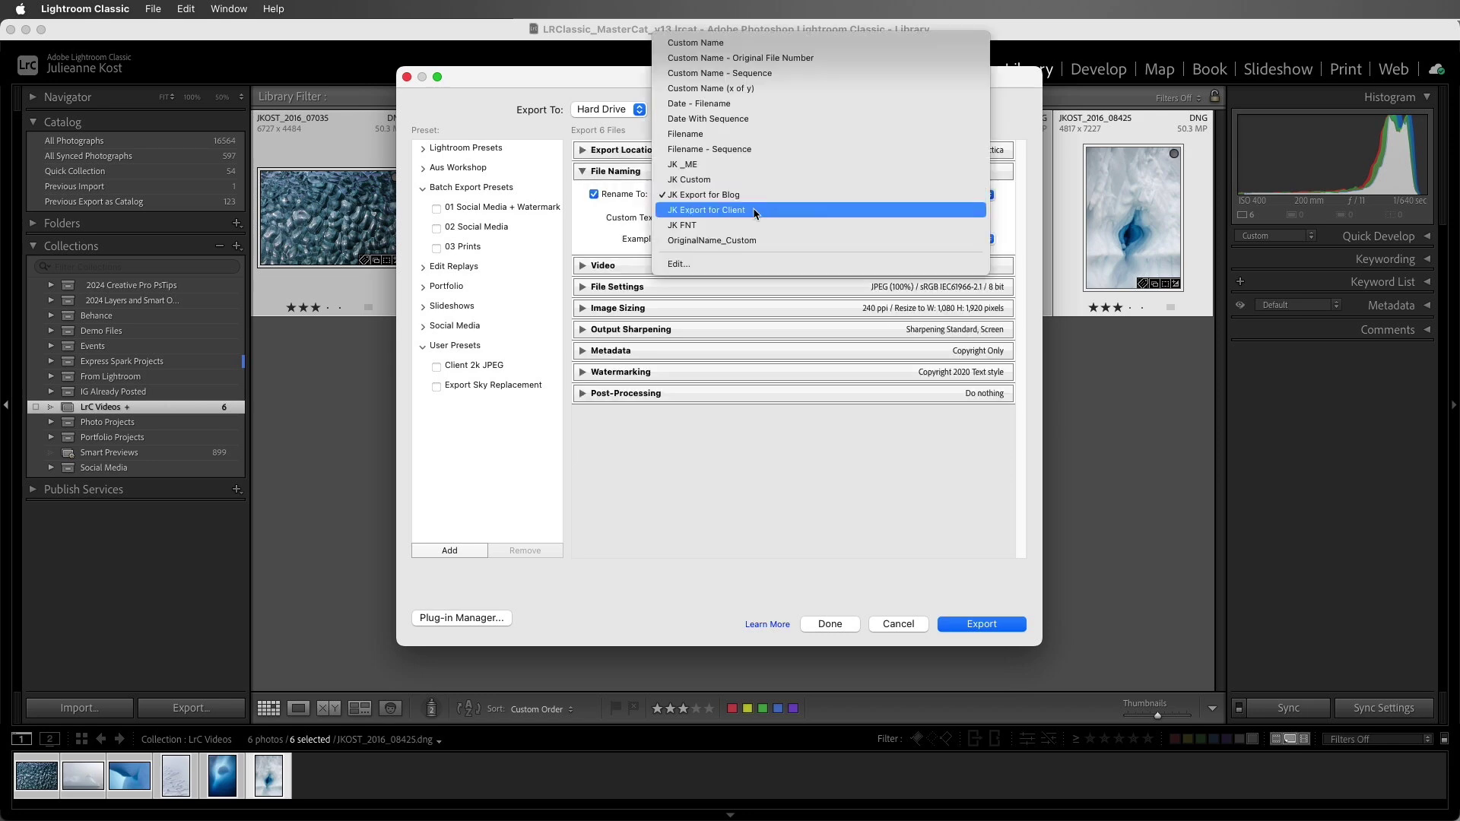
{"action": "left_click", "coordinate": [753, 211]}
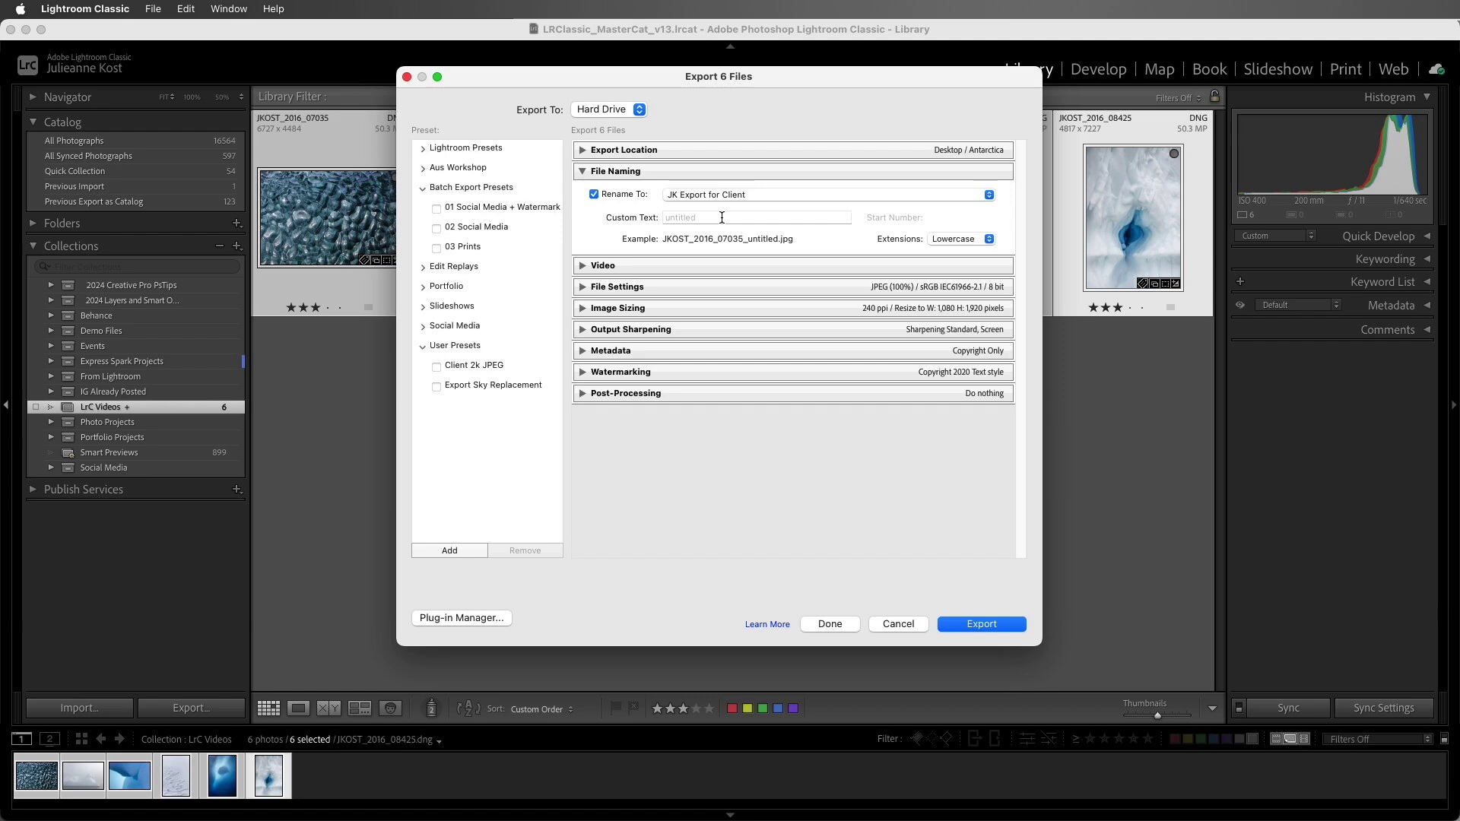
{"action": "left_click", "coordinate": [722, 217]}
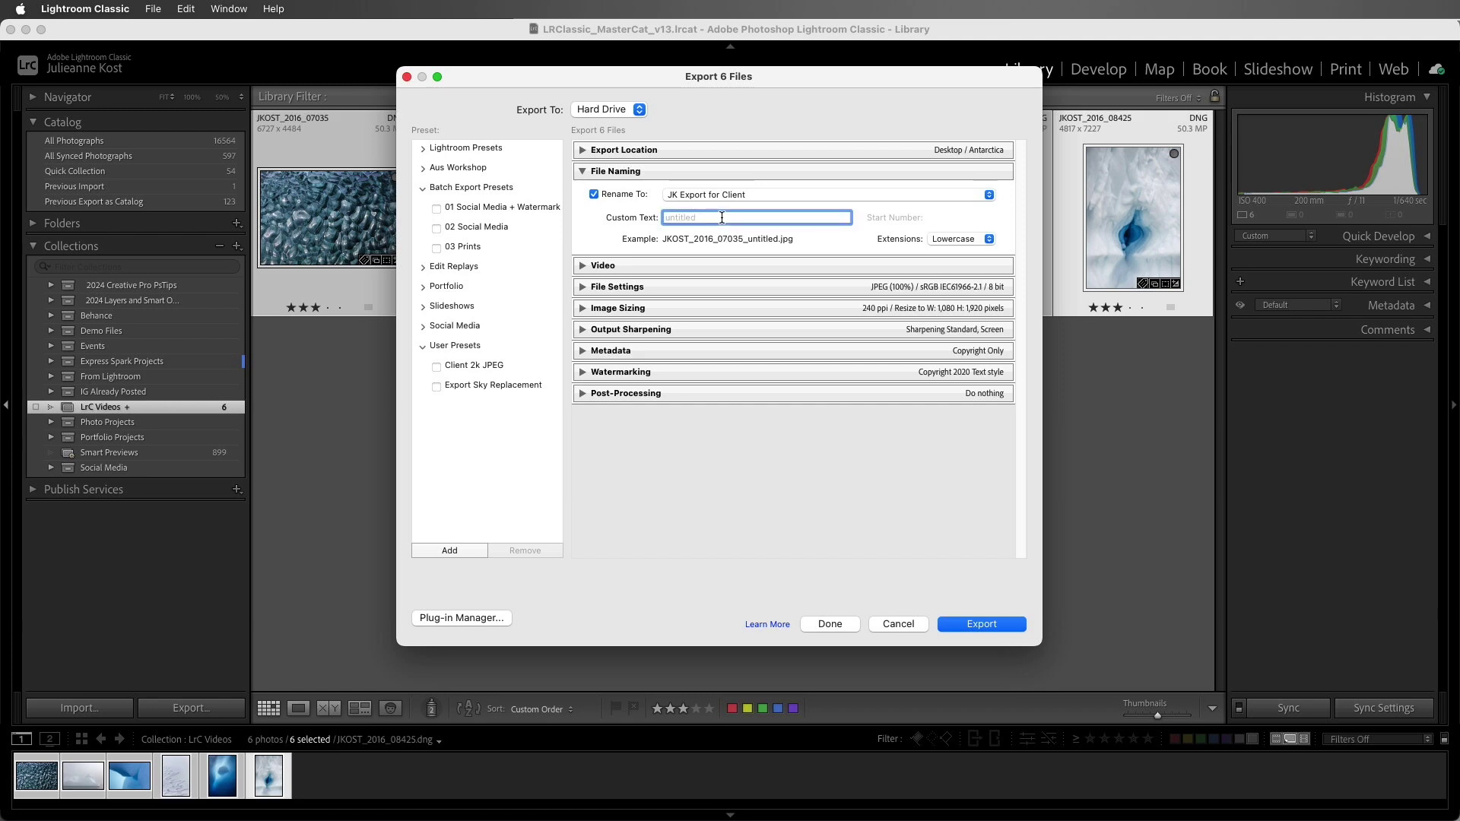
{"action": "type", "text": "2400"}
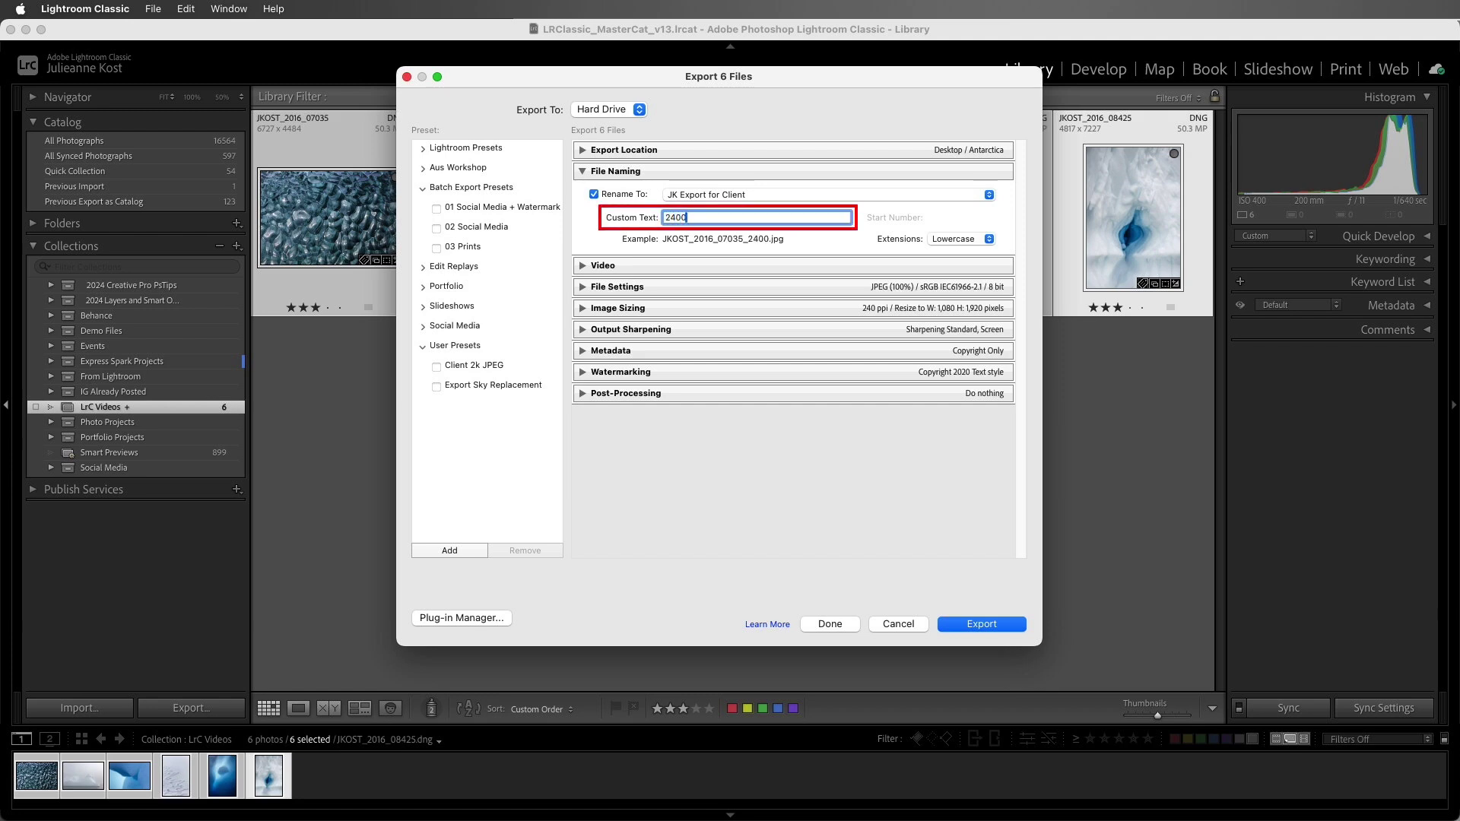
{"action": "type", "text": "px"}
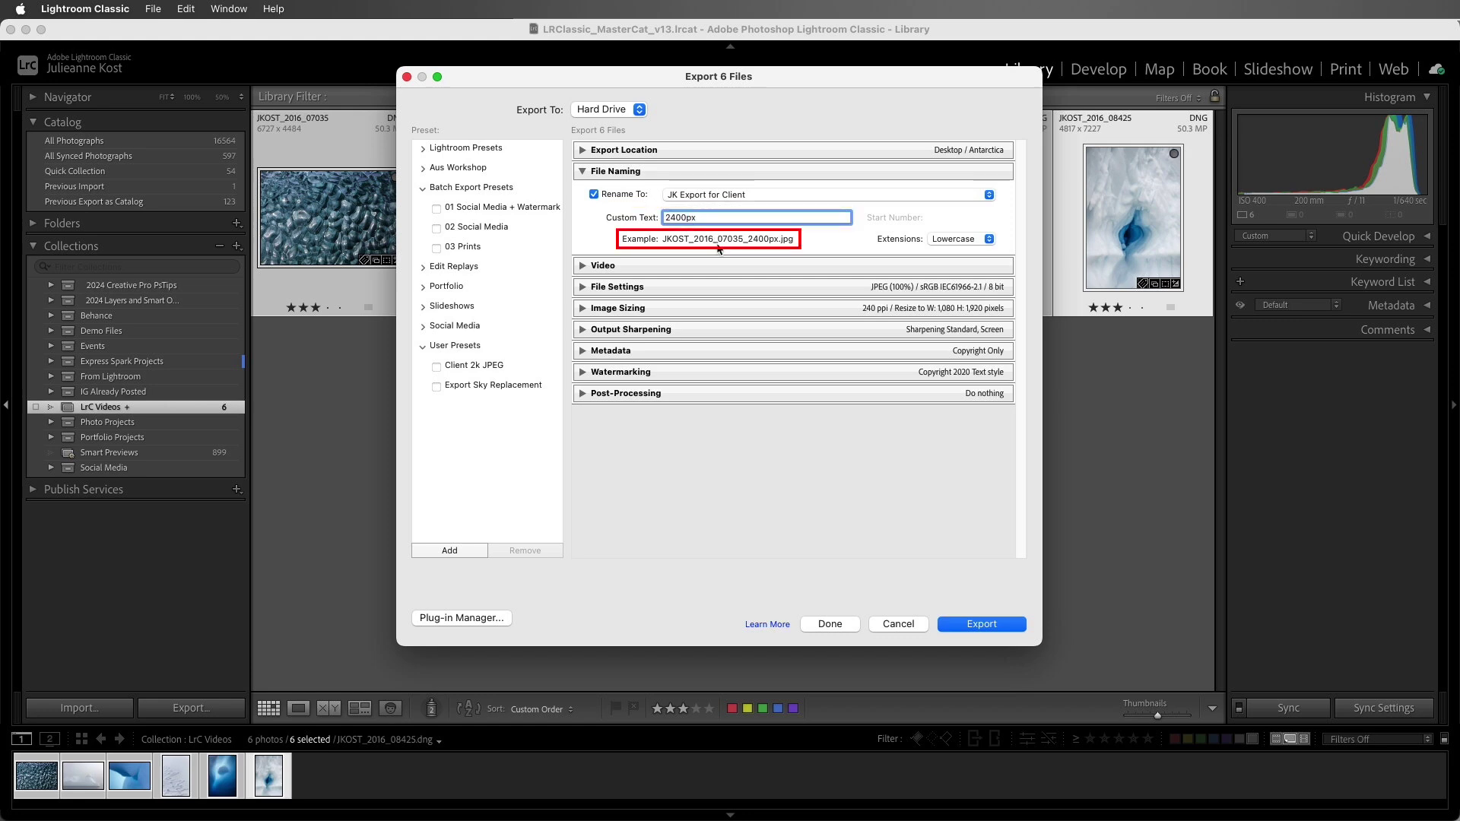
- Keep the export format as JPEG in the sRGB color space
{"action": "left_click", "coordinate": [714, 171]}
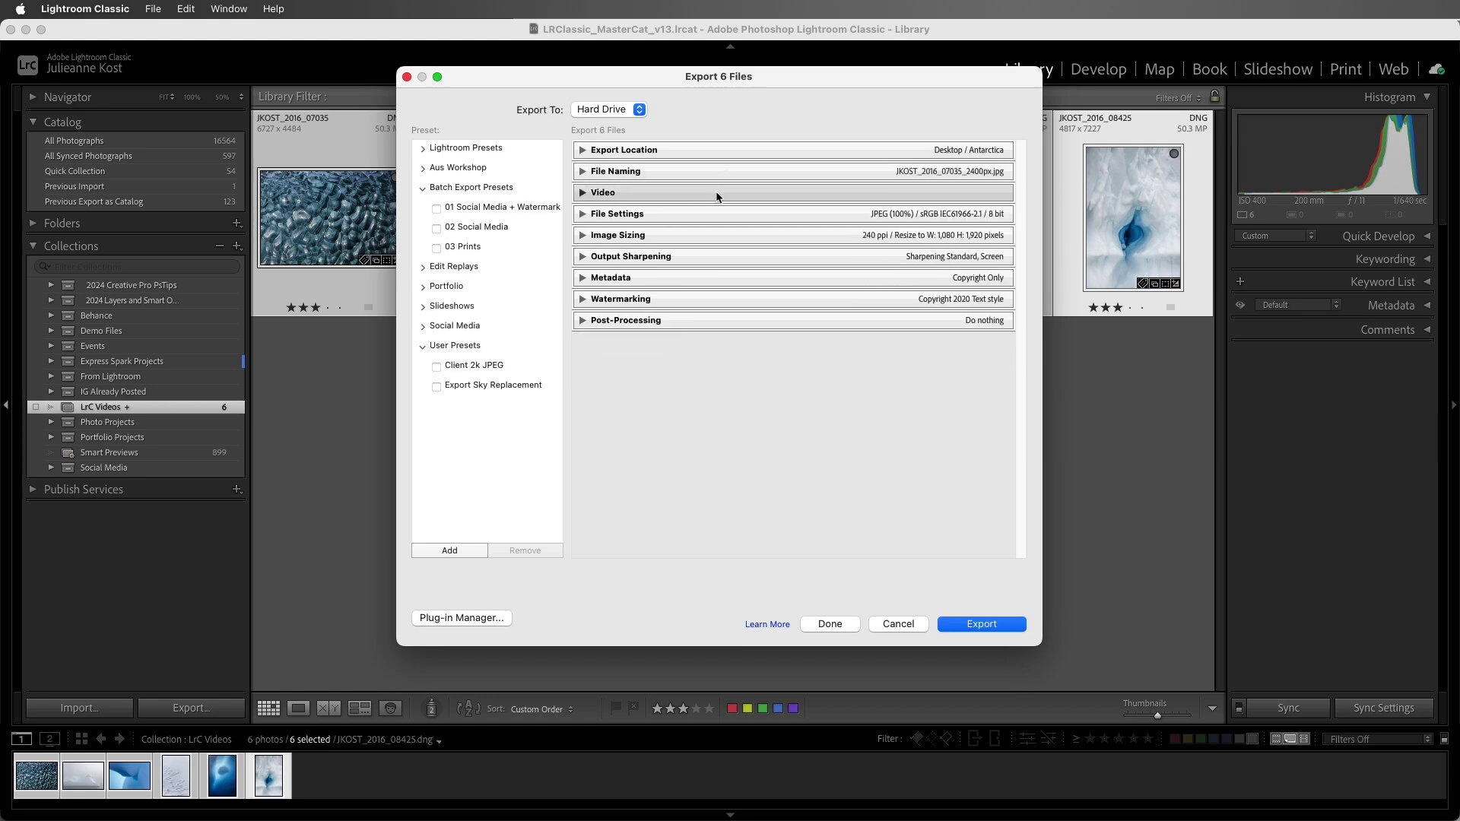
{"action": "left_click", "coordinate": [717, 195]}
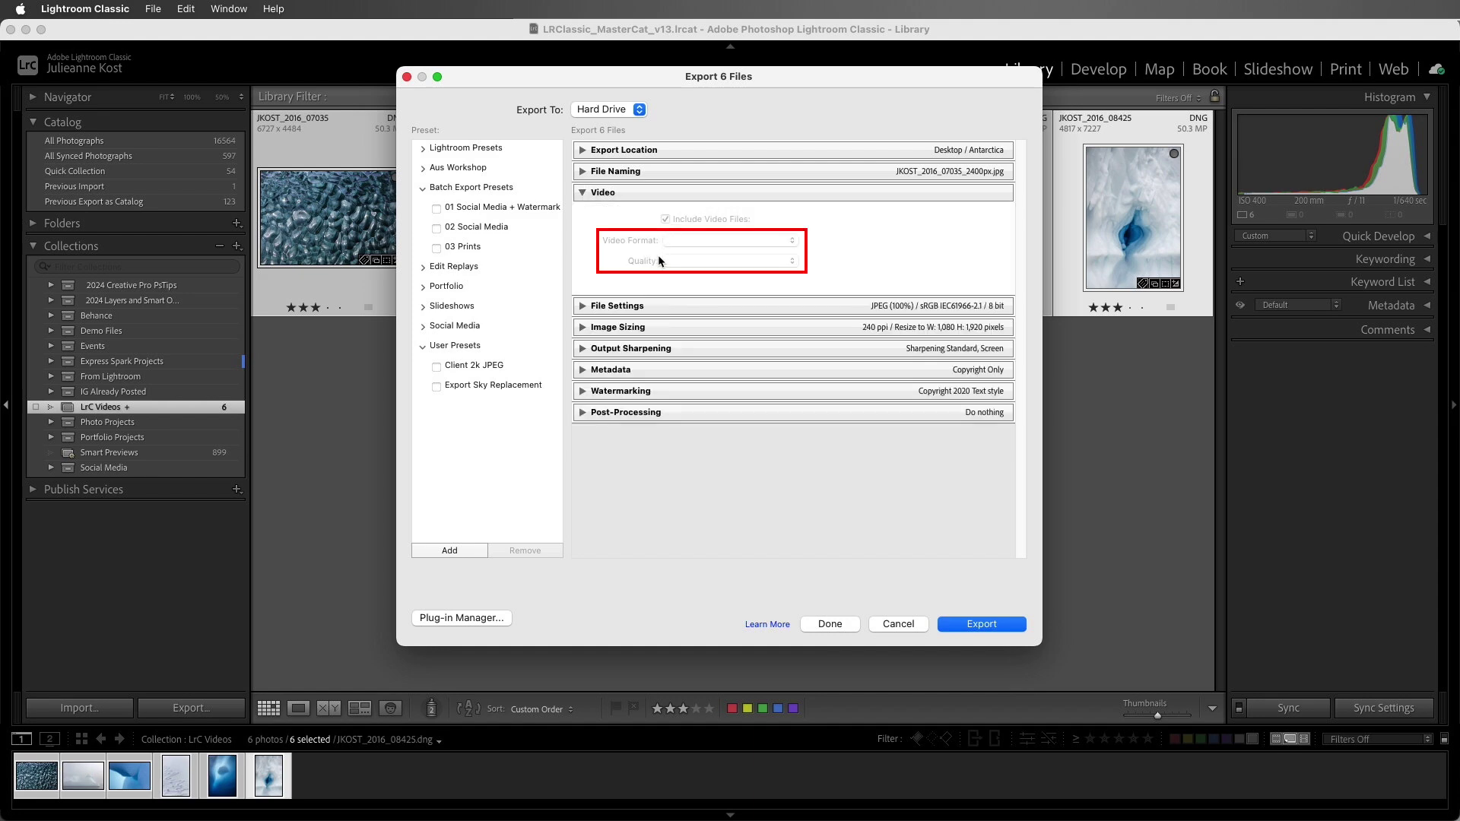
{"action": "left_click", "coordinate": [676, 191]}
{"action": "left_click", "coordinate": [677, 217]}
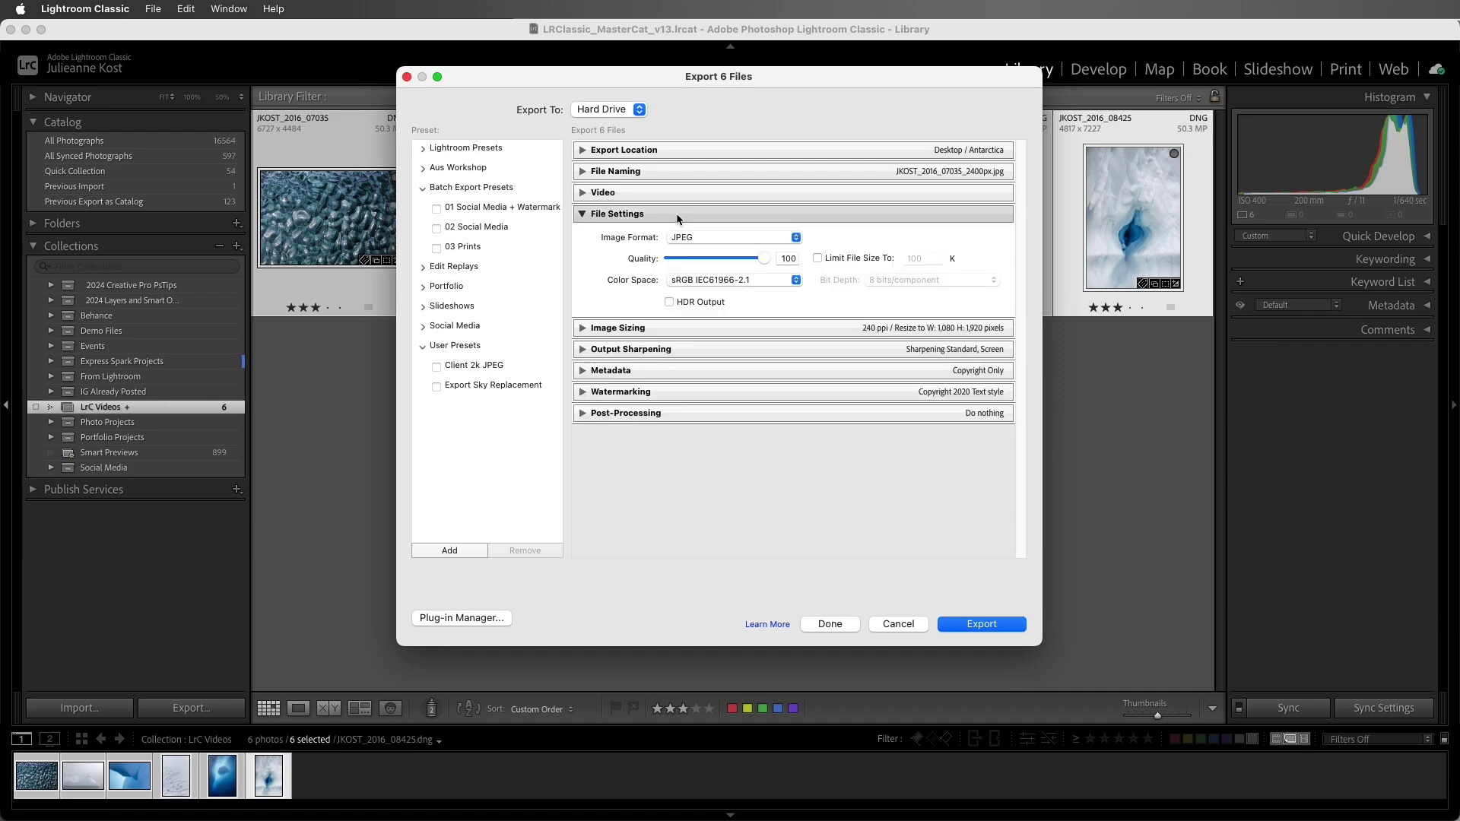
{"action": "left_click", "coordinate": [795, 238]}
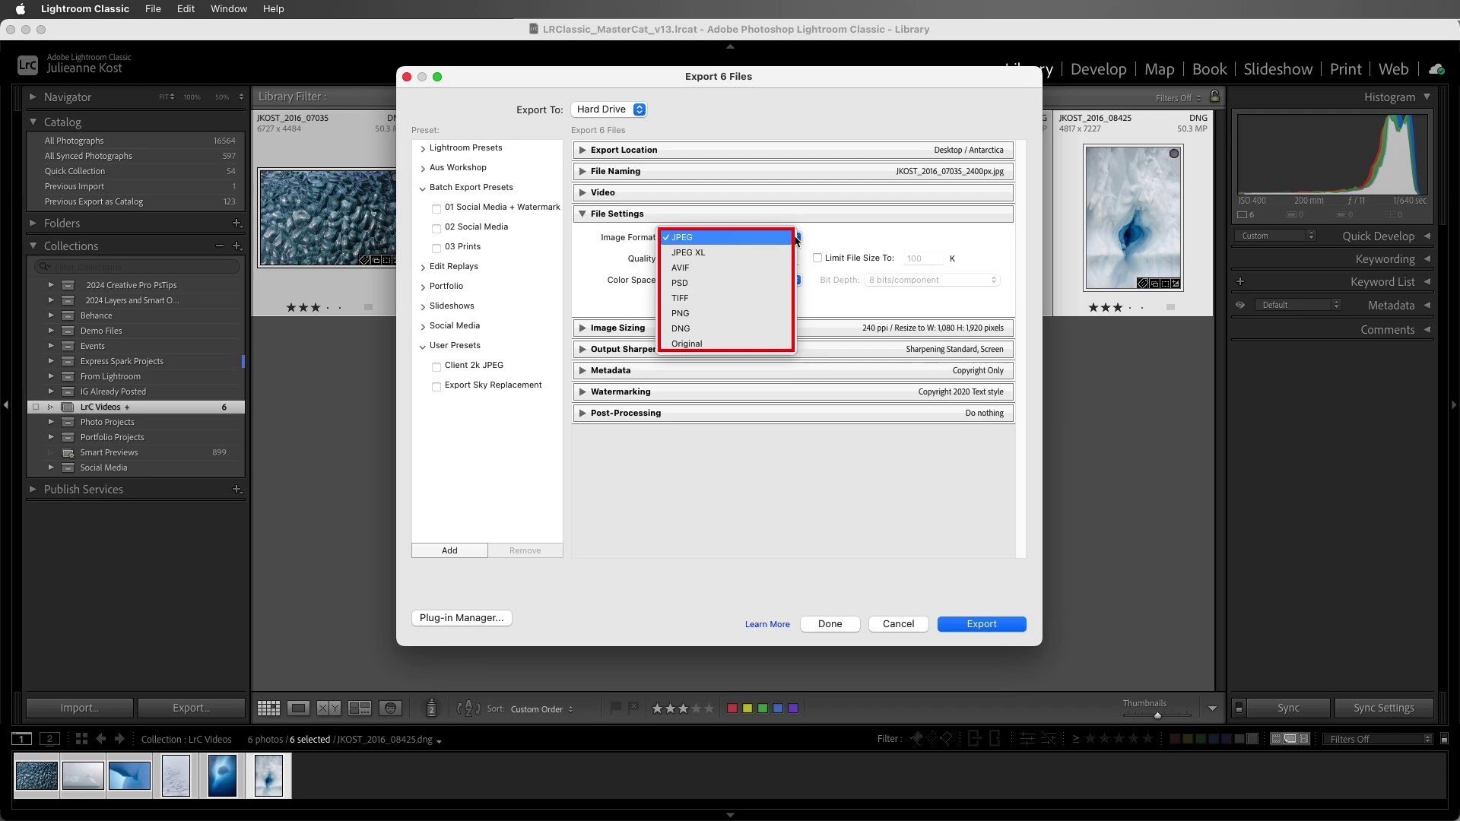
{"action": "left_click", "coordinate": [795, 238]}
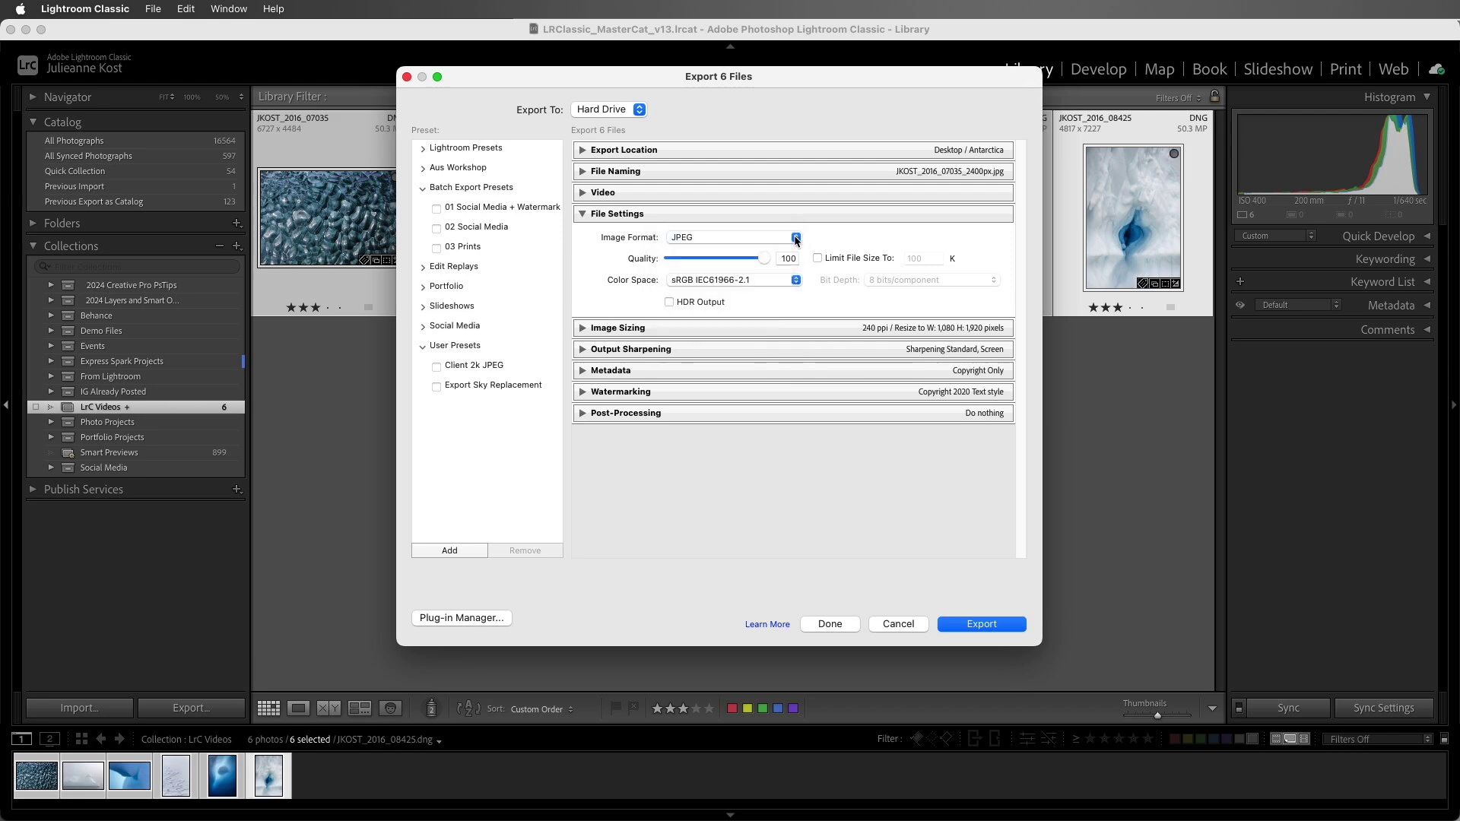
{"action": "left_click", "coordinate": [795, 281]}
{"action": "left_click", "coordinate": [791, 281]}
- Edit the JPEG quality value and leave Limit File Size turned off
{"action": "double_click", "coordinate": [795, 258]}
{"action": "type", "text": "90"}
{"action": "type", "text": "80"}
{"action": "left_click", "coordinate": [748, 259]}
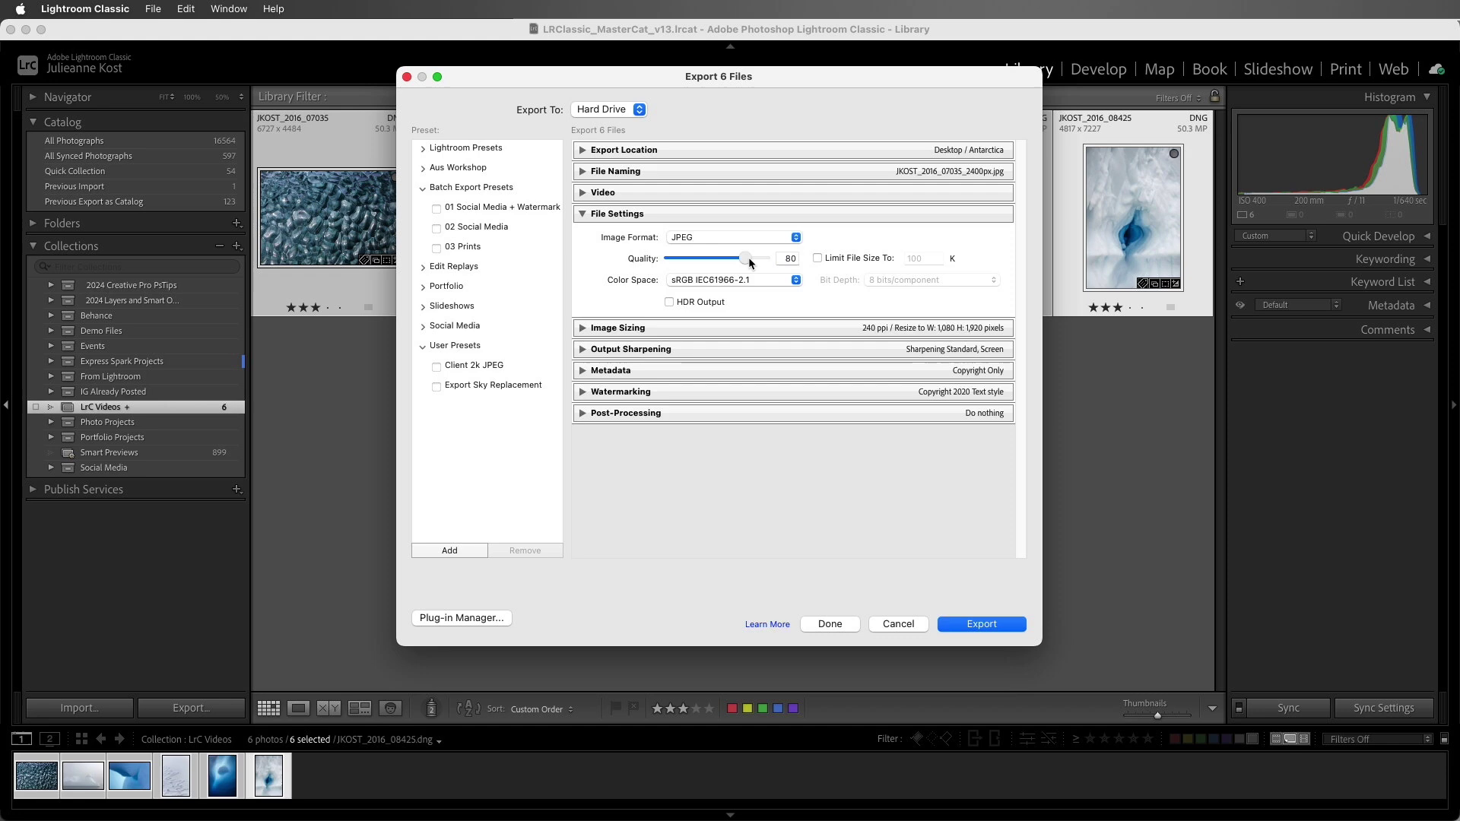
{"action": "left_click", "coordinate": [818, 259]}
{"action": "left_click", "coordinate": [818, 259]}
{"action": "left_click", "coordinate": [796, 238]}
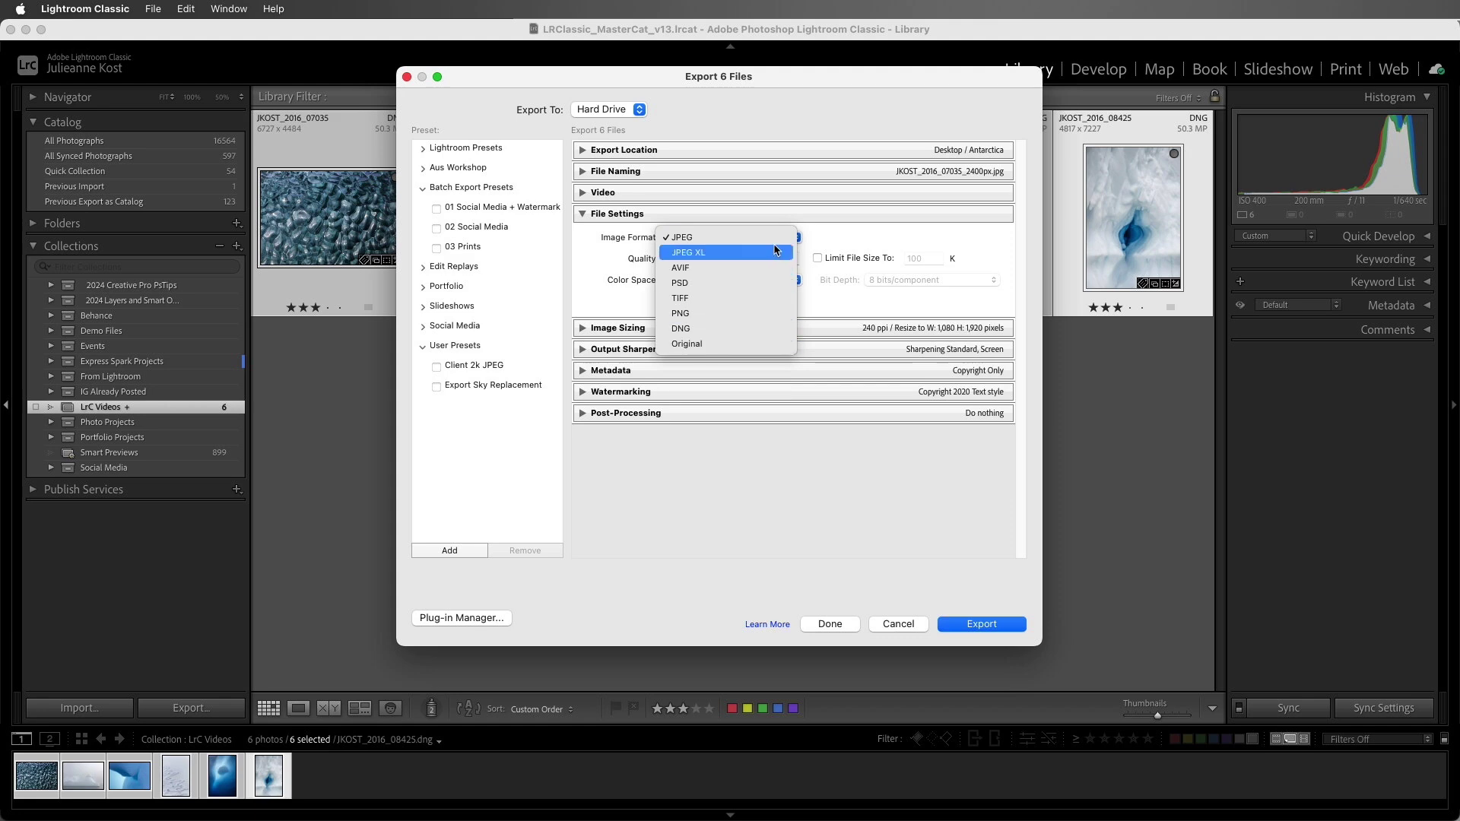
- Keep 240 pixels per inch and resize exports to fit Dimensions 1,080 × 1,920
{"action": "left_click", "coordinate": [773, 238]}
{"action": "left_click", "coordinate": [769, 217]}
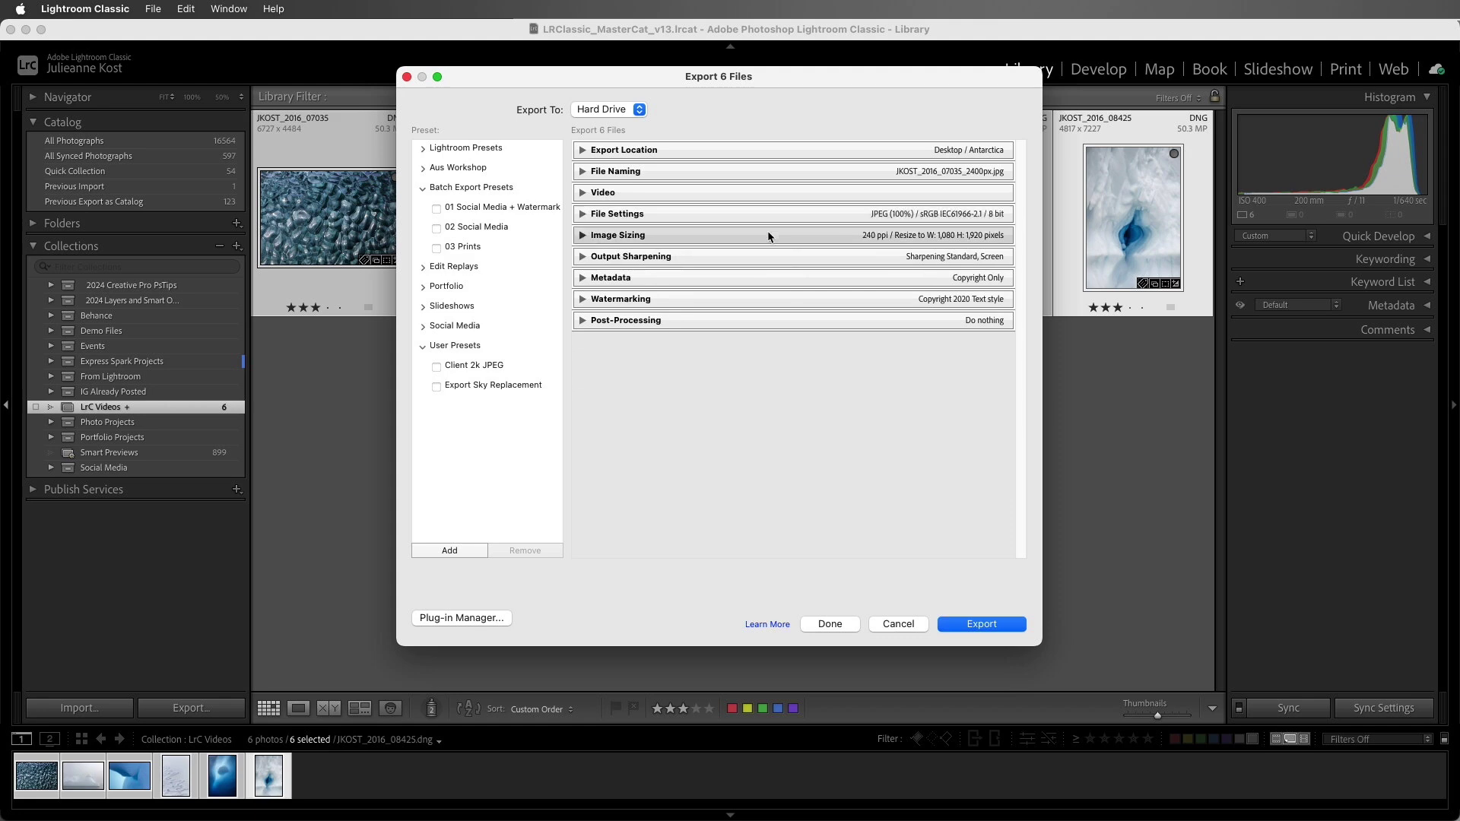
{"action": "left_click", "coordinate": [768, 234]}
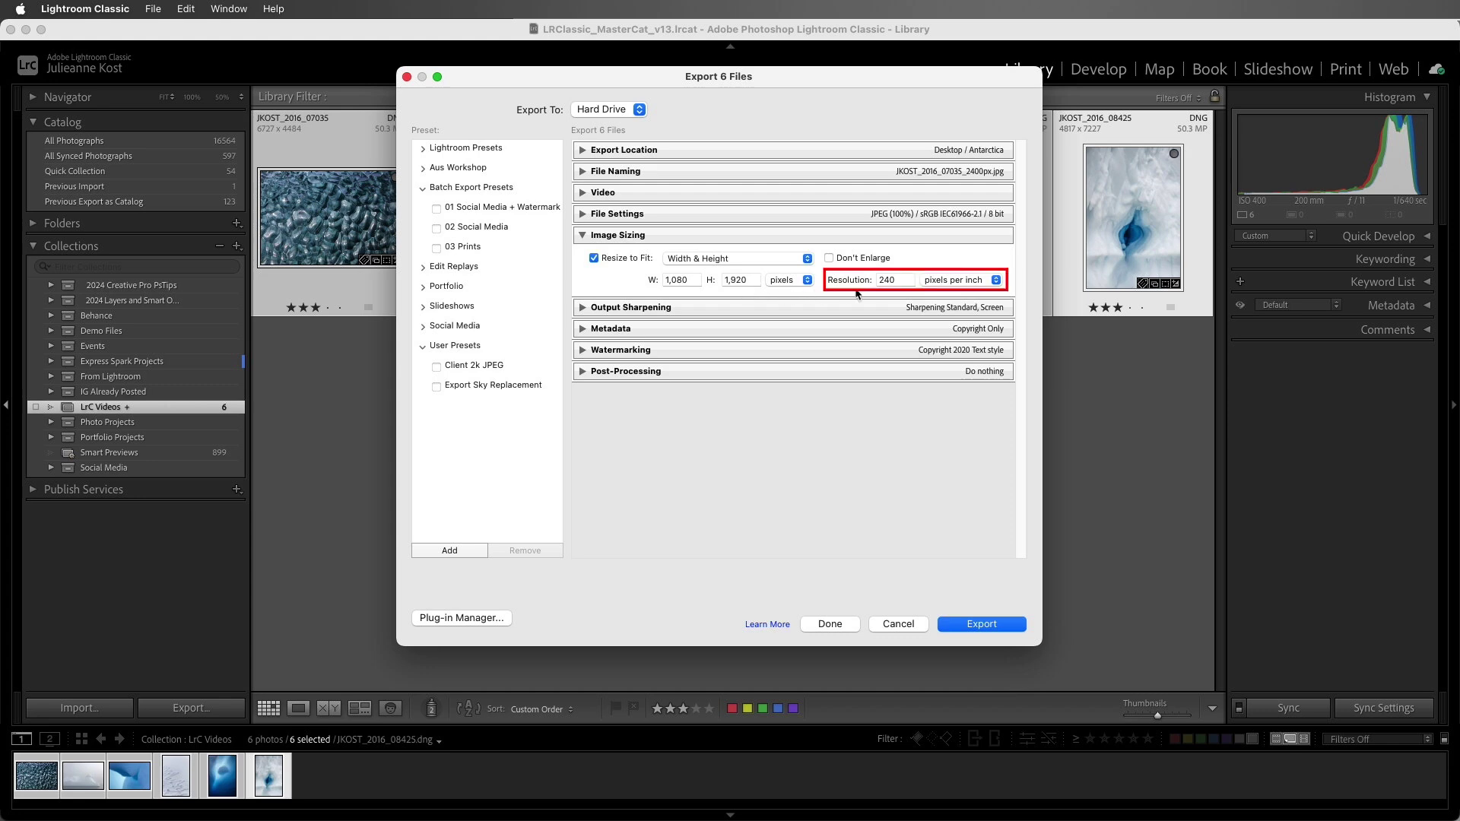
{"action": "left_click", "coordinate": [967, 283]}
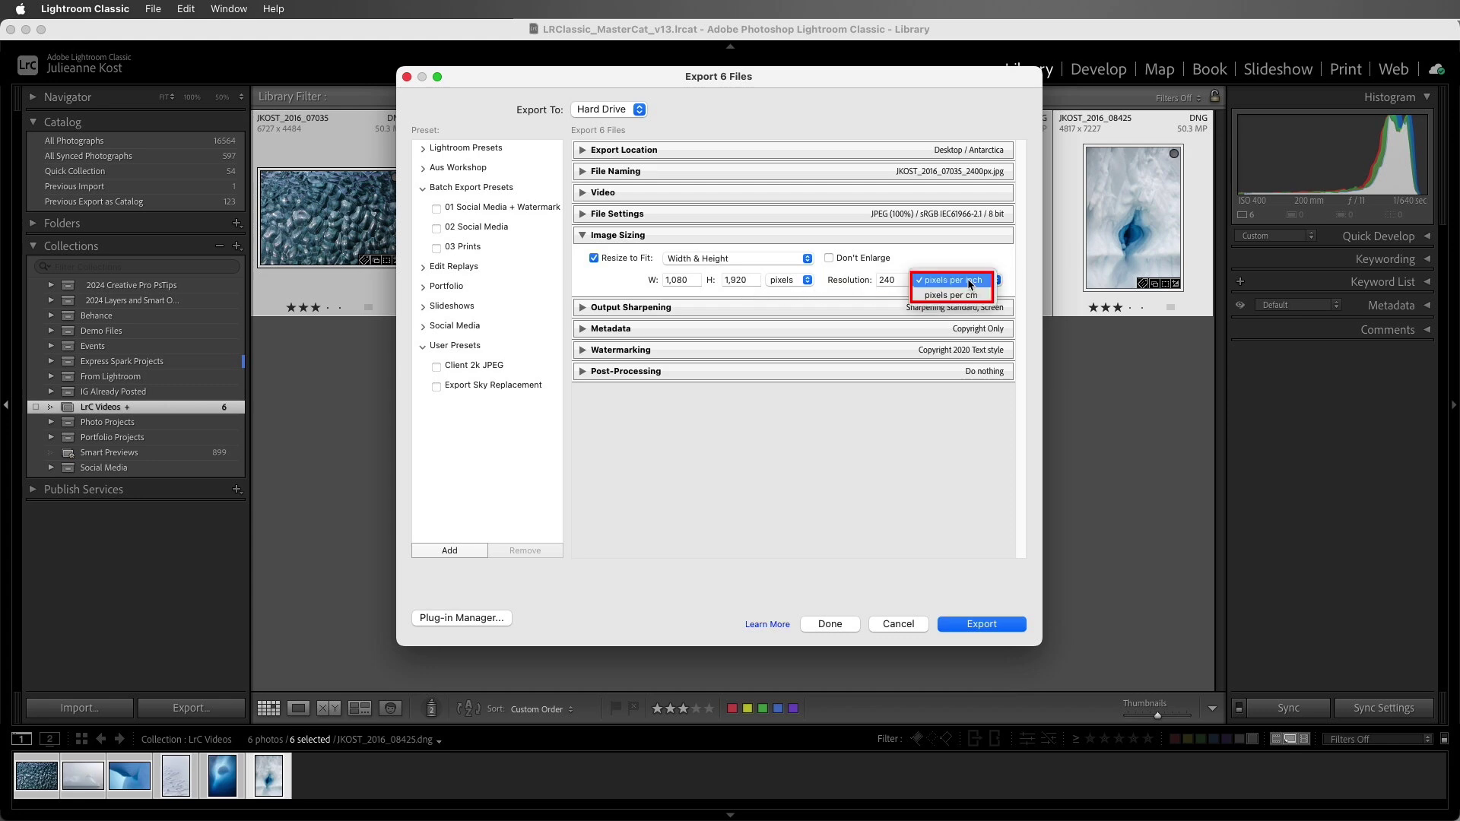
{"action": "left_click", "coordinate": [954, 279]}
{"action": "left_click", "coordinate": [806, 259]}
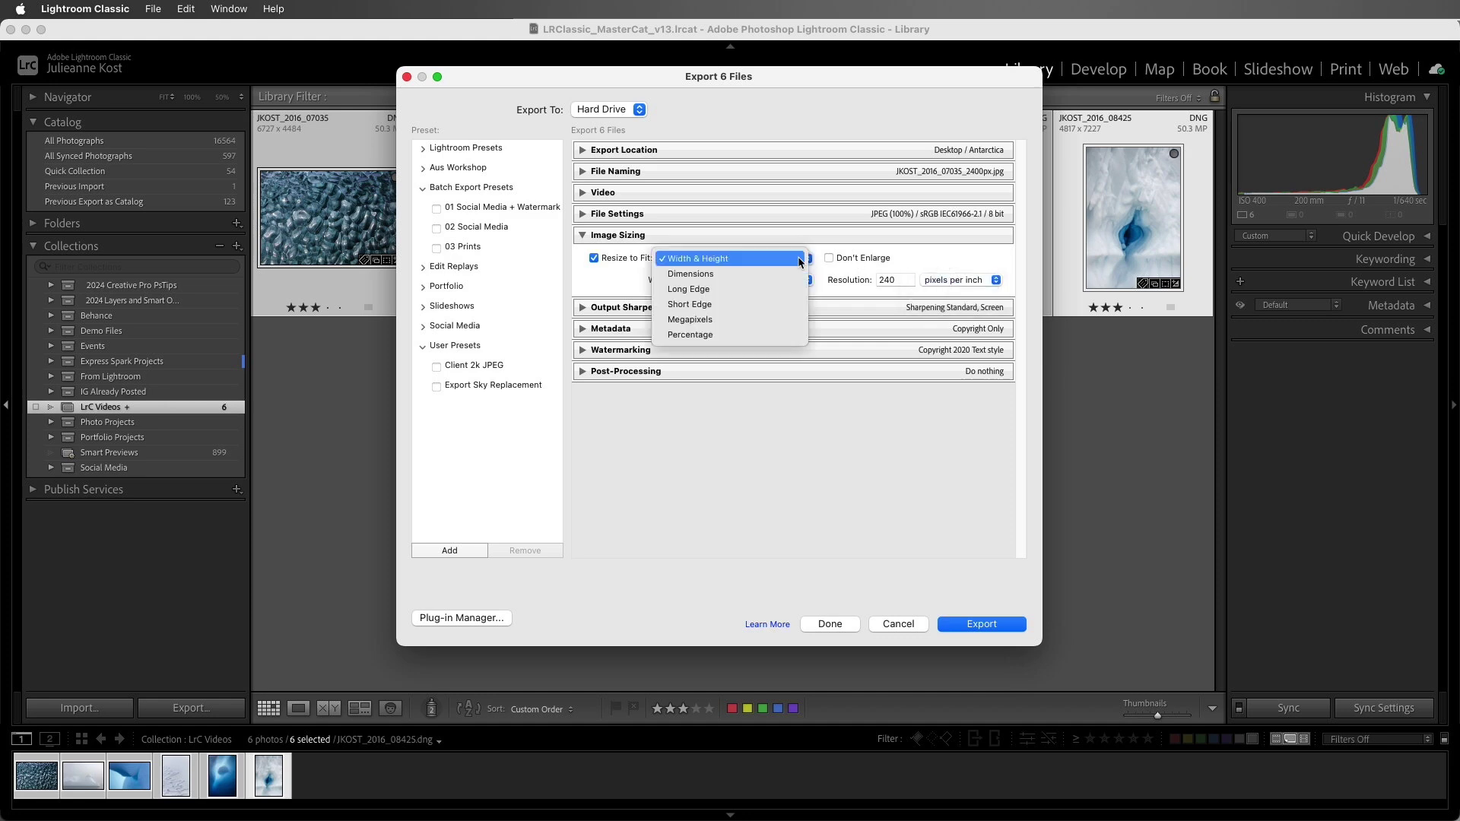
{"action": "left_click", "coordinate": [800, 275]}
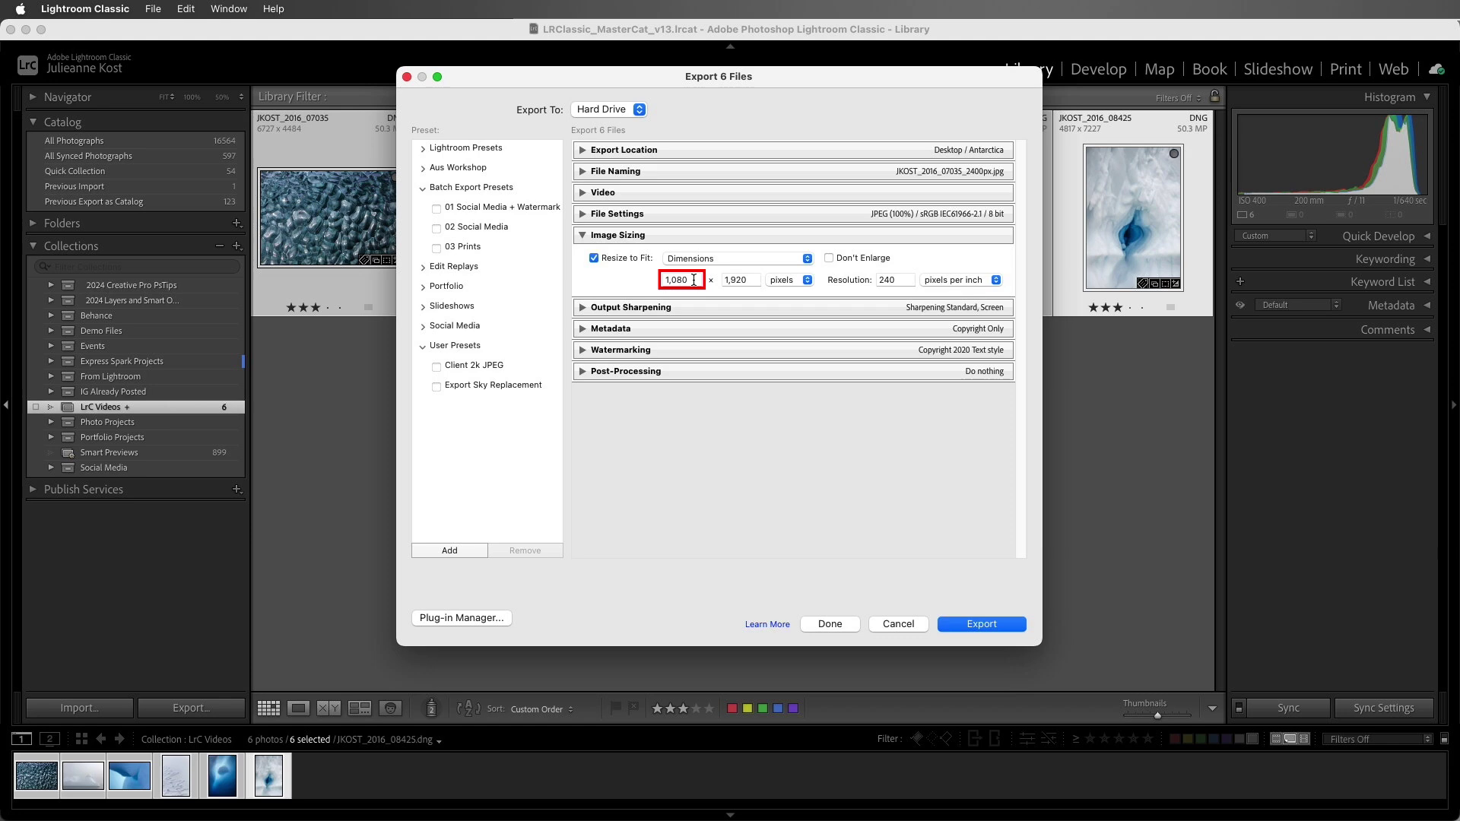
- Resize exports to fit a 2,400-pixel long edge, leaving Don't Enlarge off
{"action": "left_click", "coordinate": [731, 260]}
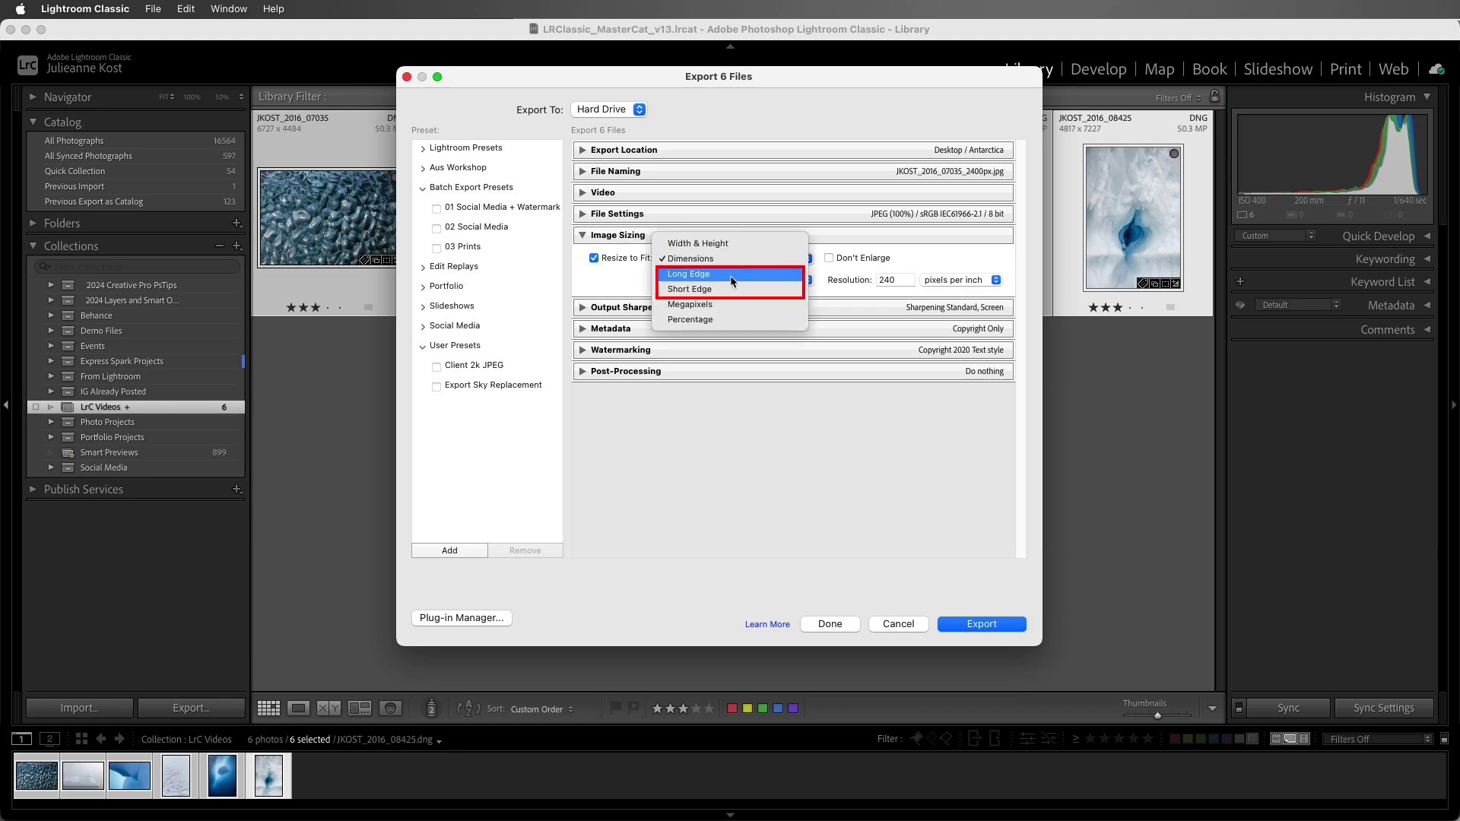
{"action": "left_click", "coordinate": [730, 275]}
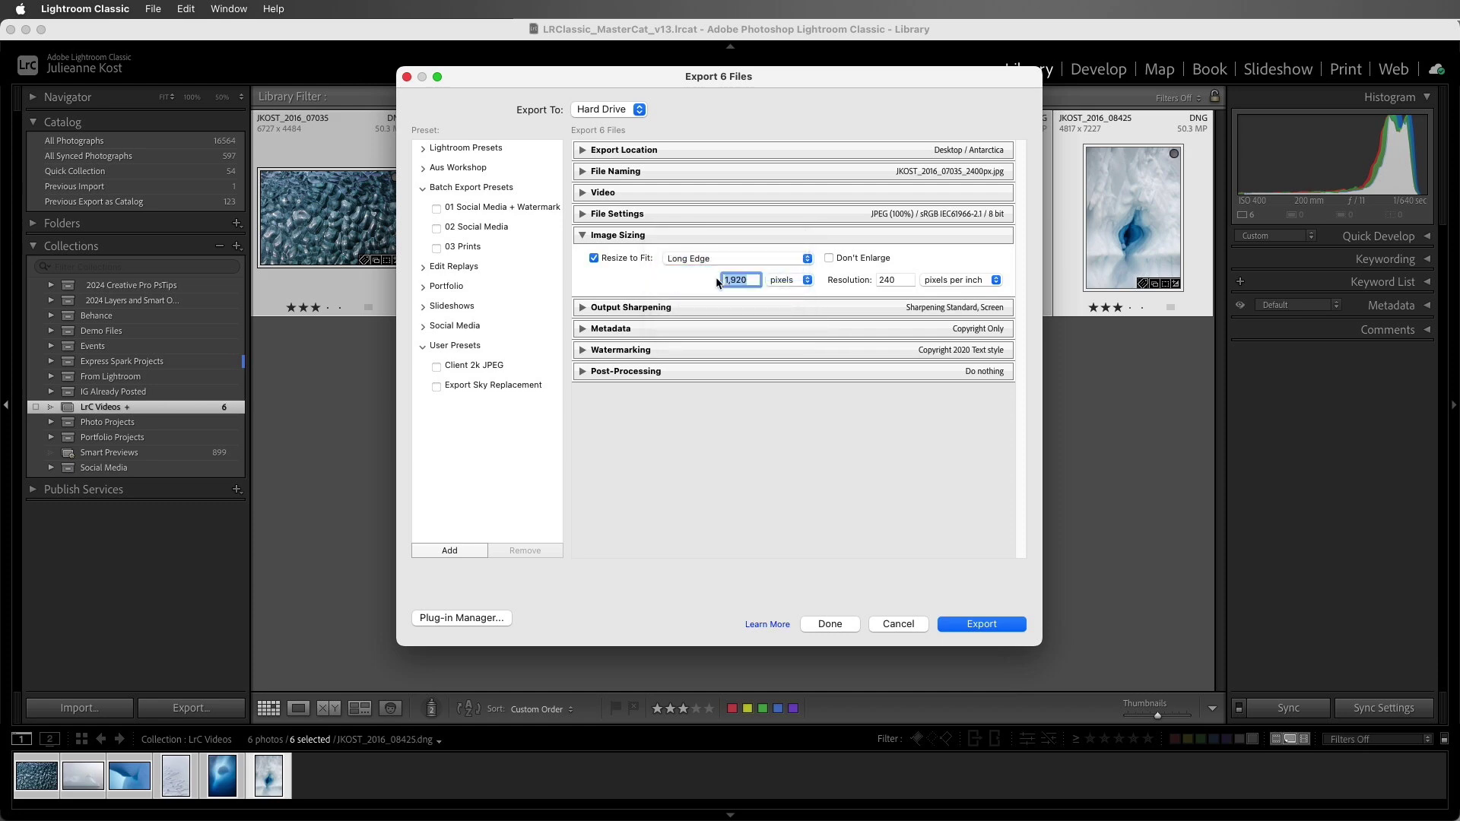
{"action": "type", "text": "2400"}
{"action": "left_click", "coordinate": [727, 257]}
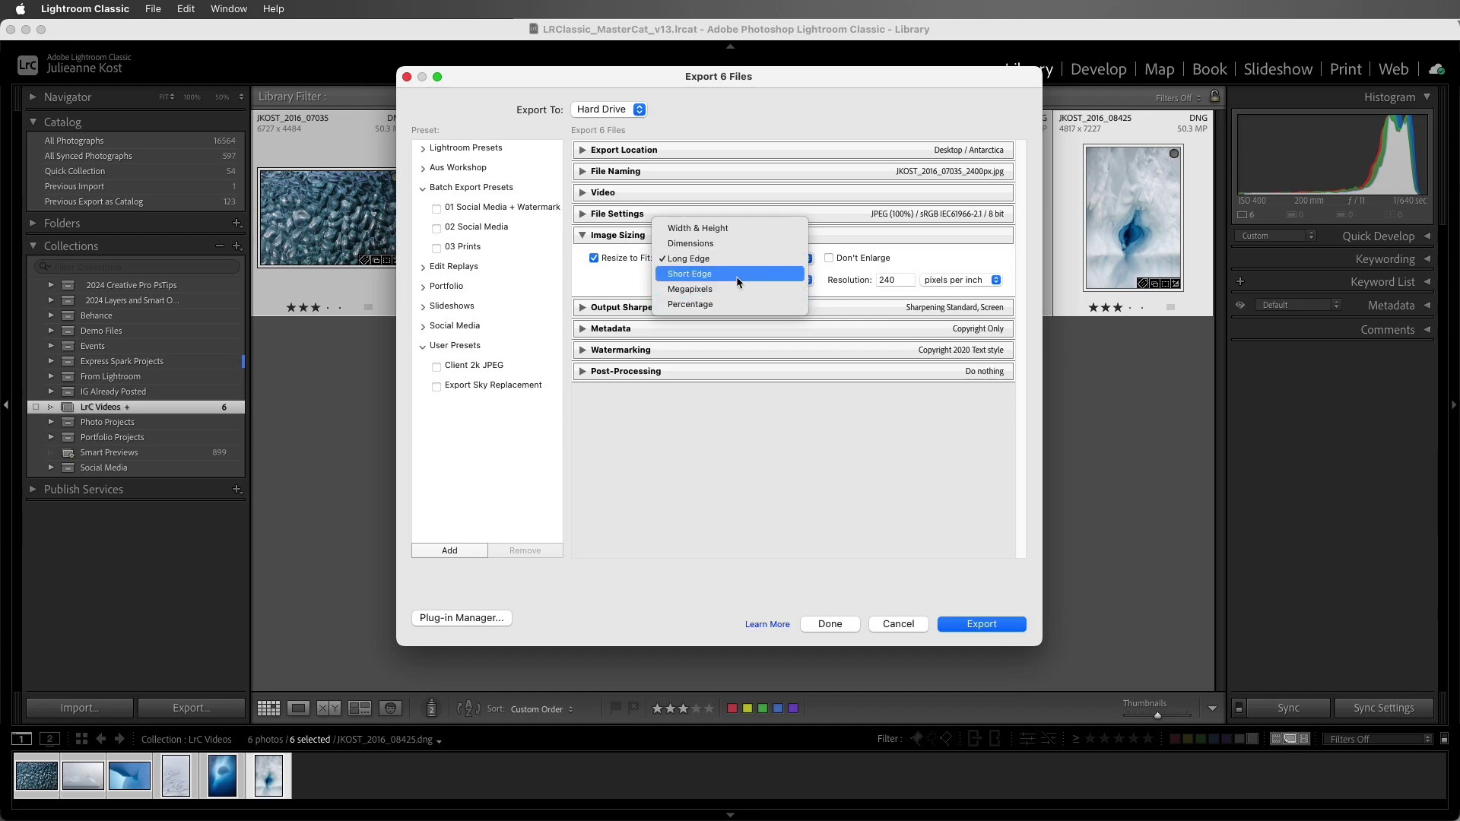
{"action": "left_click", "coordinate": [736, 262]}
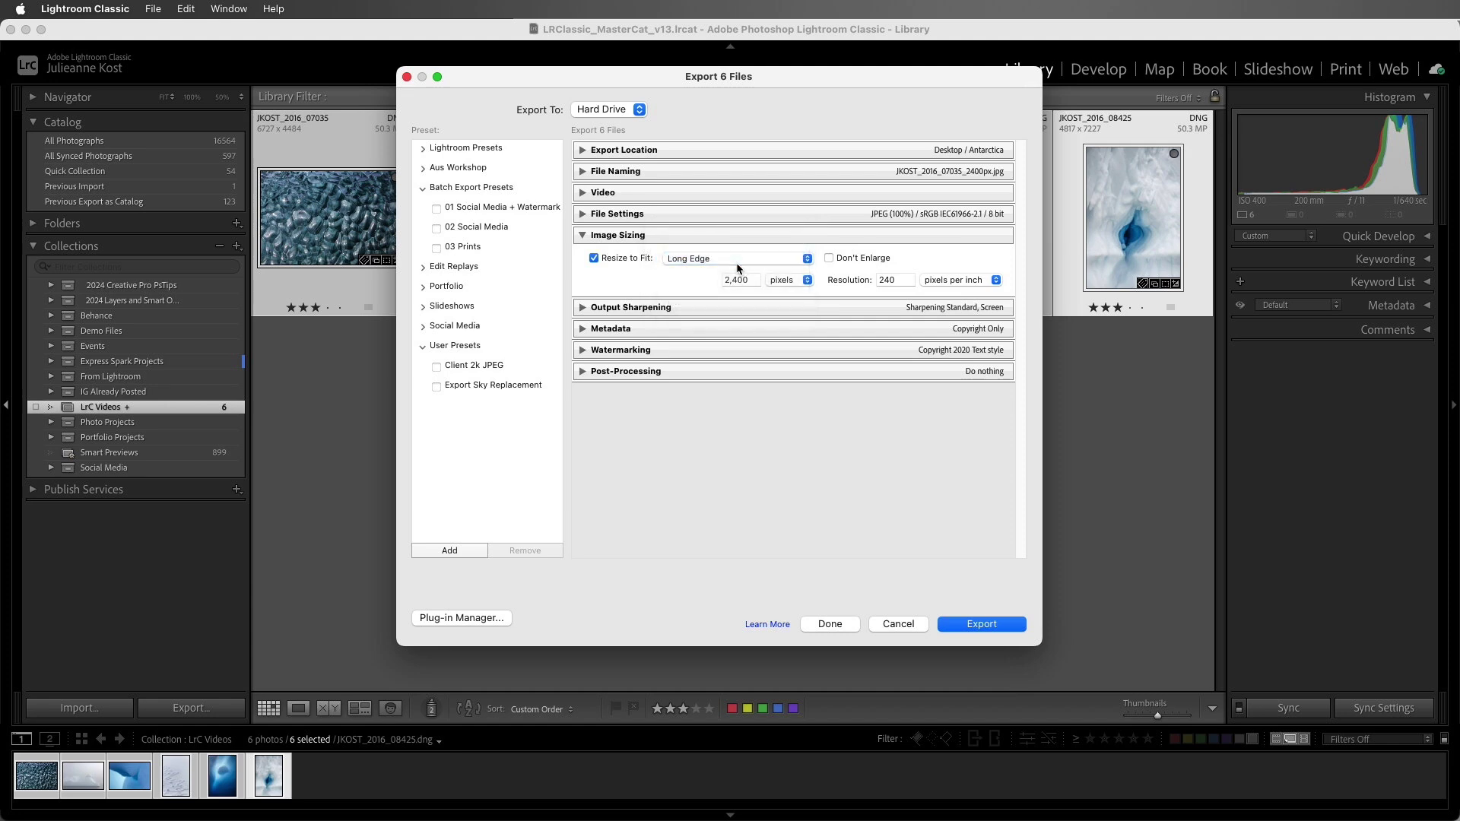
{"action": "left_click", "coordinate": [828, 259]}
{"action": "left_click", "coordinate": [828, 259]}
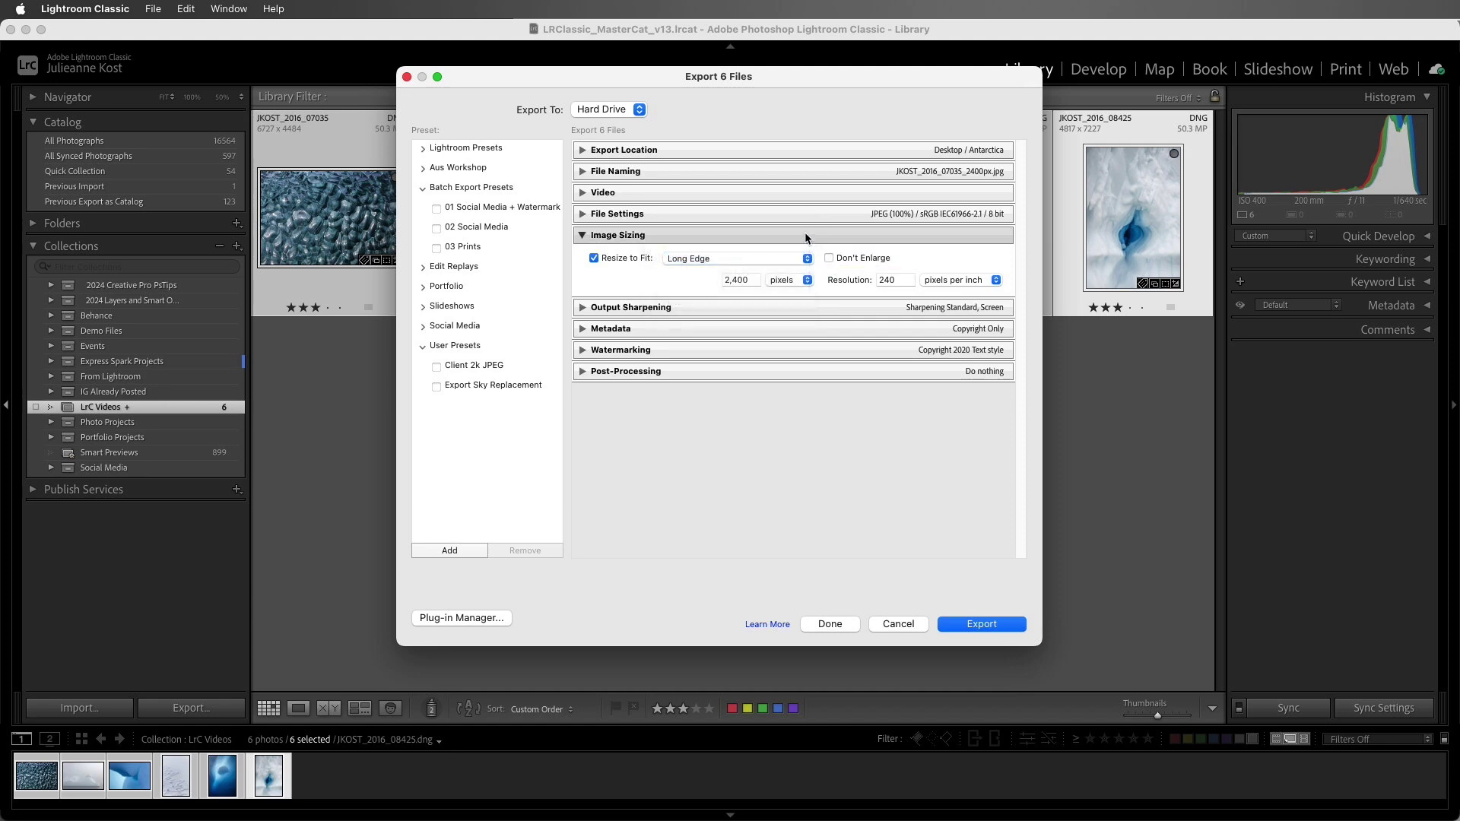
- Keep output sharpening for Screen at the Standard amount
{"action": "left_click", "coordinate": [806, 236]}
{"action": "left_click", "coordinate": [807, 256]}
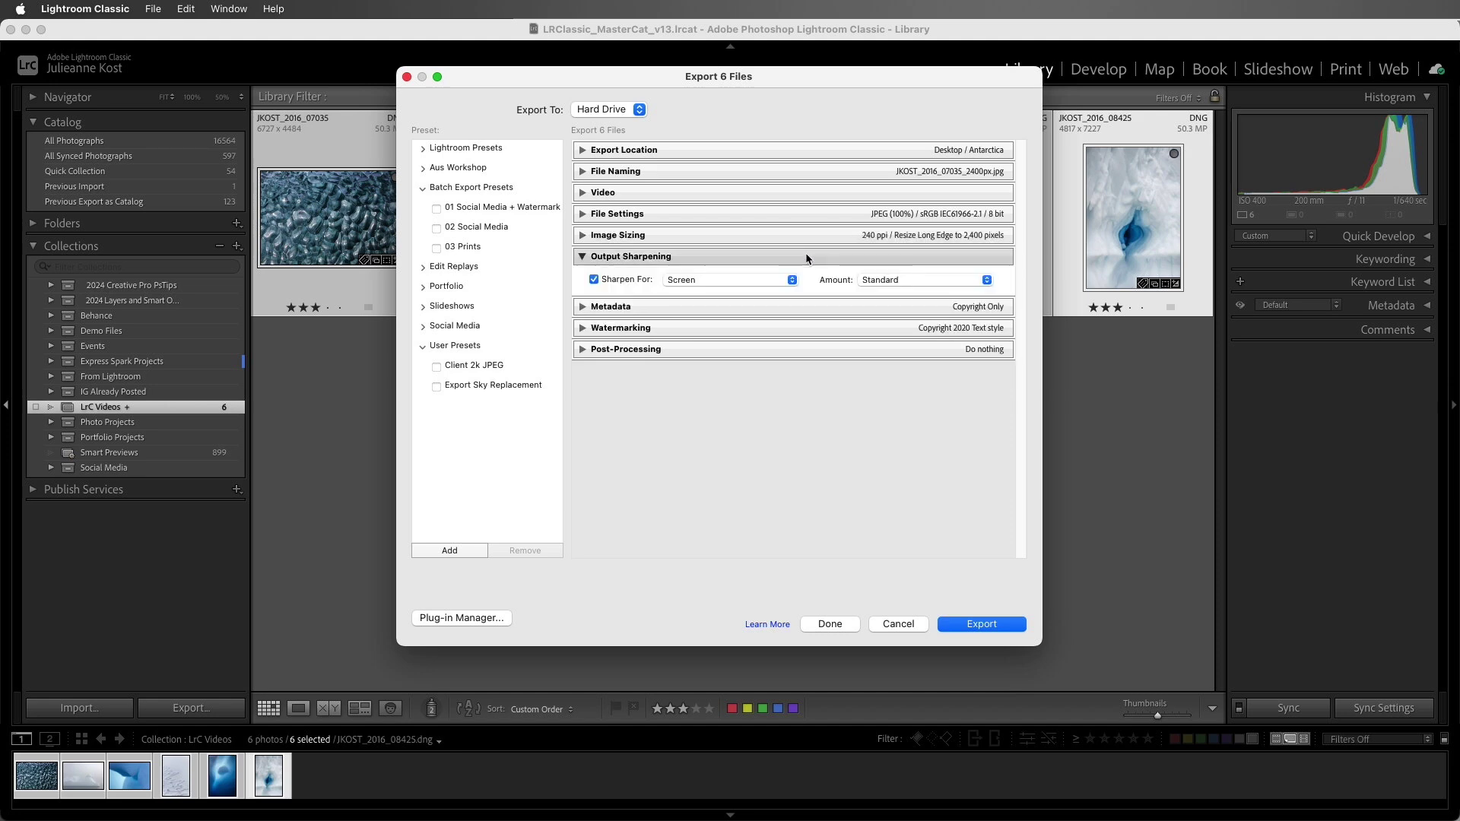
{"action": "left_click", "coordinate": [784, 281]}
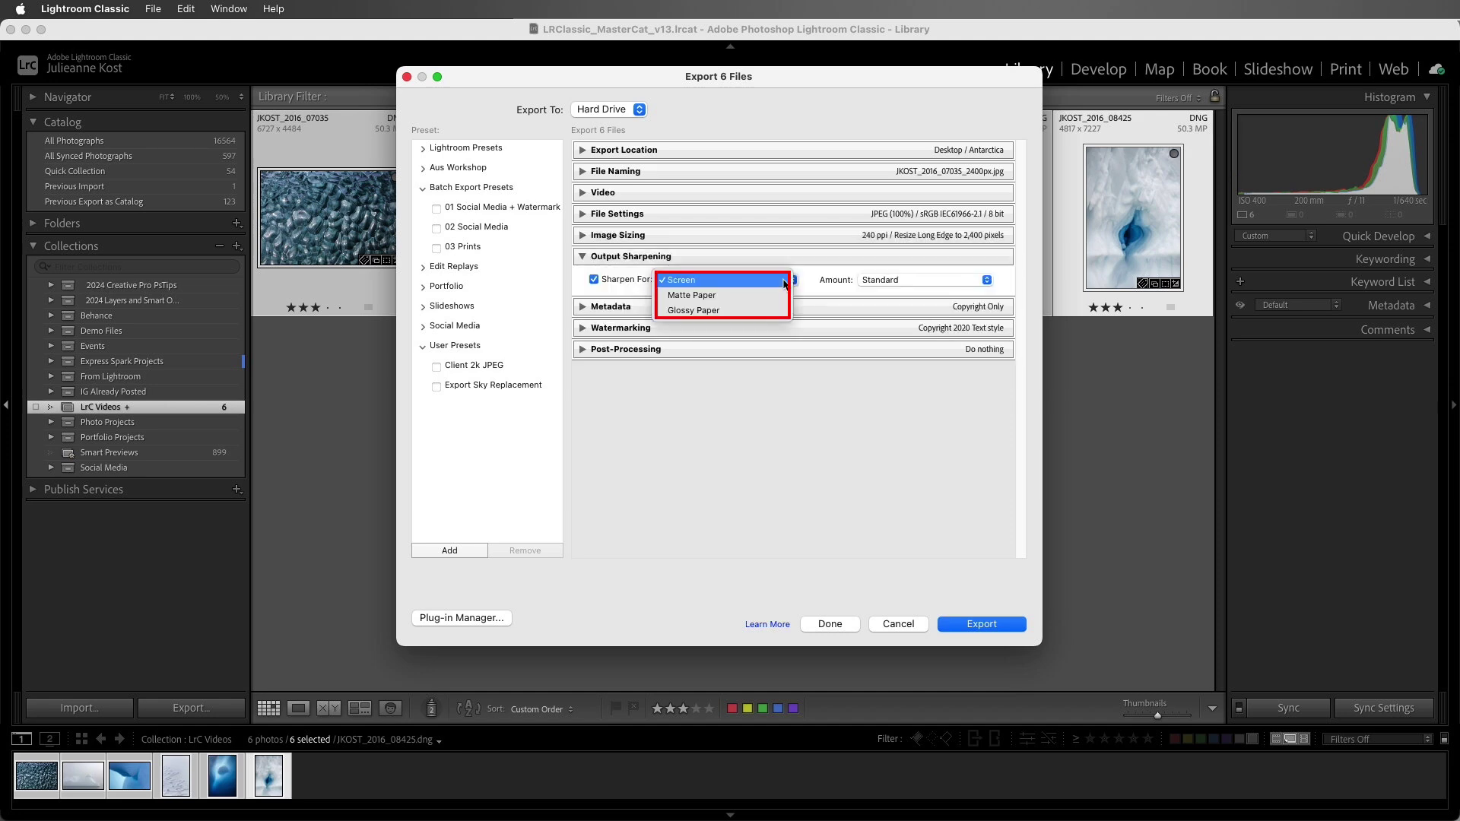
{"action": "left_click", "coordinate": [784, 280]}
{"action": "left_click", "coordinate": [987, 282]}
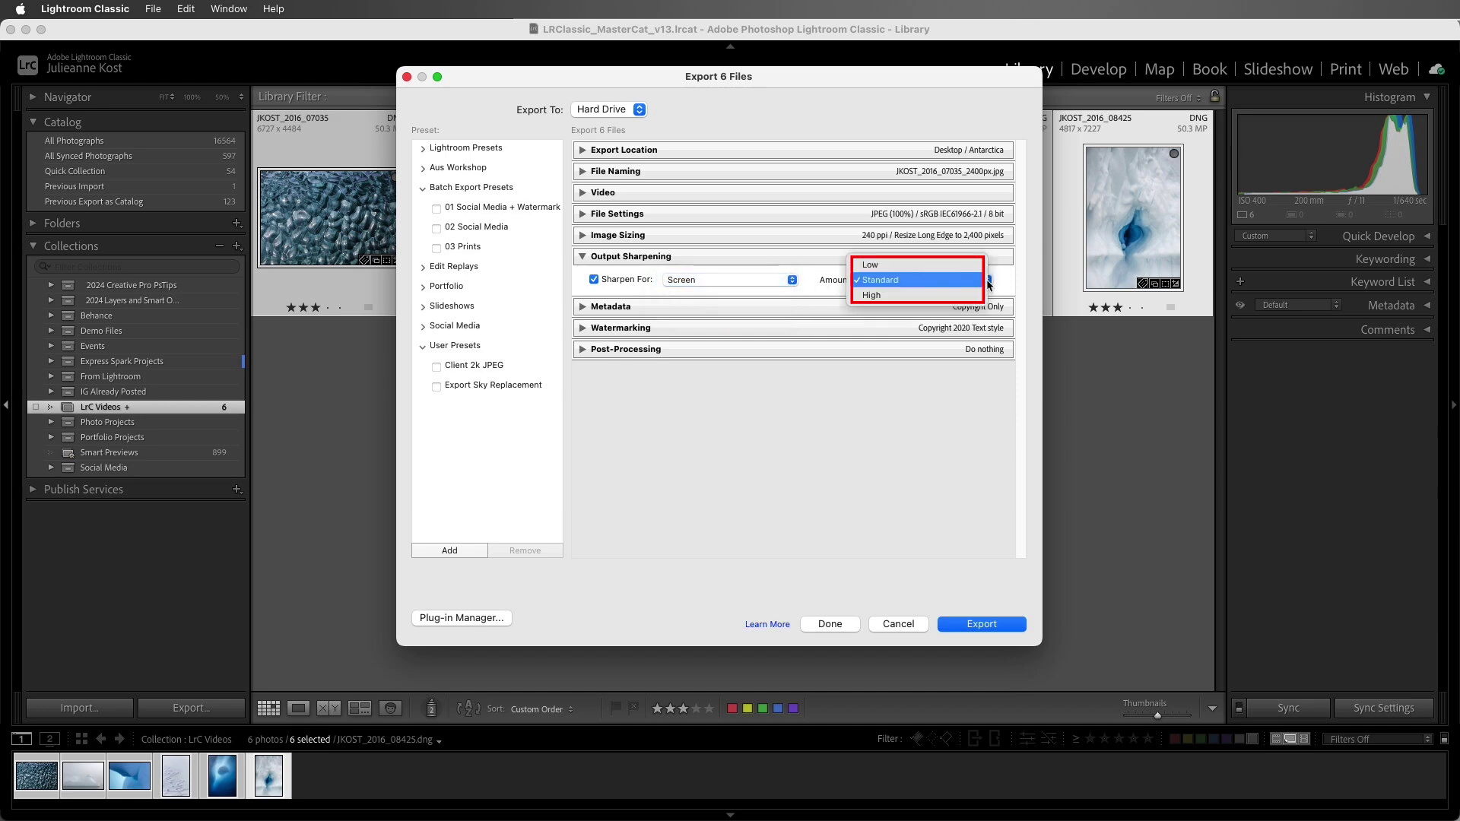
{"action": "left_click", "coordinate": [987, 283]}
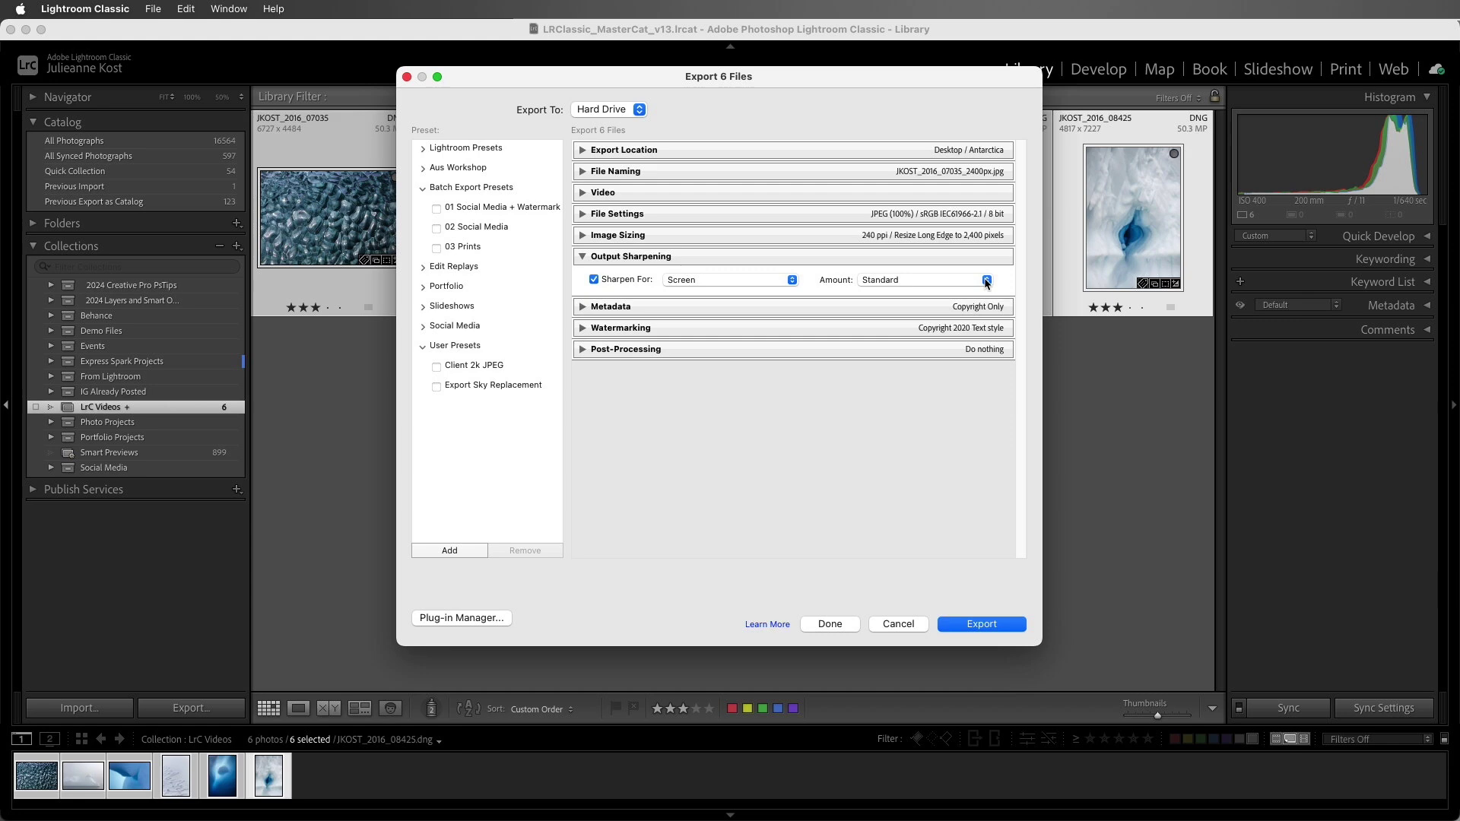
- Set Include metadata to Copyright & Contact Info Only after previewing All Metadata
{"action": "left_click", "coordinate": [942, 256]}
{"action": "left_click", "coordinate": [940, 278]}
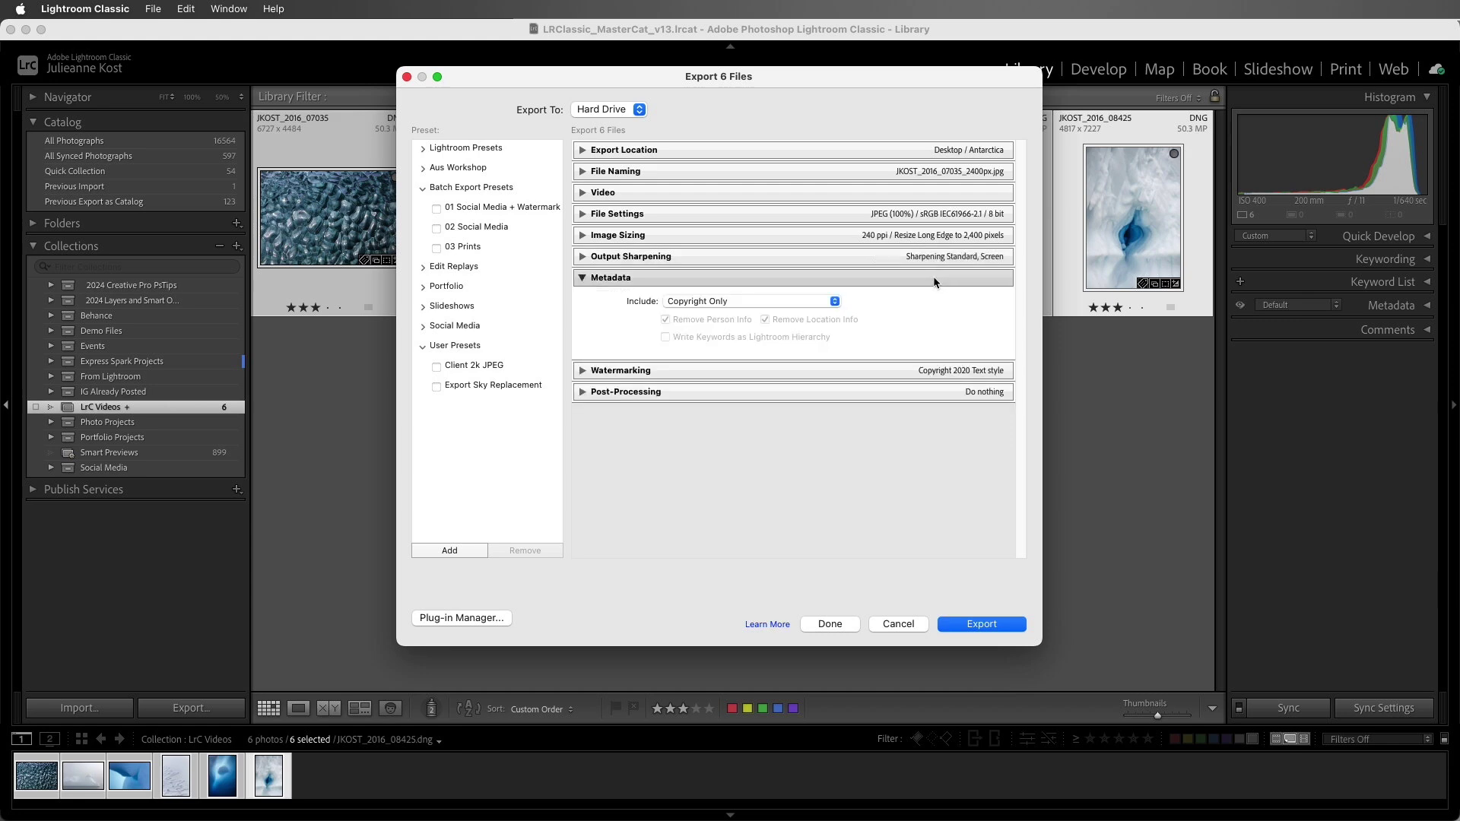
{"action": "left_click", "coordinate": [815, 300]}
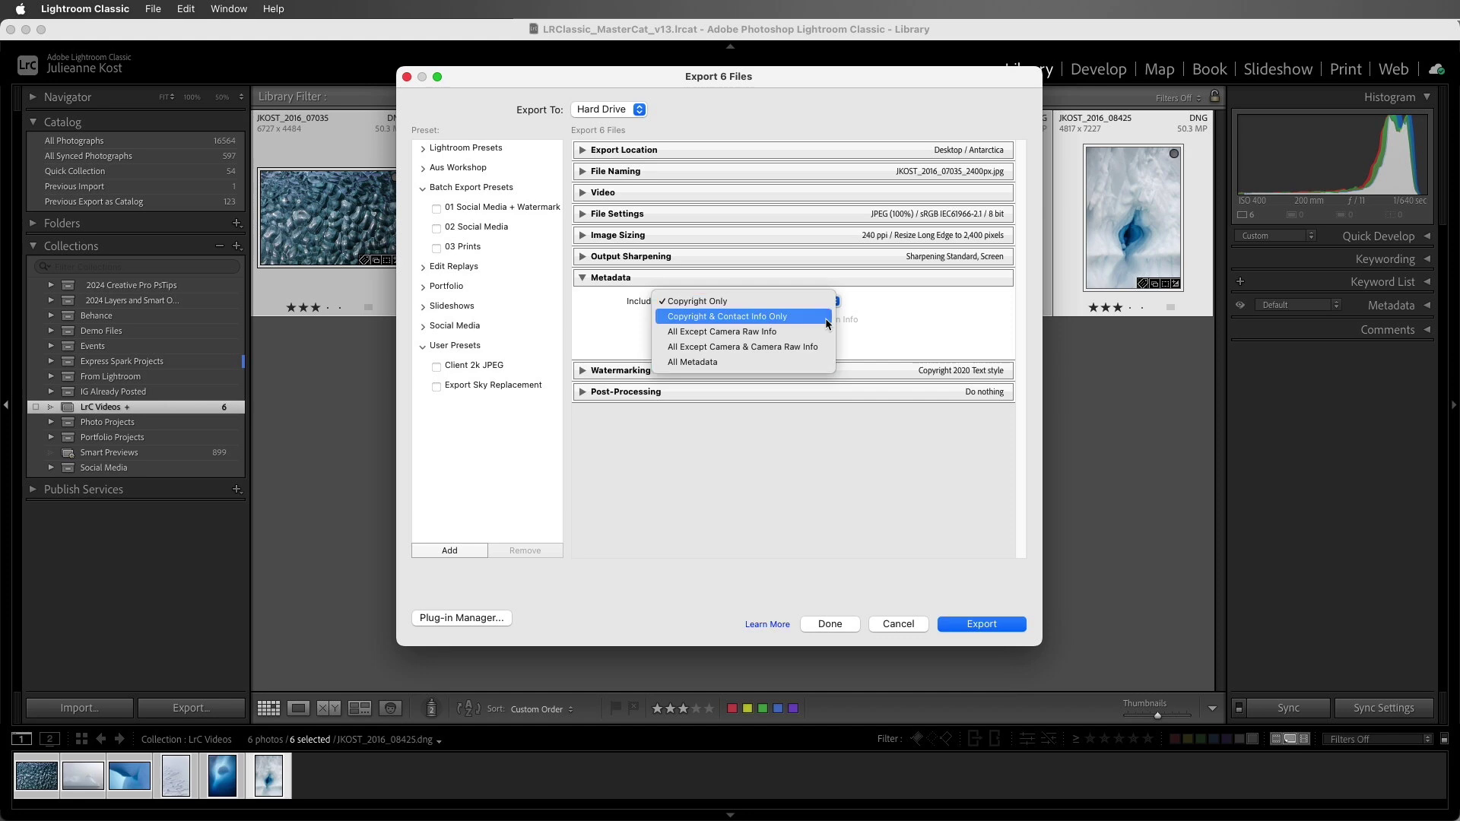
{"action": "left_click", "coordinate": [824, 317]}
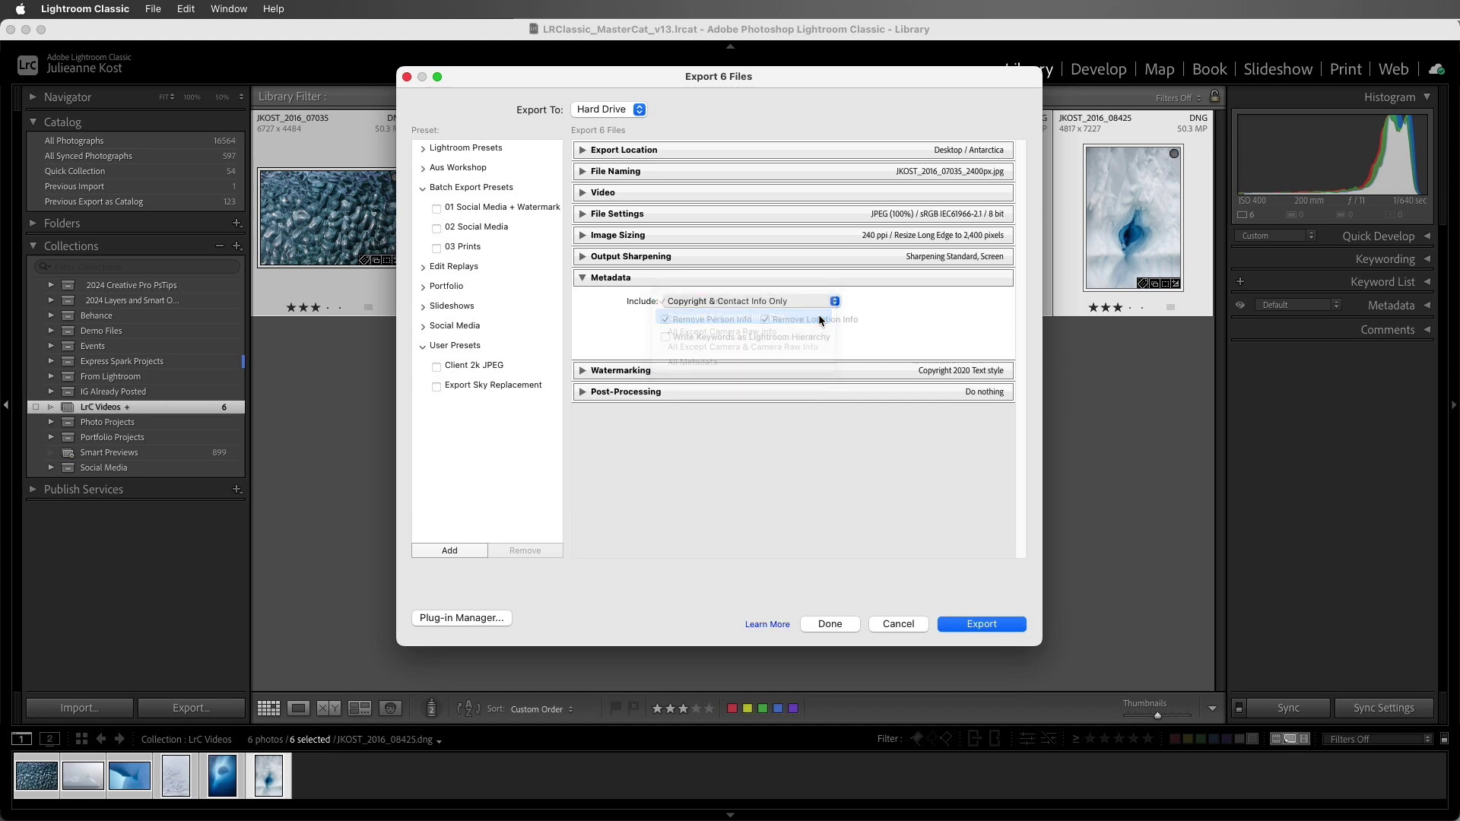
{"action": "left_click", "coordinate": [817, 300]}
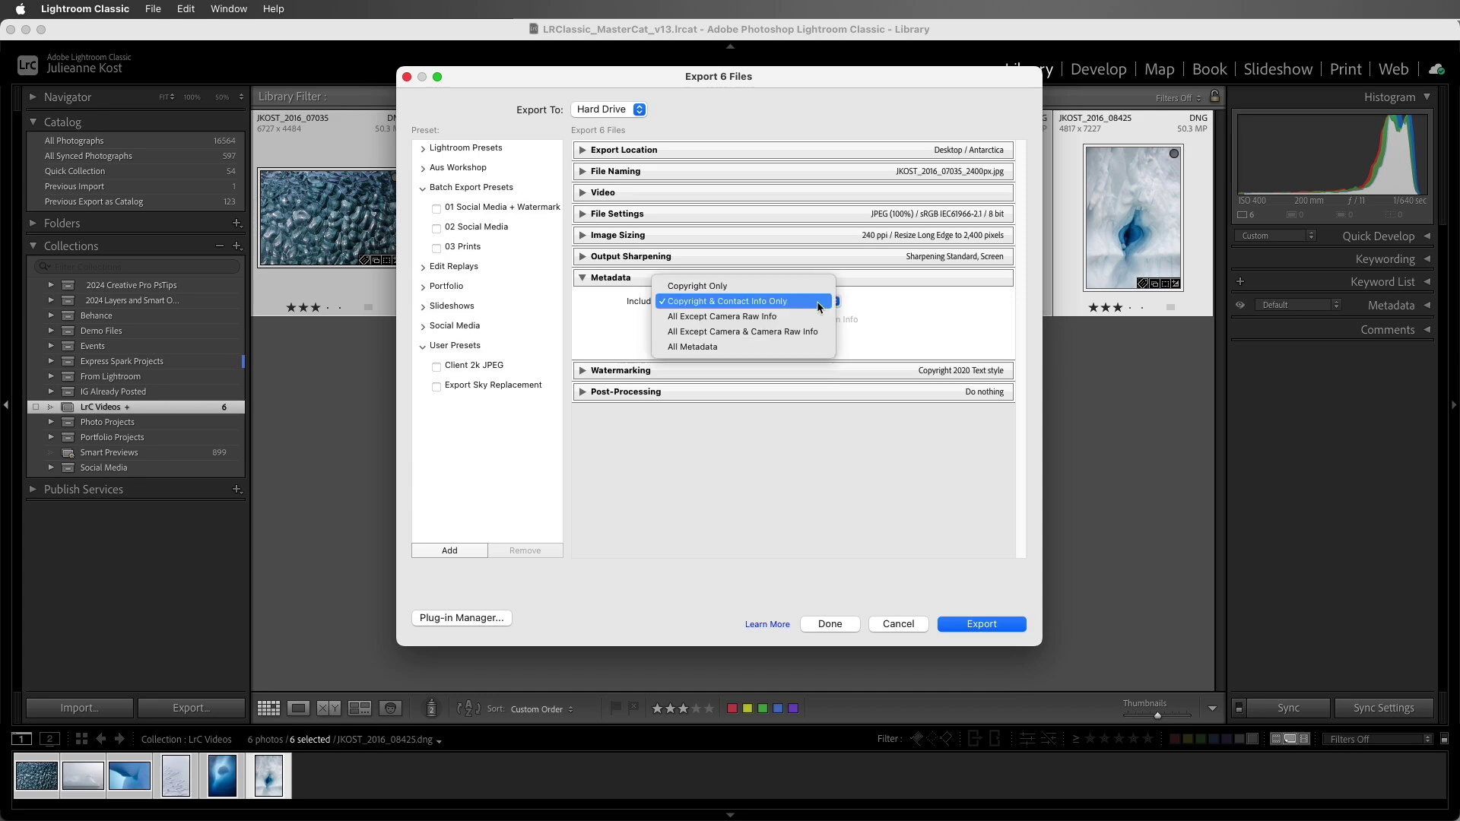
{"action": "left_click", "coordinate": [808, 346]}
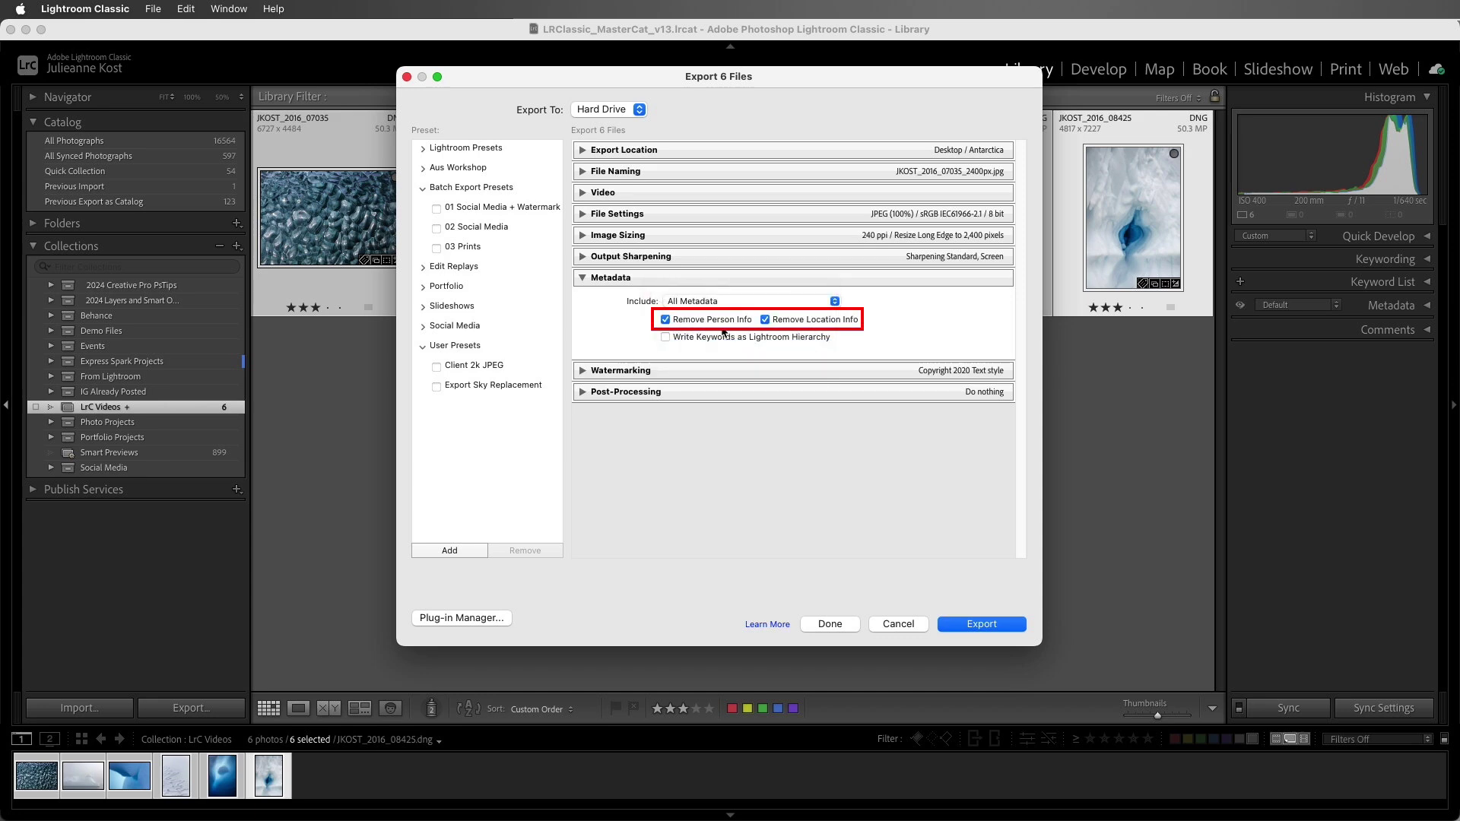
{"action": "left_click", "coordinate": [792, 300]}
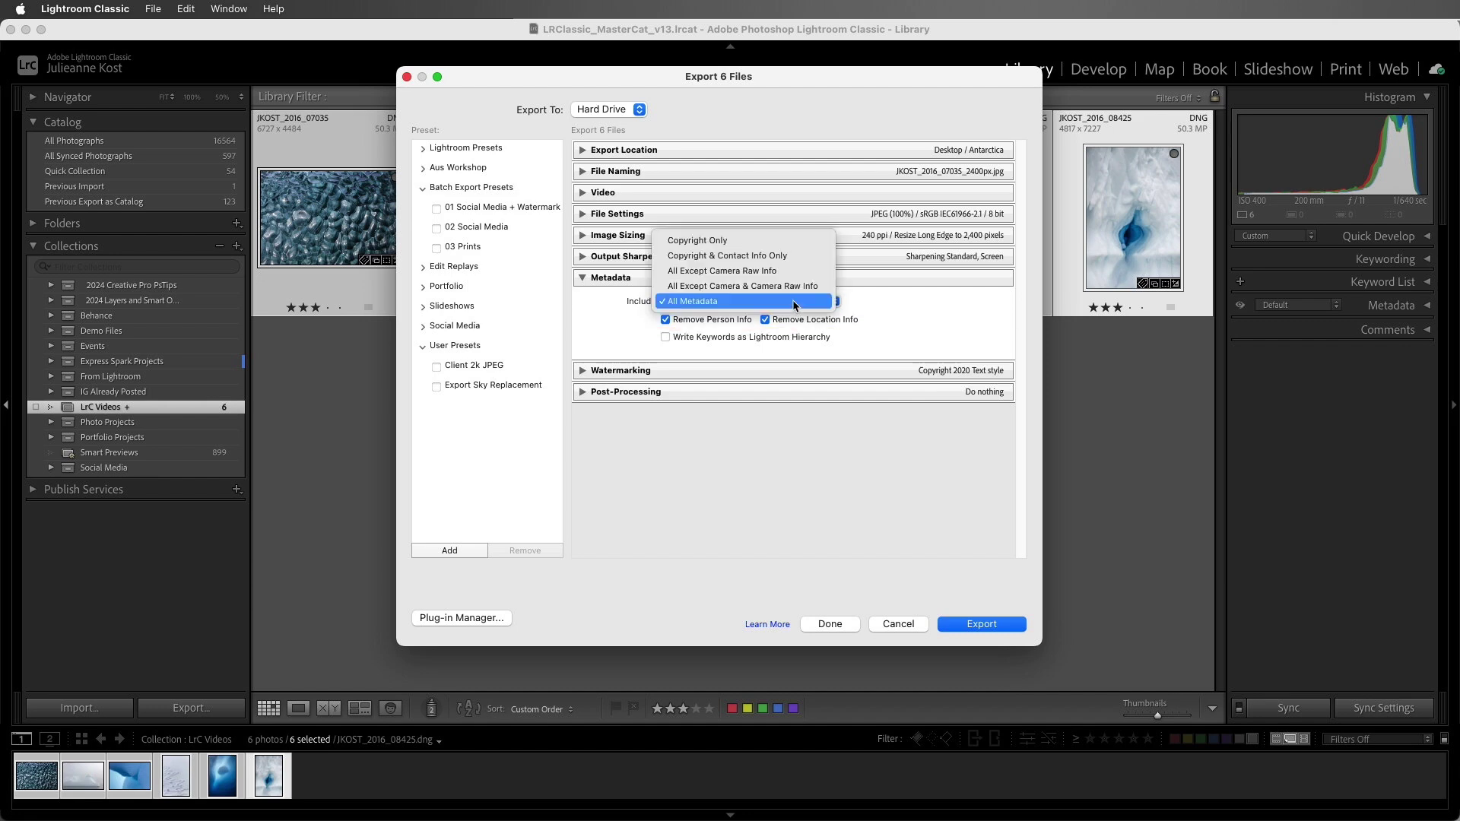
{"action": "left_click", "coordinate": [792, 259]}
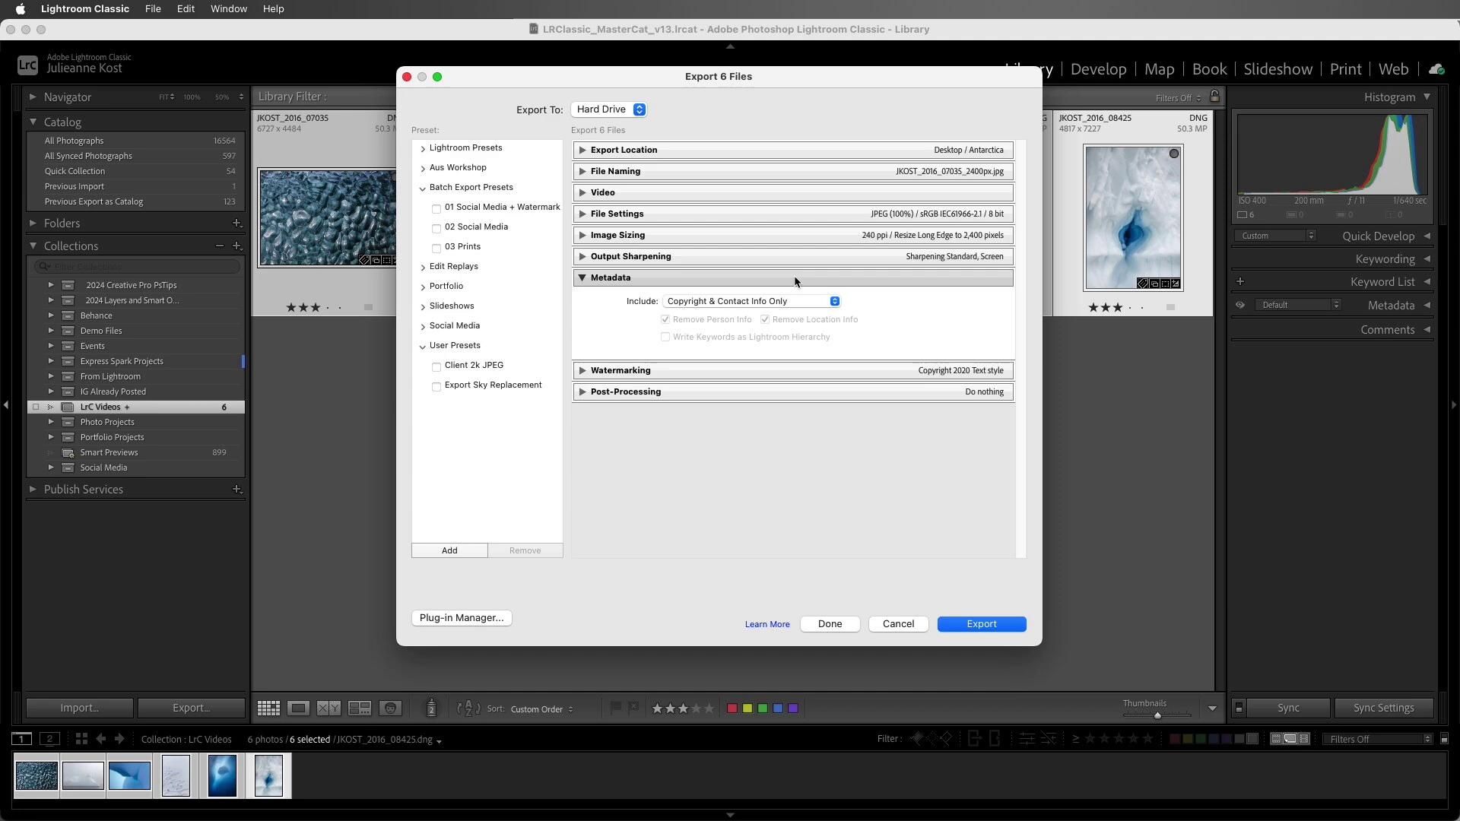
{"action": "left_click", "coordinate": [795, 278]}
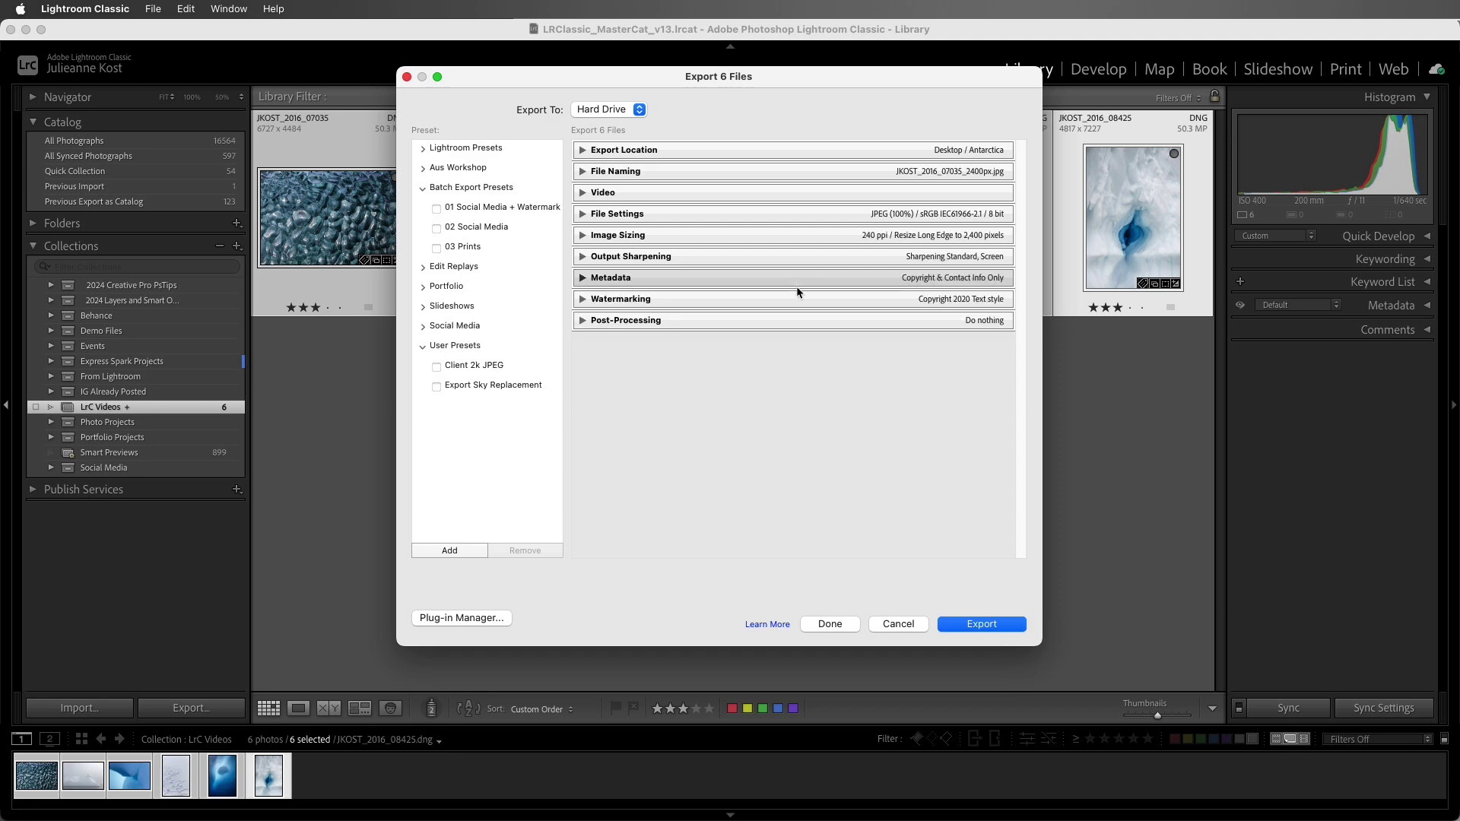
- Review the Copyright 2020 Text style watermark's size in the watermark editor and keep it
{"action": "left_click", "coordinate": [796, 299]}
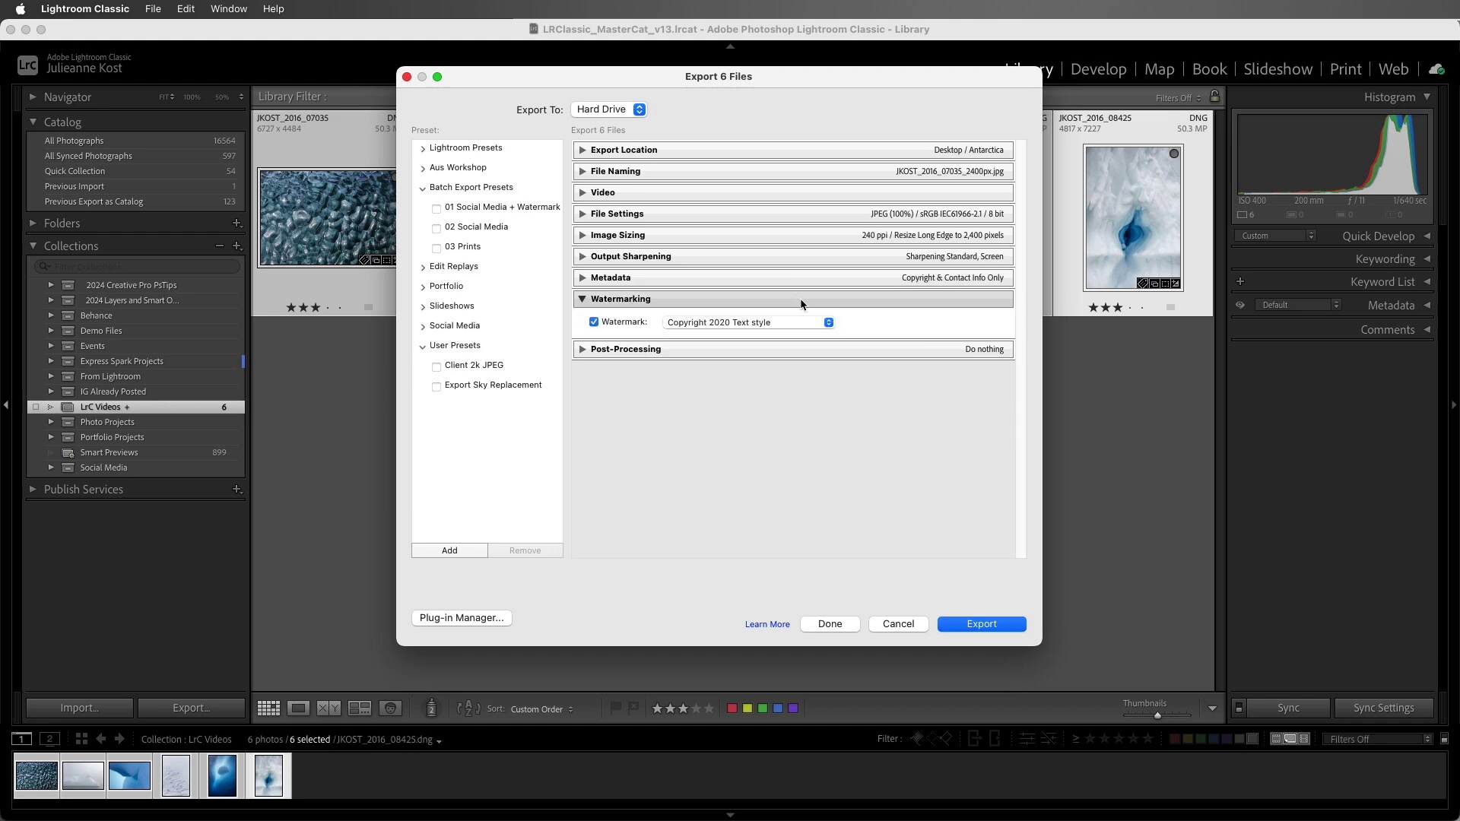
{"action": "left_click", "coordinate": [828, 322]}
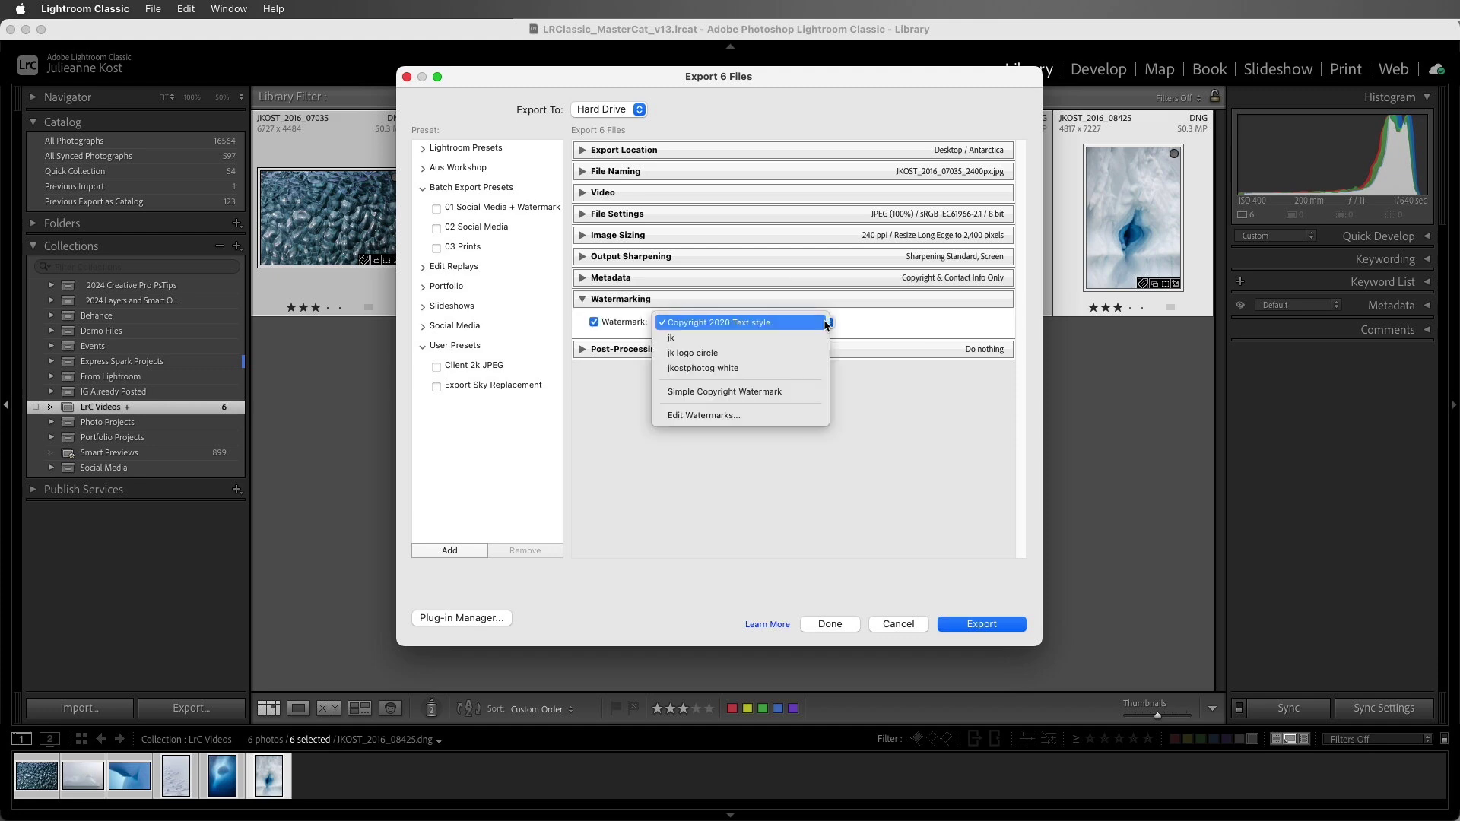
{"action": "left_click", "coordinate": [812, 415]}
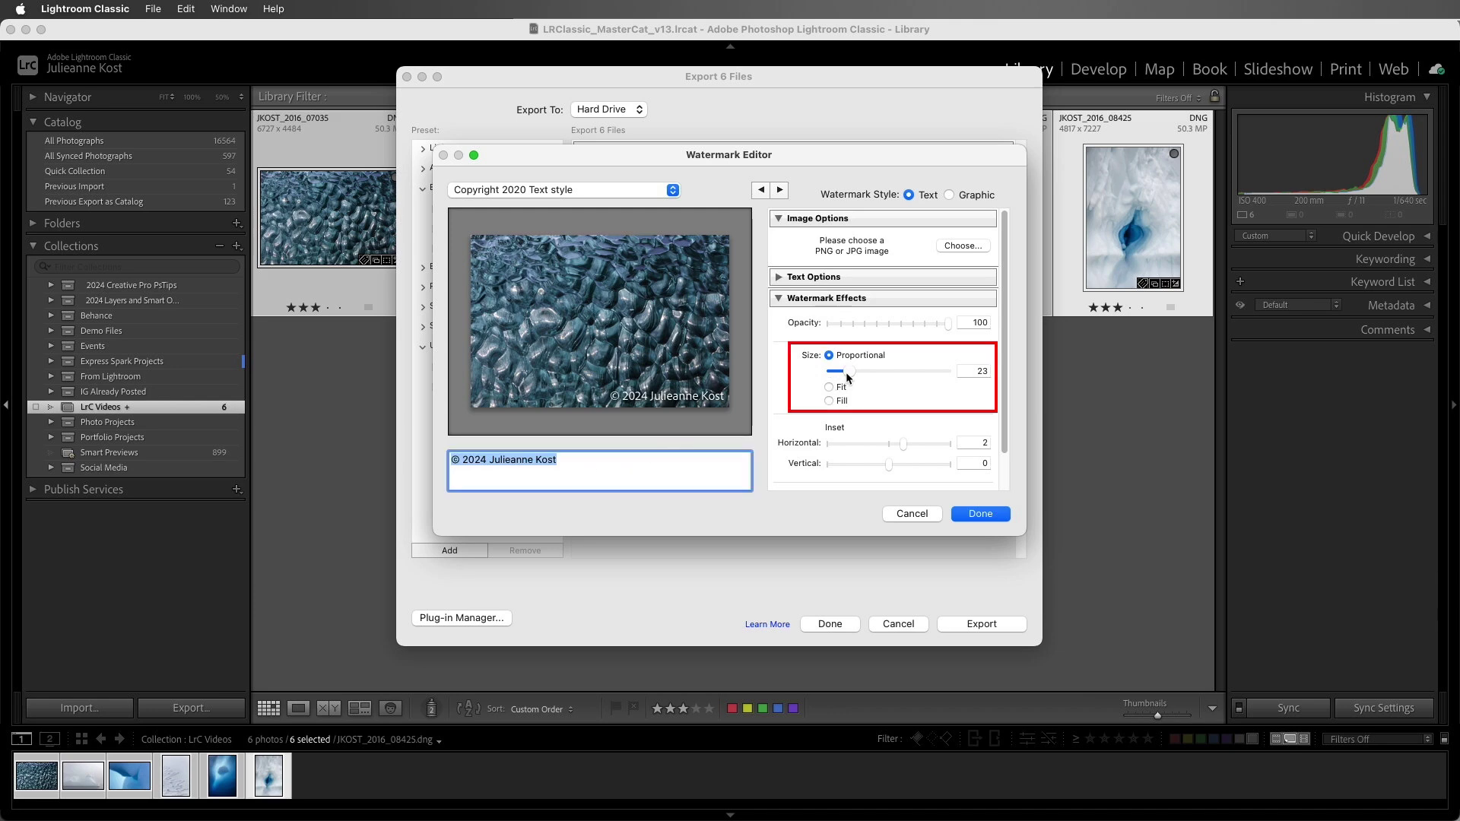
{"action": "left_click", "coordinate": [979, 515]}
- Leave the After Export action in Post-Processing on Do nothing
{"action": "left_click", "coordinate": [848, 298]}
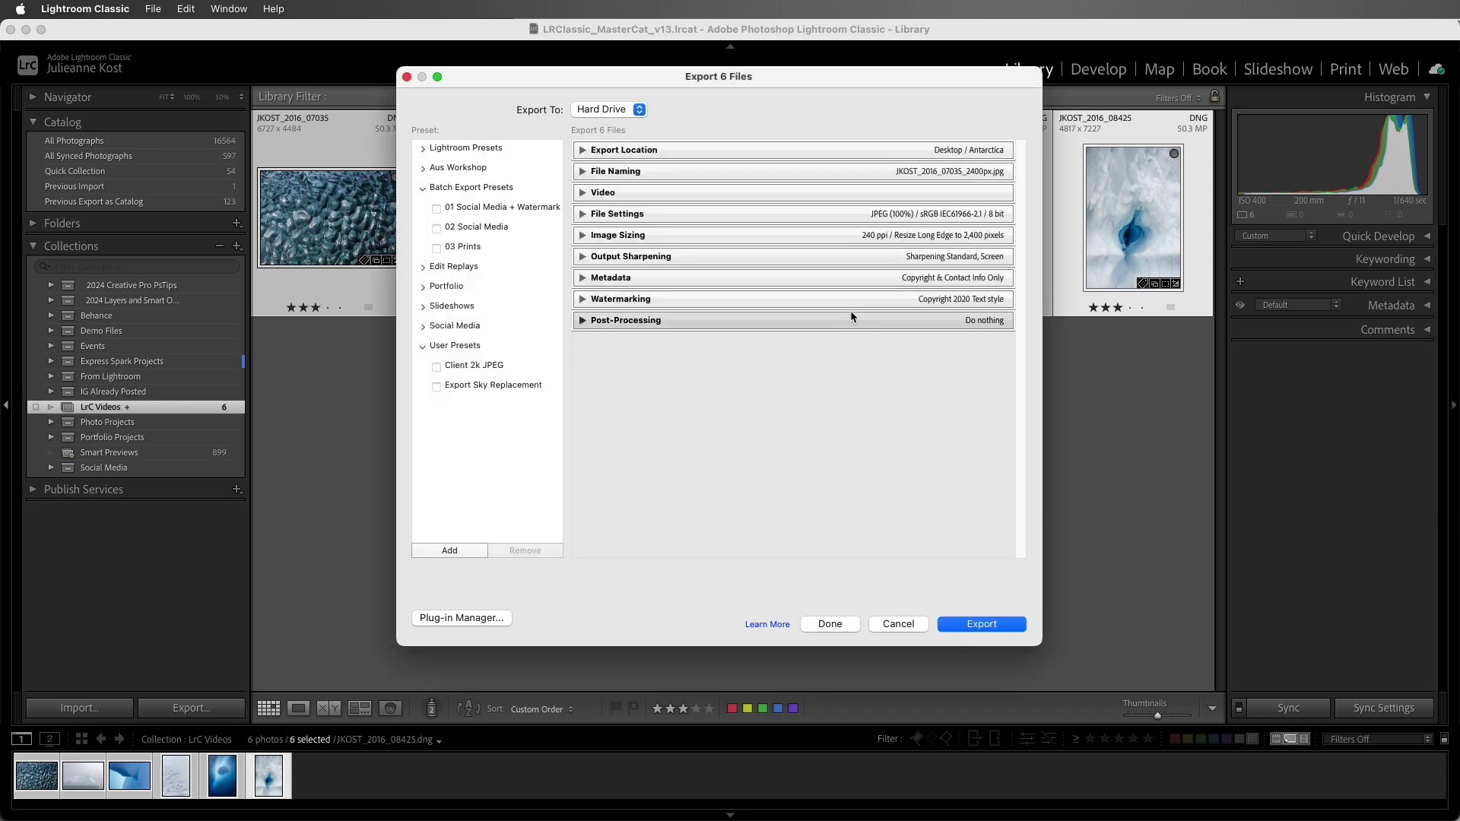
{"action": "left_click", "coordinate": [851, 322]}
{"action": "left_click", "coordinate": [851, 343]}
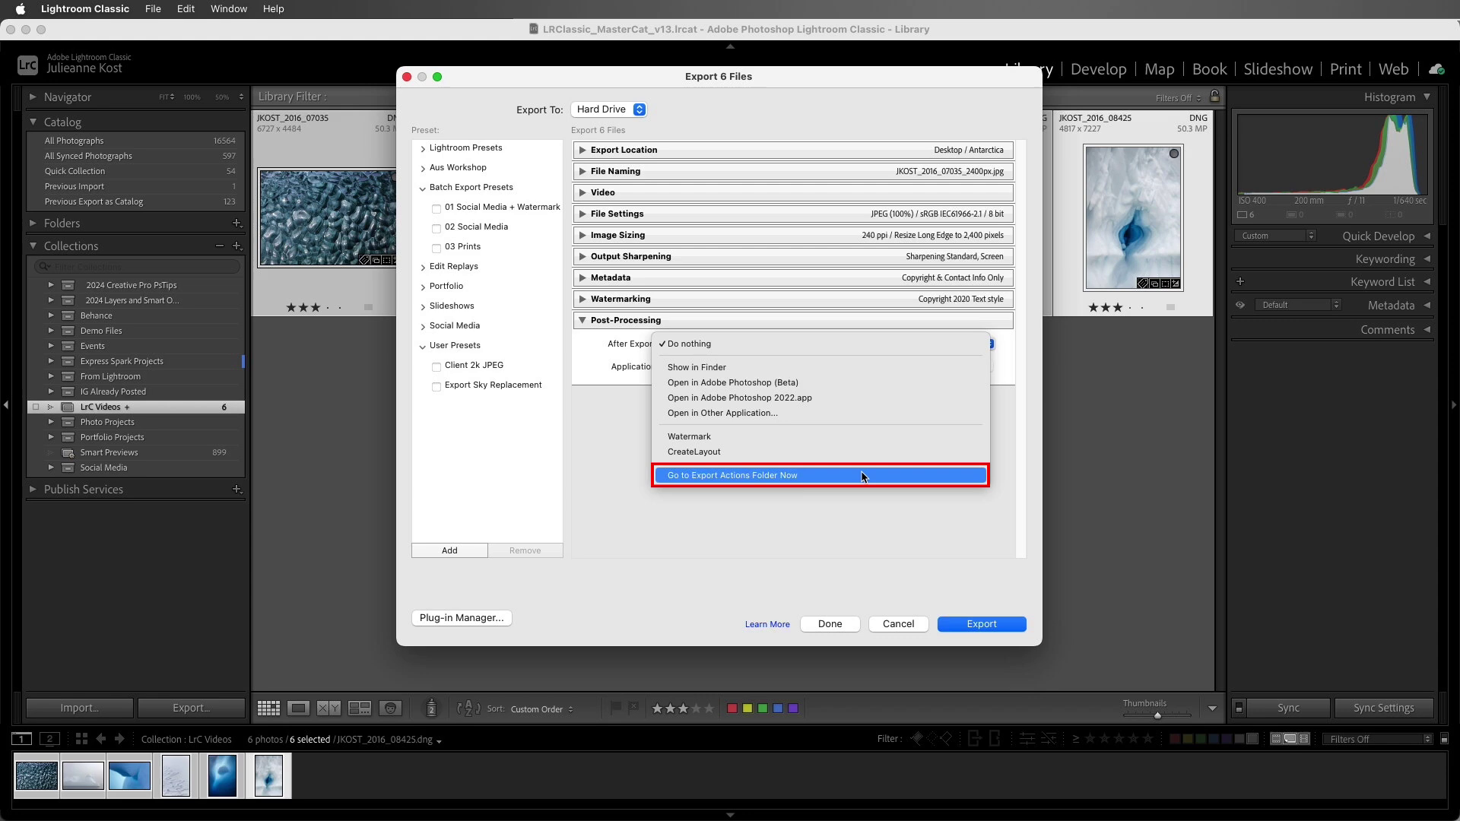
{"action": "left_click", "coordinate": [829, 495]}
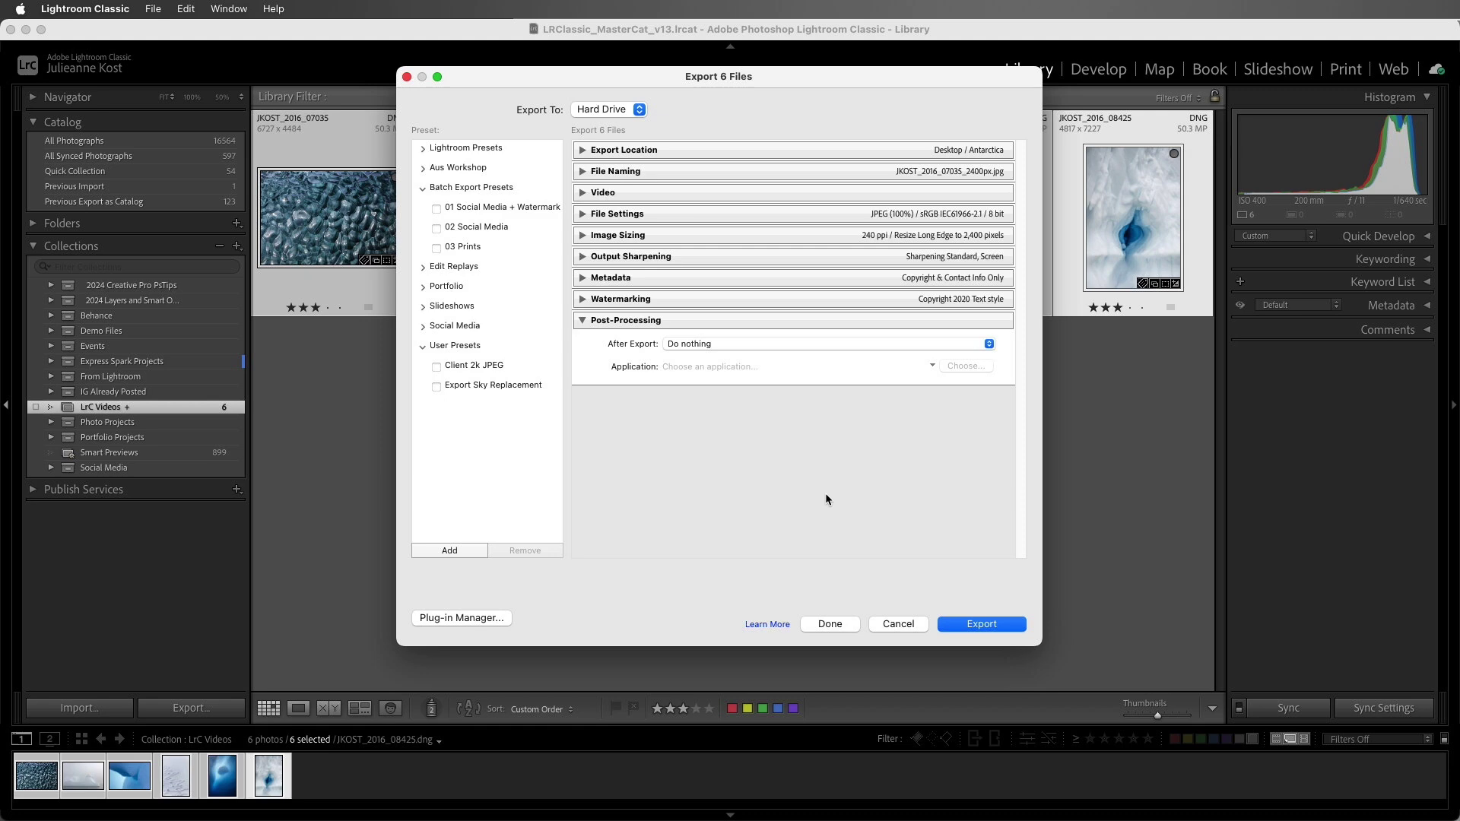
- Save the export settings as the user preset 'JPEG 2400px sRGB'
{"action": "left_click", "coordinate": [476, 550]}
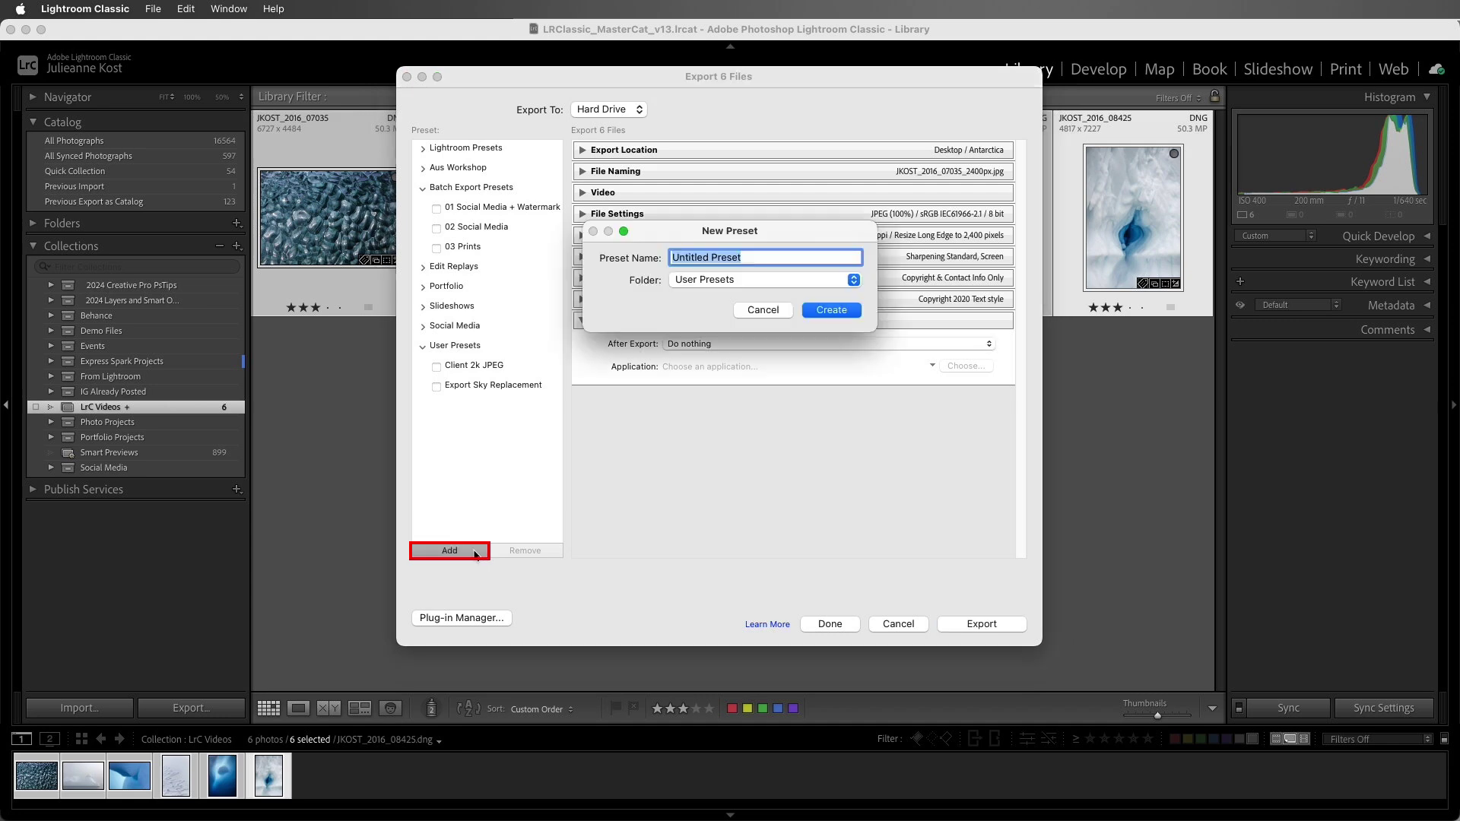
{"action": "type", "text": "JPEG 2400px sRGB"}
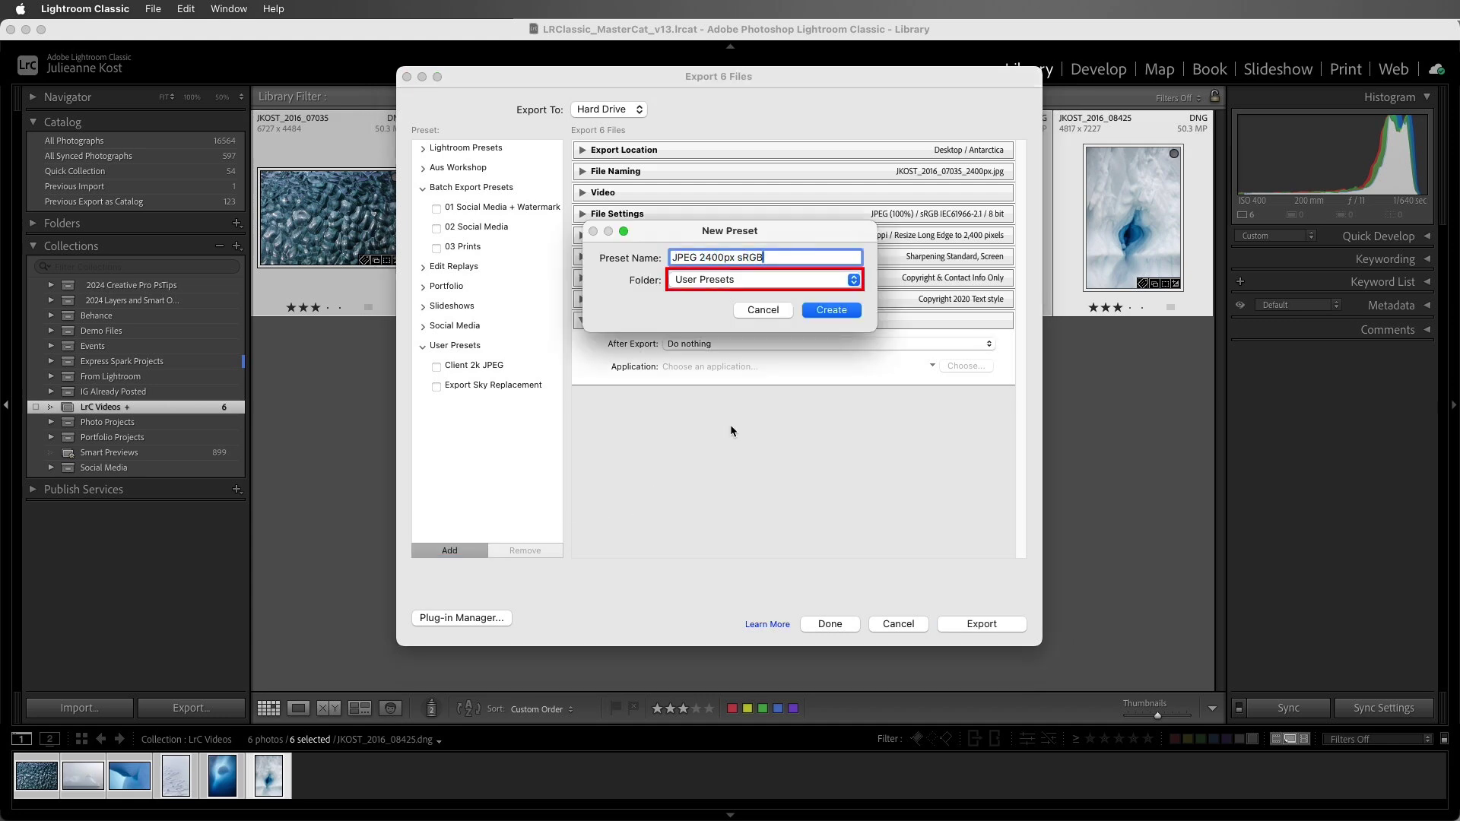
{"action": "left_click", "coordinate": [828, 318]}
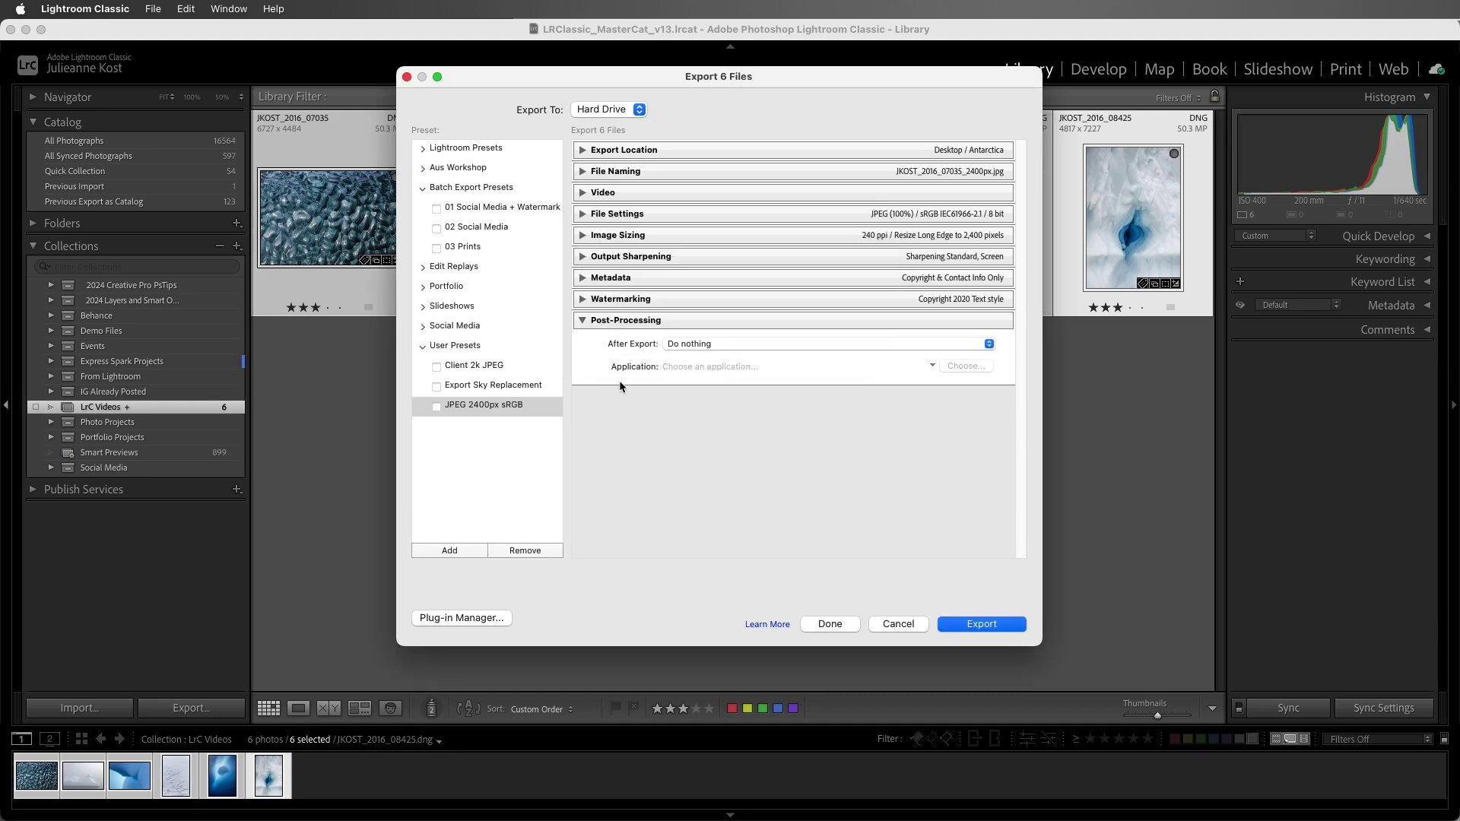
{"action": "right_click", "coordinate": [543, 410]}
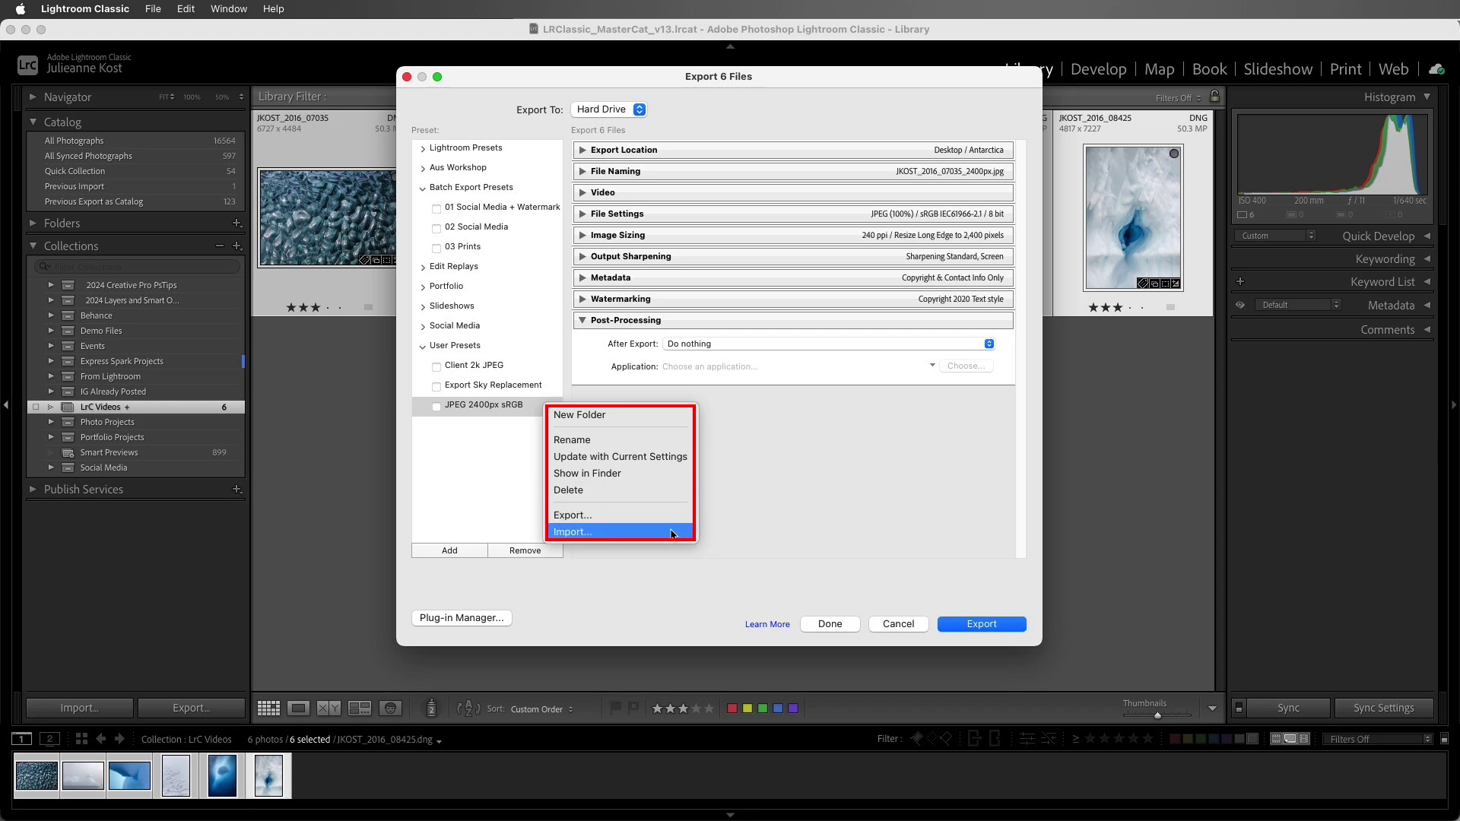
{"action": "left_click", "coordinate": [728, 536]}
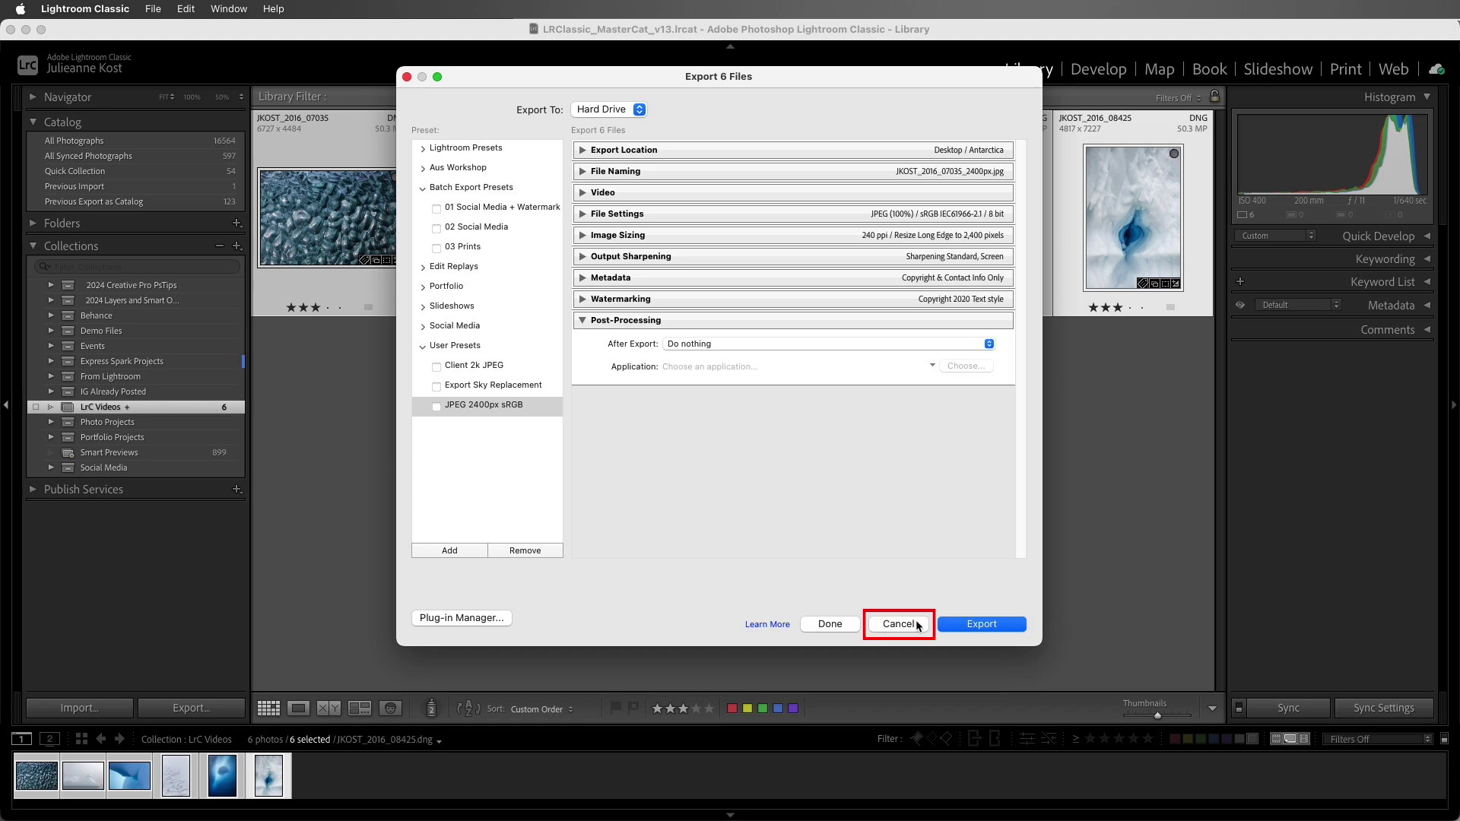
- Export the six photos, preview the first 2400px JPEG in Desktop's Antarctica folder, and return to Lightroom
{"action": "left_click", "coordinate": [951, 625]}
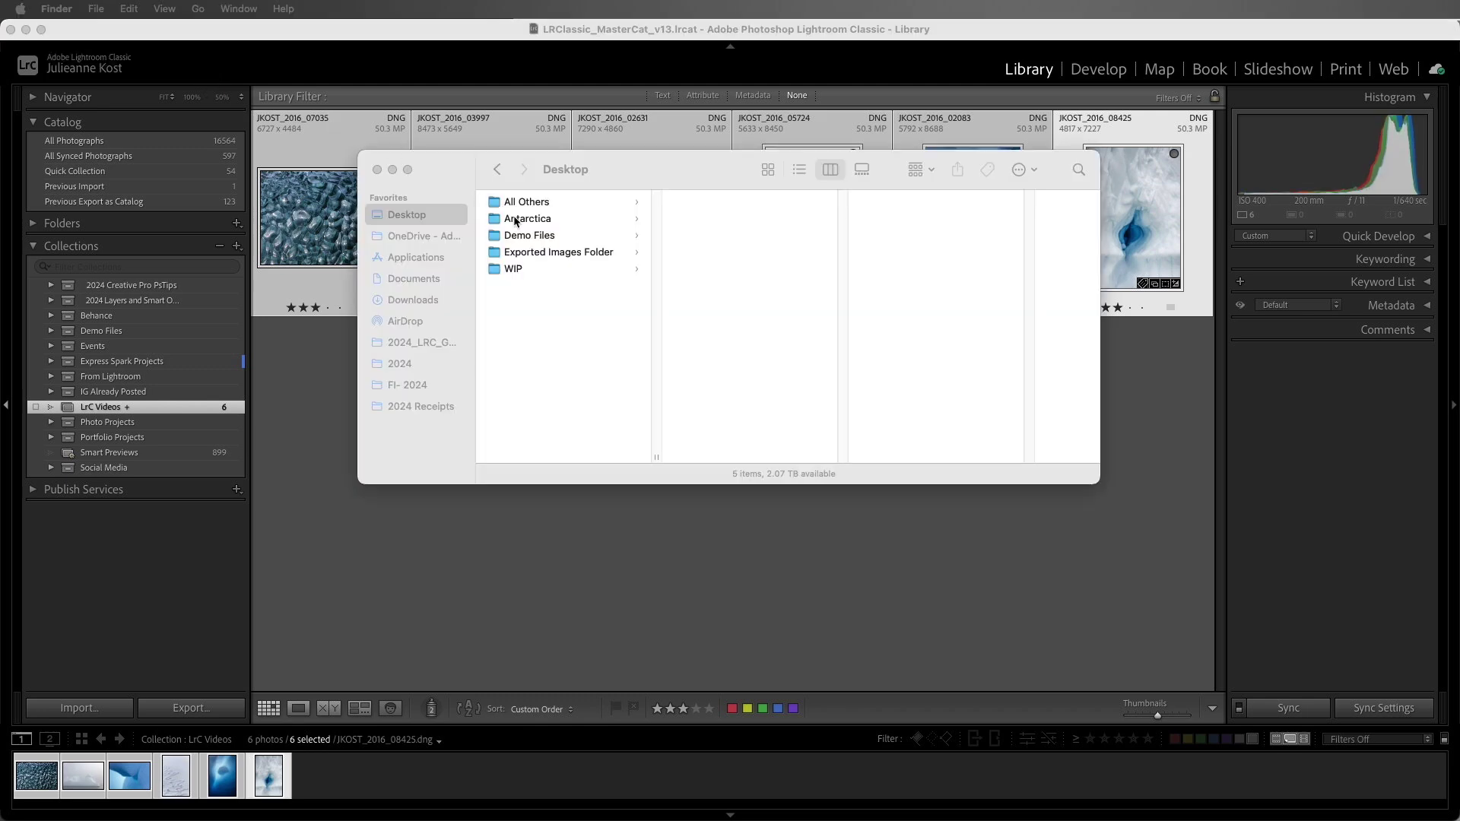
{"action": "left_click", "coordinate": [516, 222]}
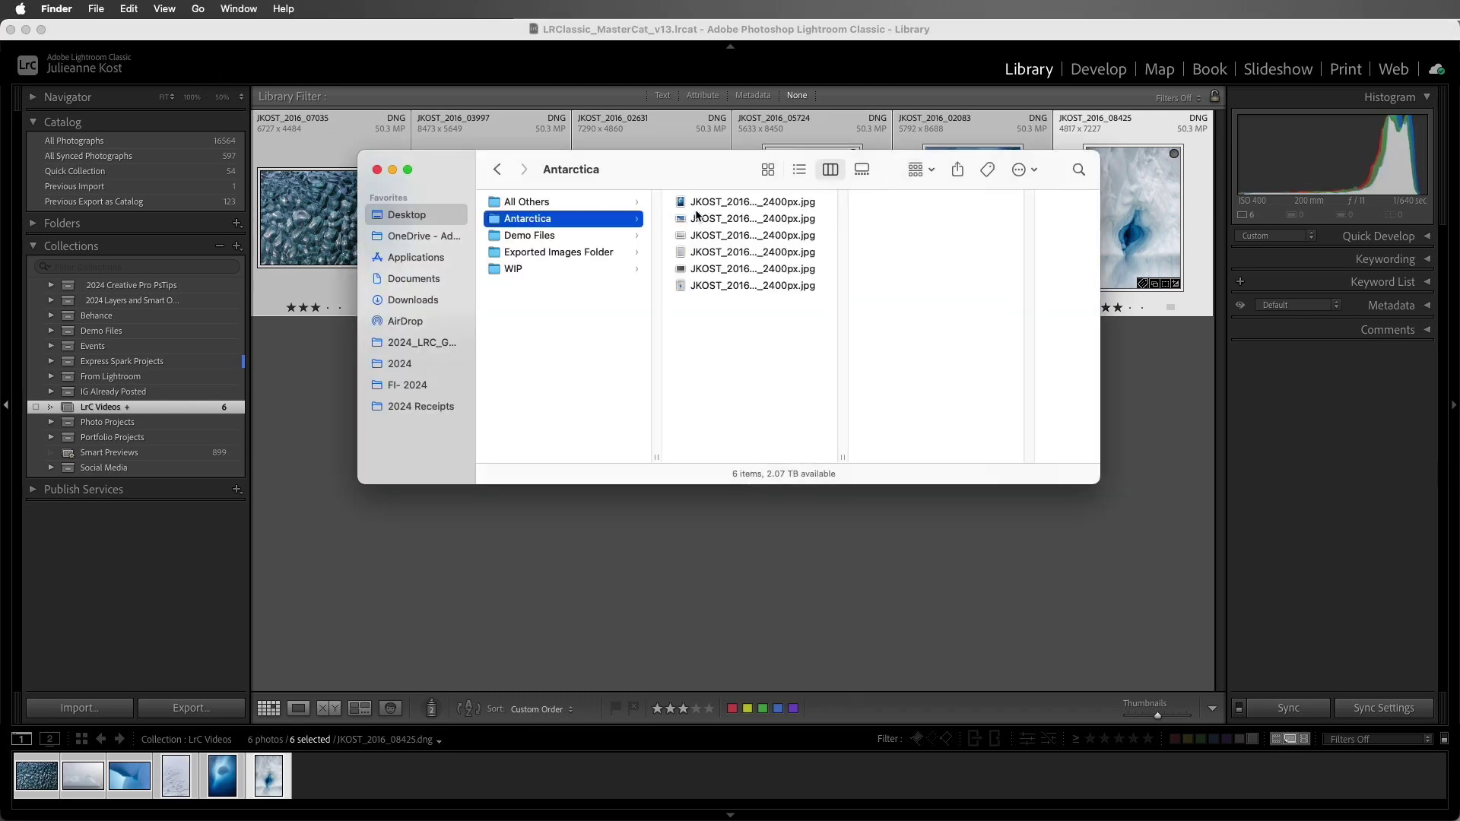
{"action": "left_click", "coordinate": [719, 204]}
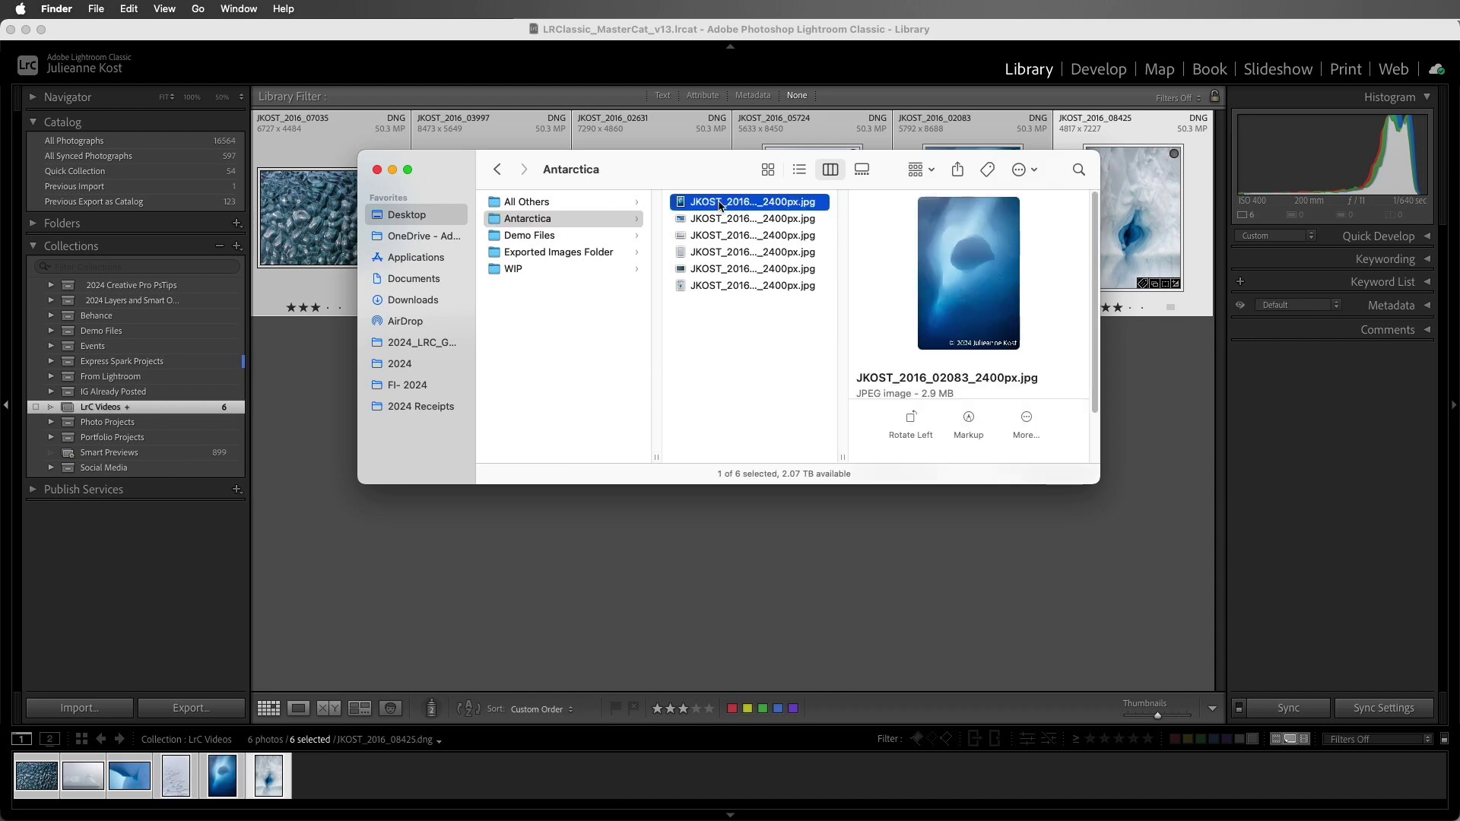
{"action": "key", "text": "super+Tab"}
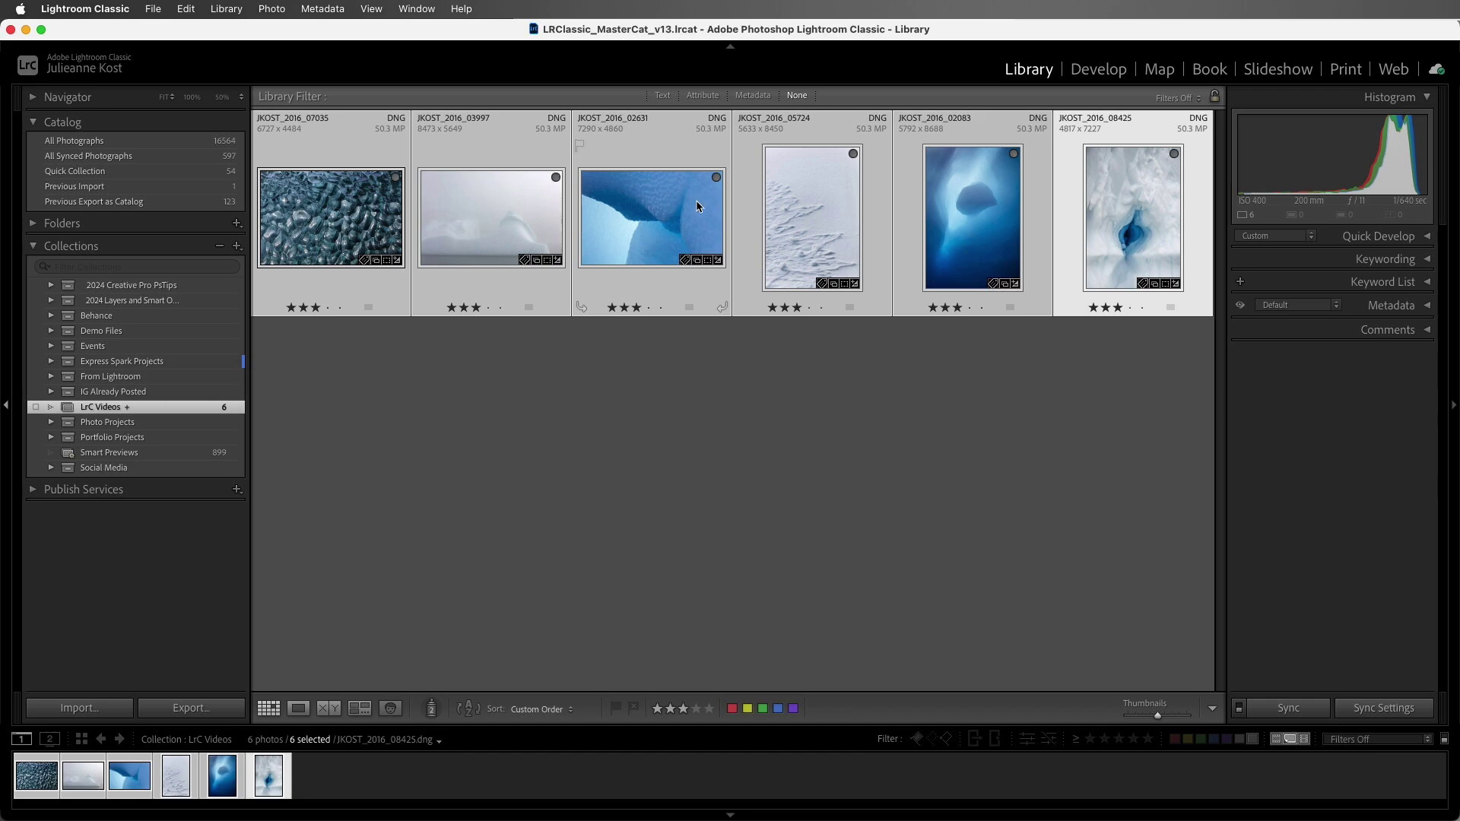
{"action": "left_click", "coordinate": [154, 9]}
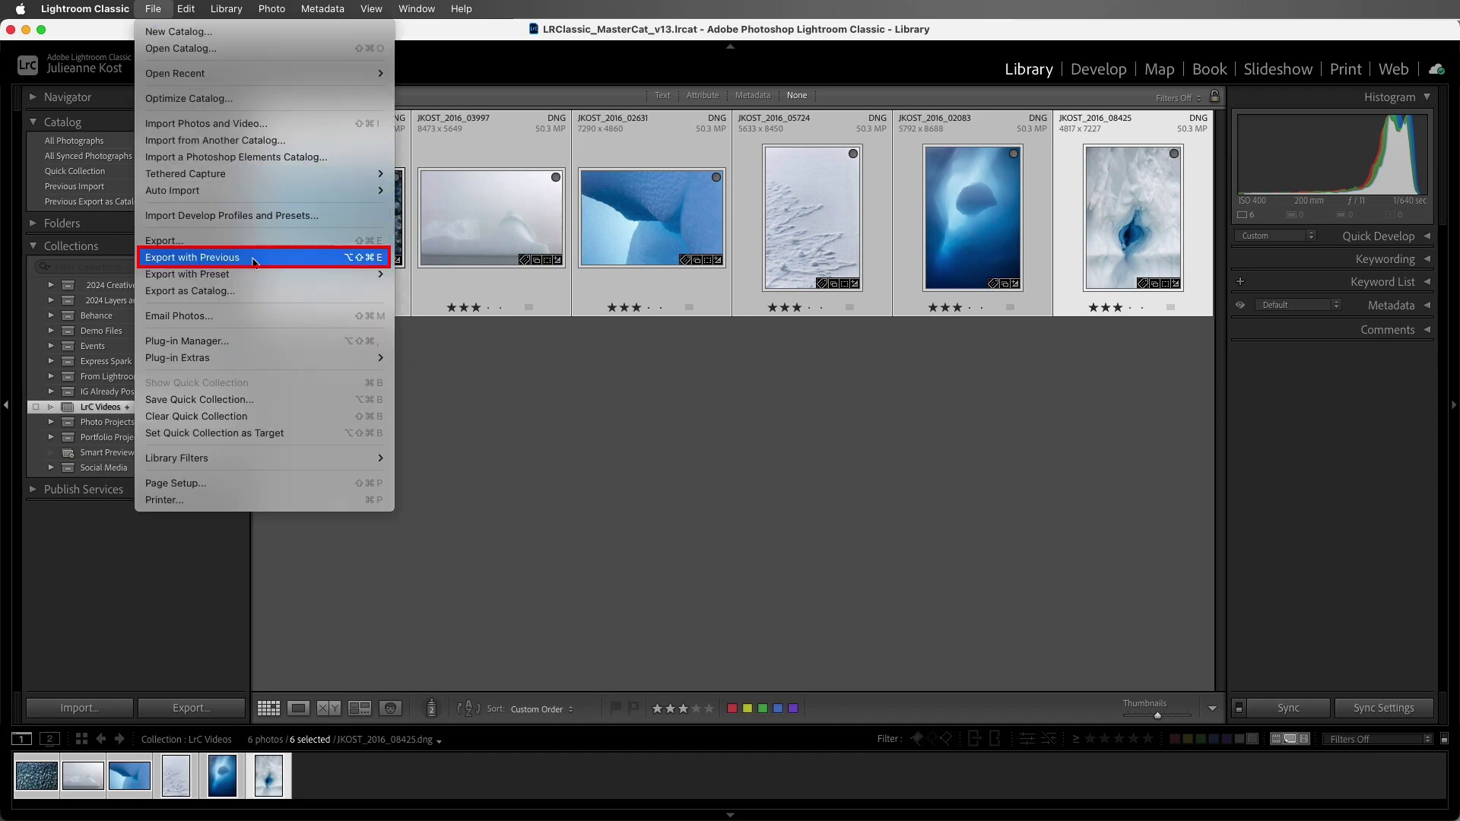
{"action": "mouse_move", "coordinate": [258, 276]}
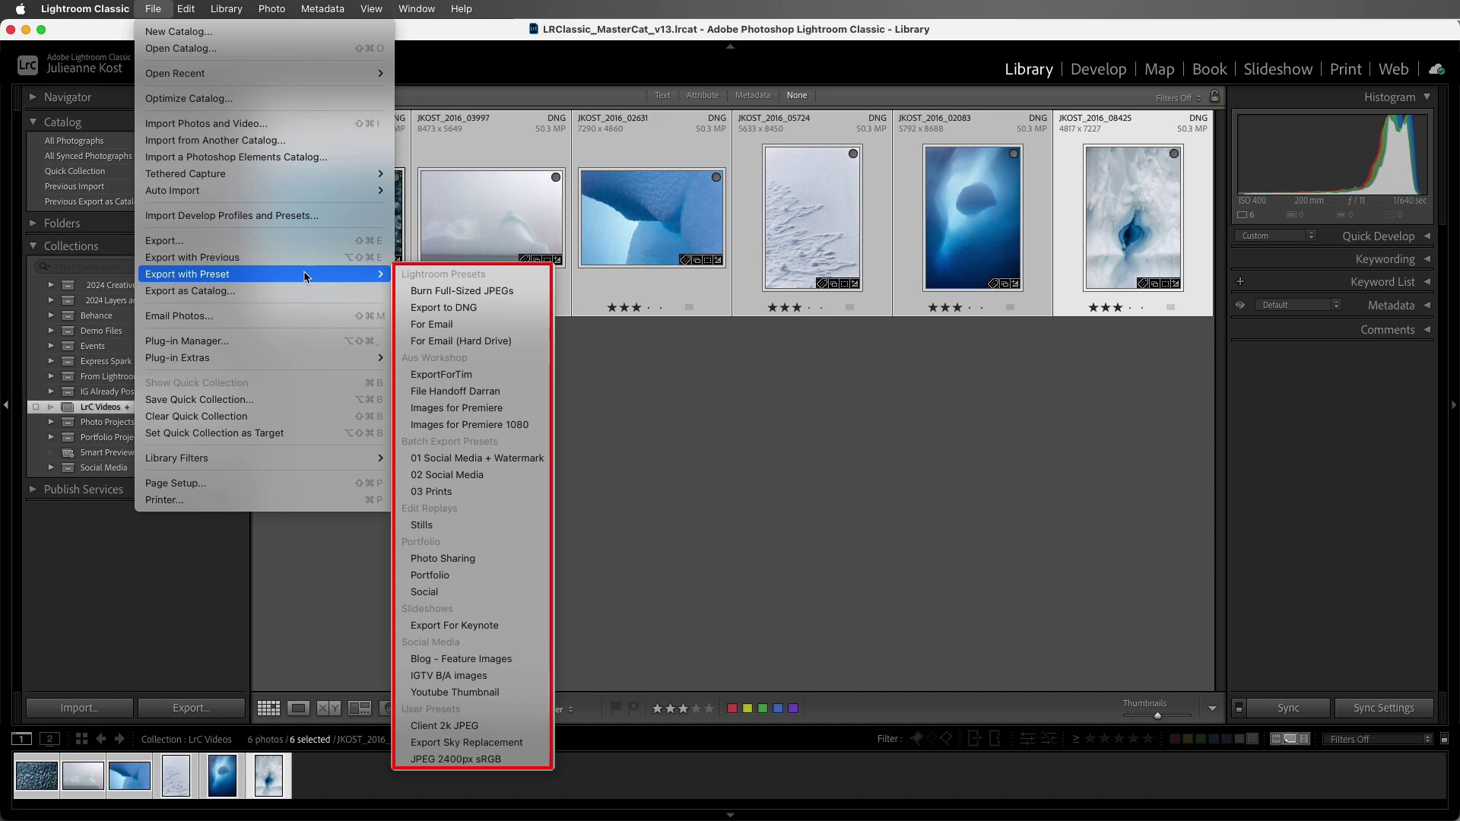
{"action": "left_click", "coordinate": [651, 335]}
{"action": "right_click", "coordinate": [625, 184]}
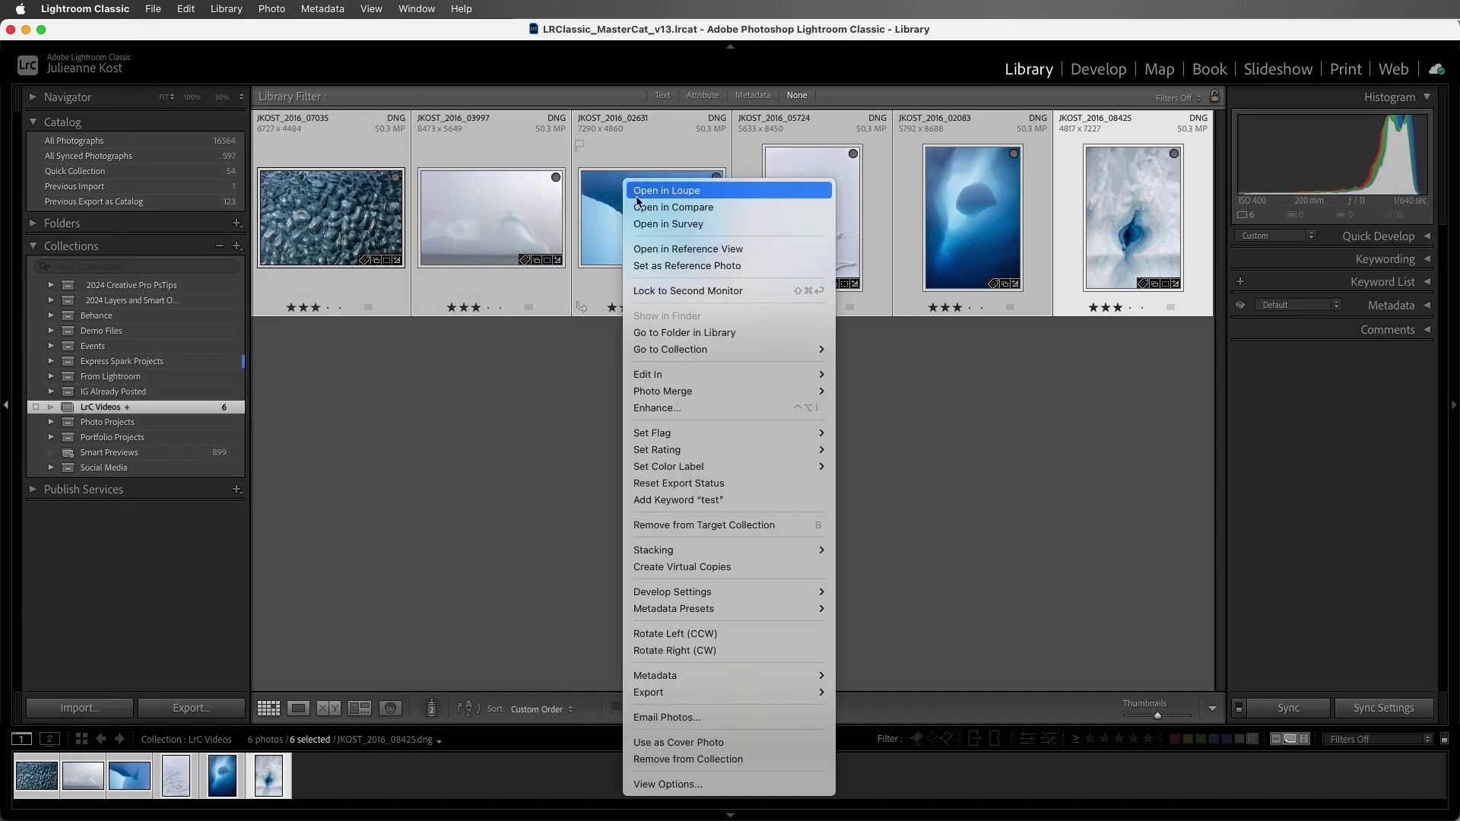
{"action": "mouse_move", "coordinate": [714, 691]}
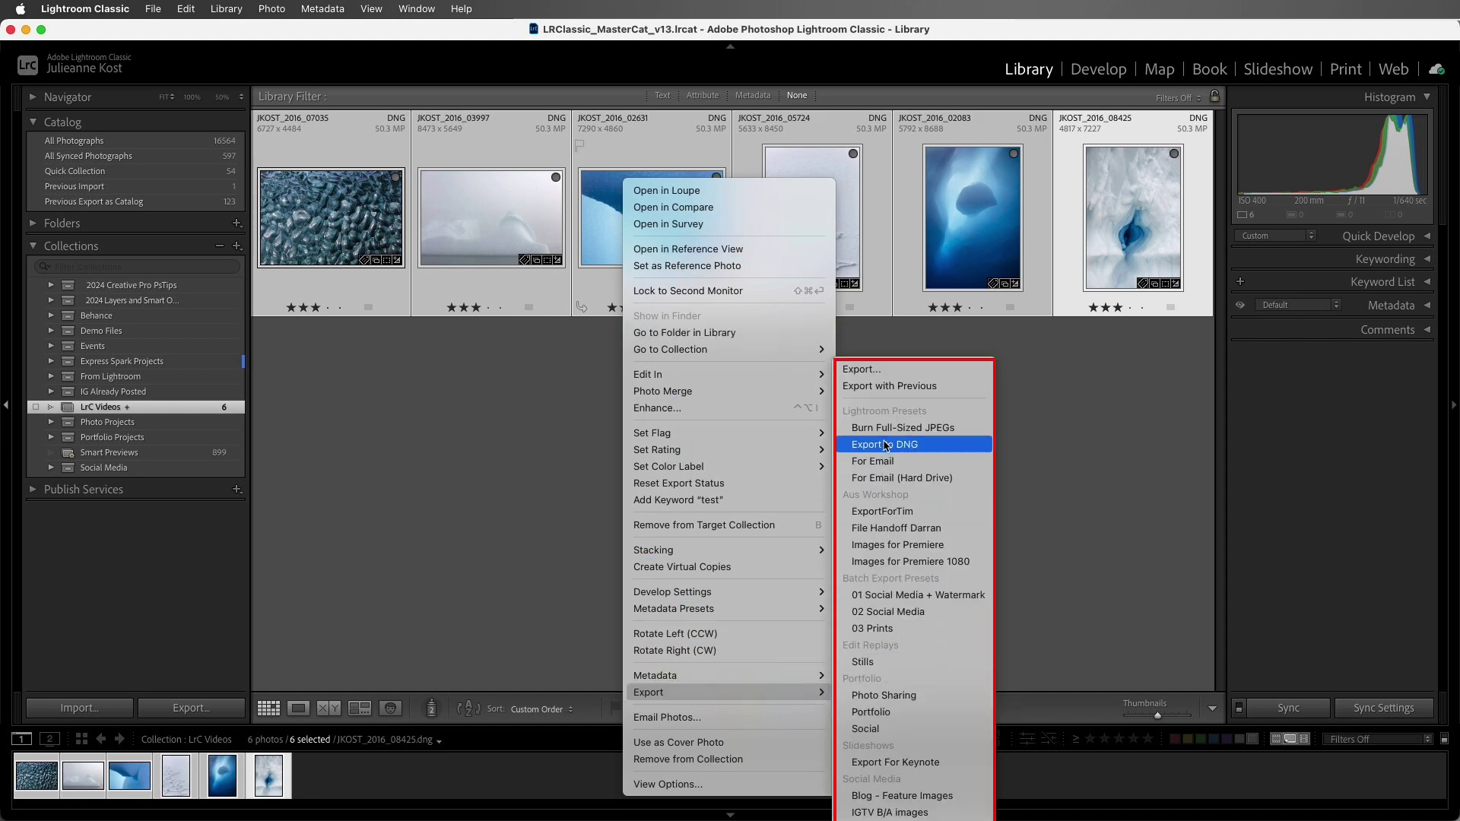
{"action": "left_click", "coordinate": [885, 390]}
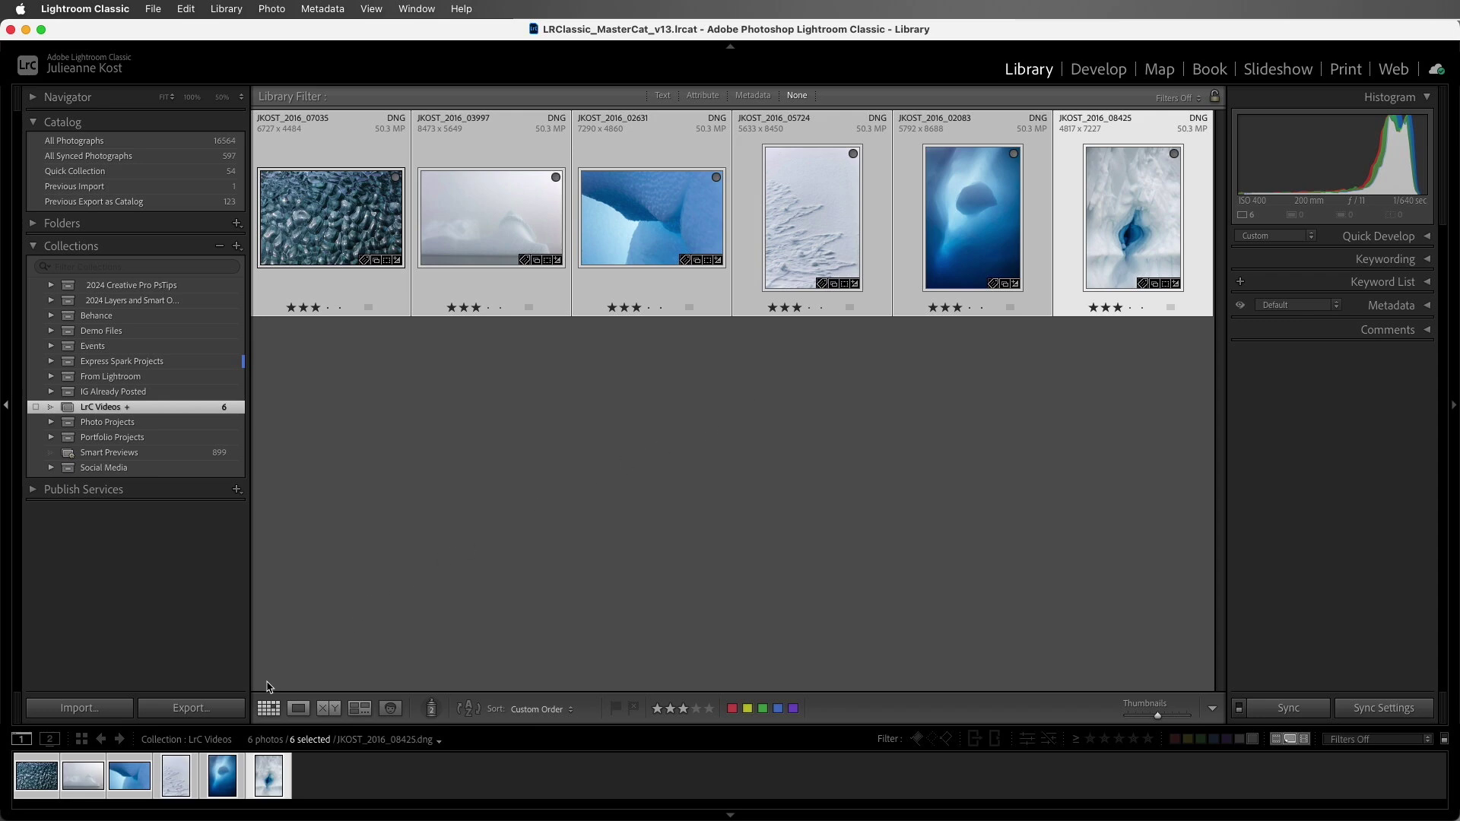
- Open the export settings and review the 01 Social Media + Watermark, 02 Social Media and 03 Prints presets
{"action": "left_click", "coordinate": [236, 709]}
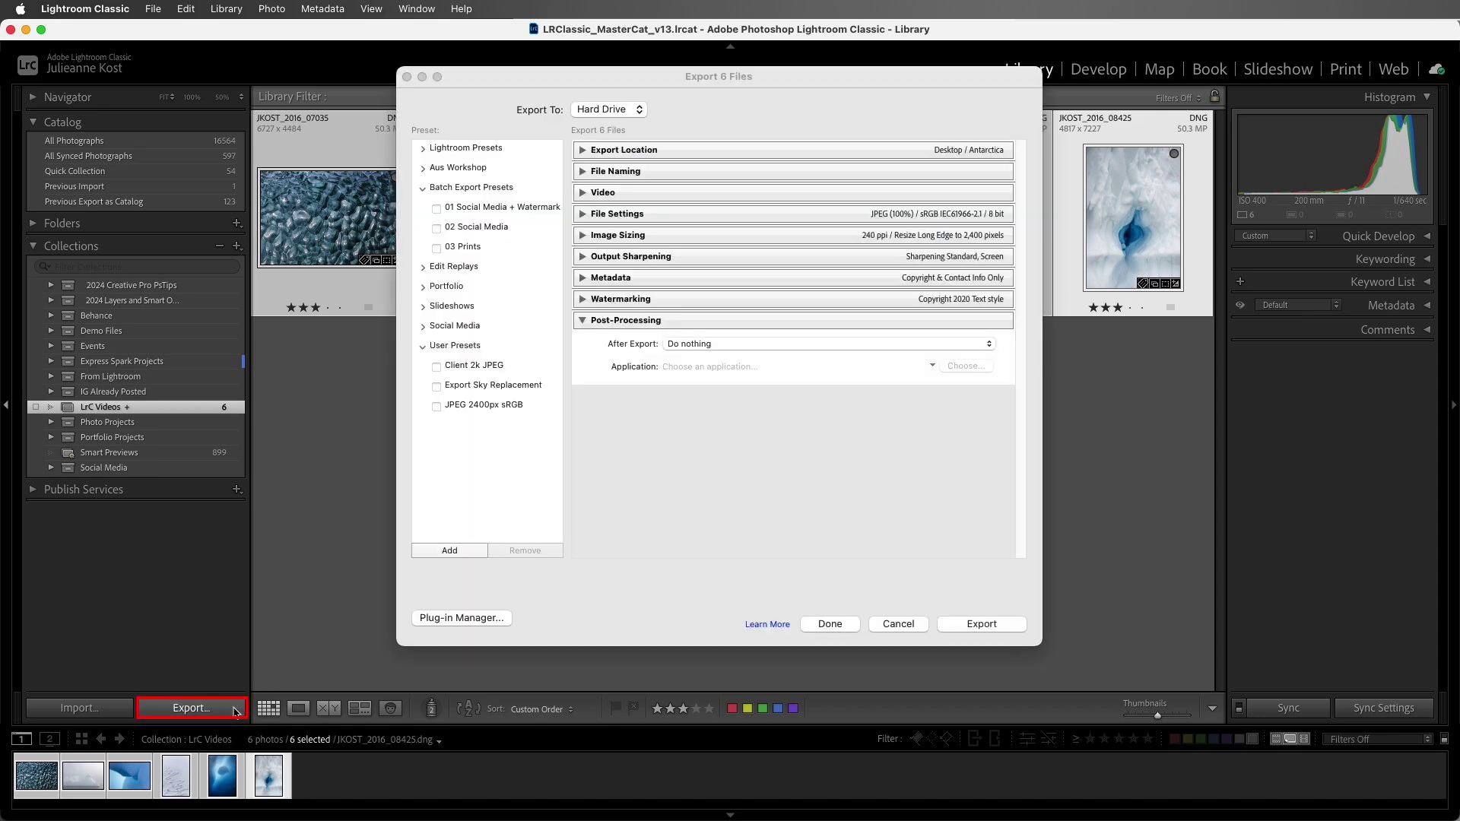
{"action": "left_click", "coordinate": [465, 212]}
{"action": "left_click", "coordinate": [469, 229]}
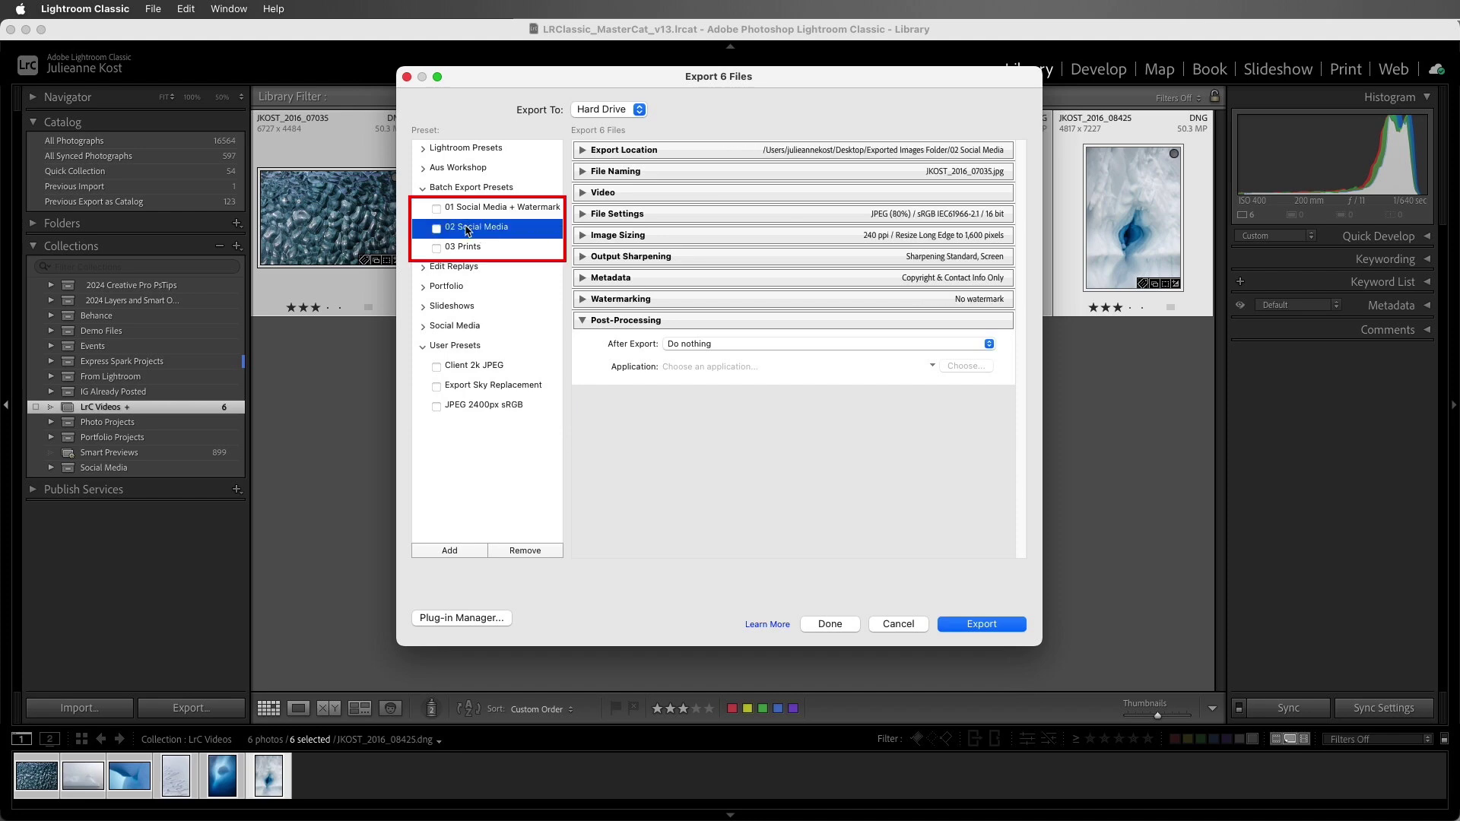
{"action": "left_click", "coordinate": [488, 249]}
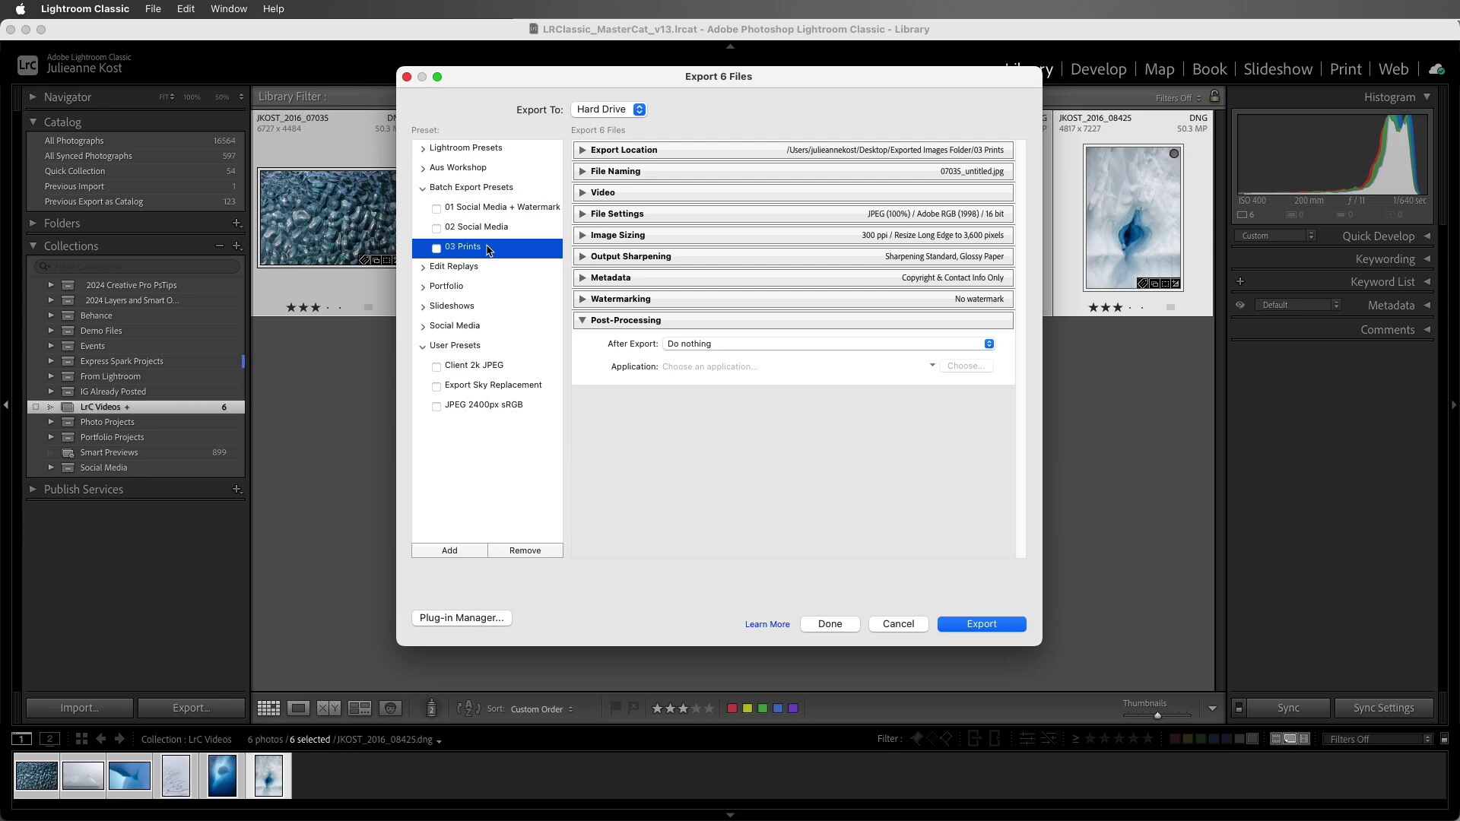
- Tick 01 Social Media + Watermark, 02 Social Media and 03 Prints for batch export
{"action": "left_click", "coordinate": [436, 208]}
{"action": "left_click", "coordinate": [437, 228]}
{"action": "left_click", "coordinate": [437, 248]}
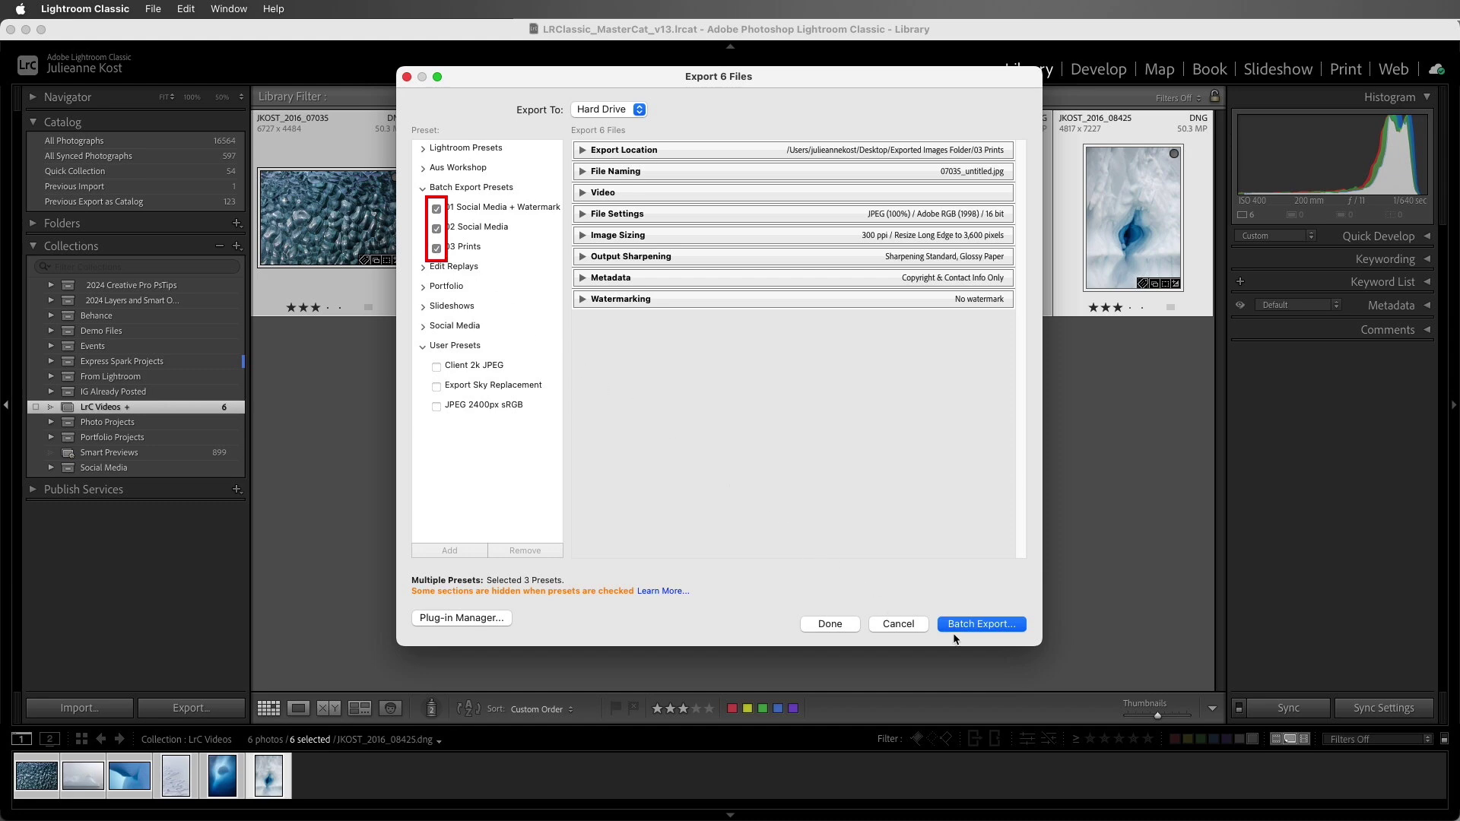
- Start Batch Export and choose Exported Images Folder as the single parent folder
{"action": "left_click", "coordinate": [978, 623]}
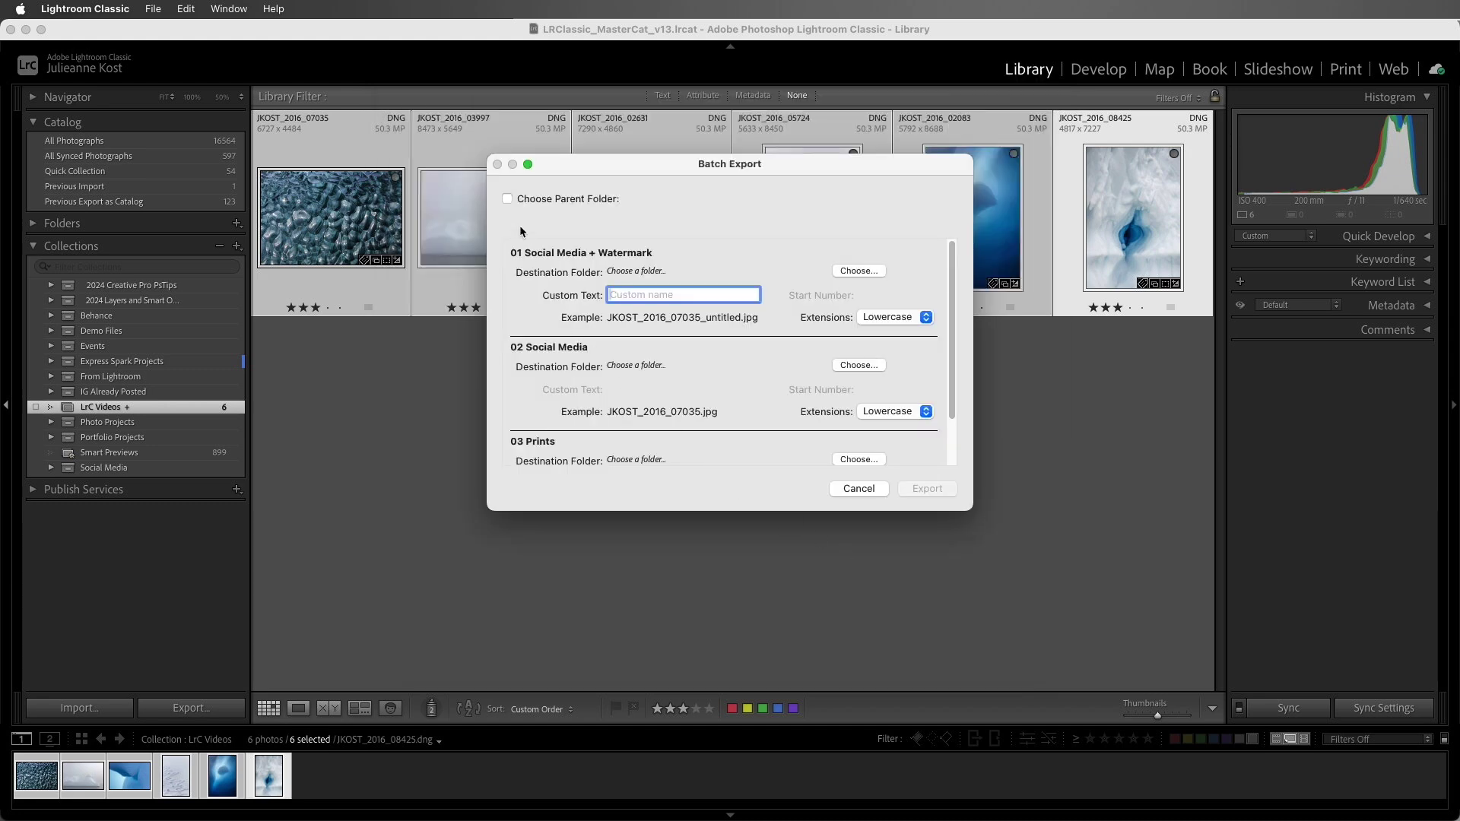
{"action": "left_click", "coordinate": [507, 200]}
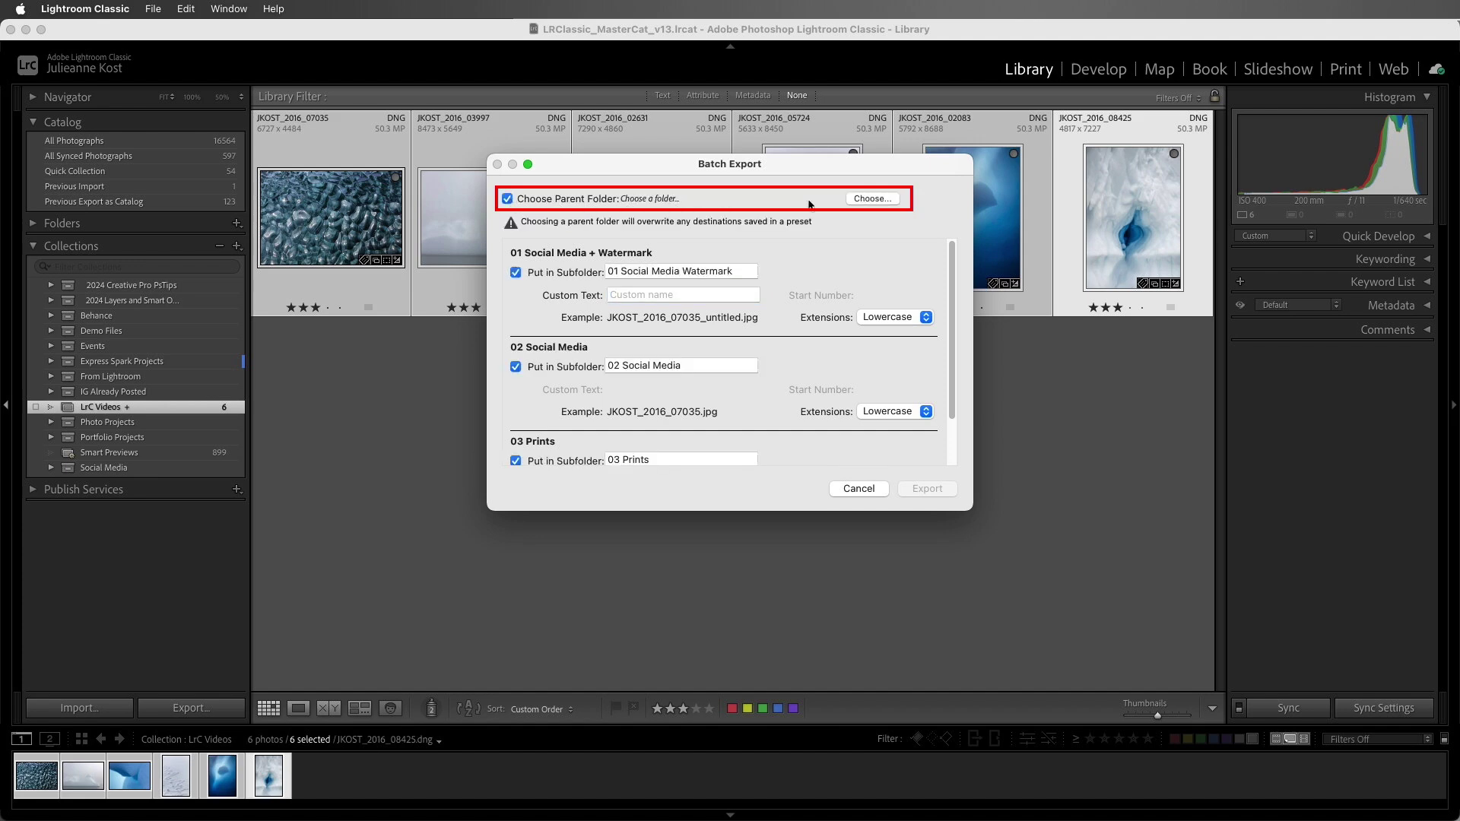
{"action": "left_click", "coordinate": [869, 199]}
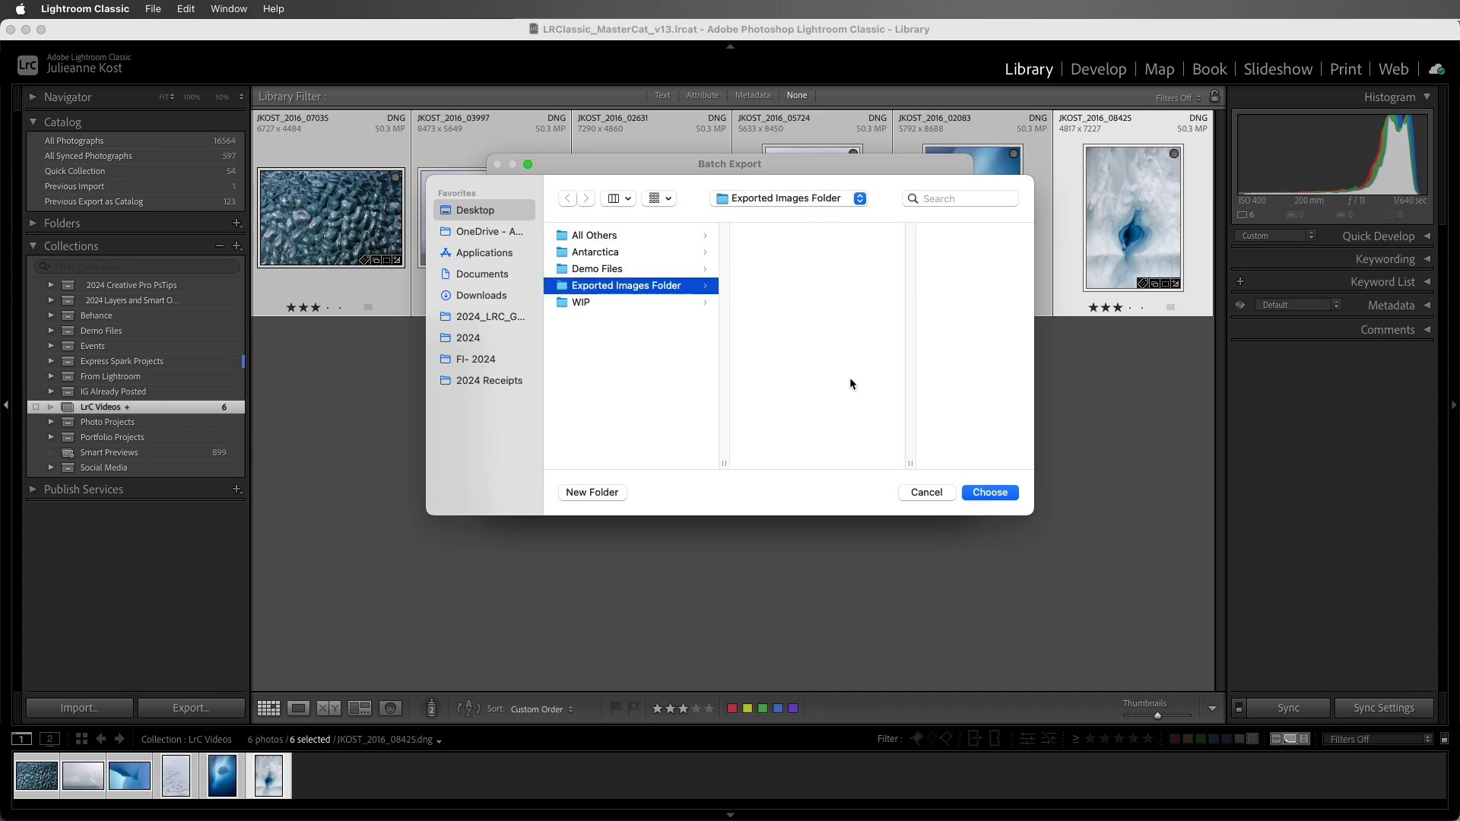
{"action": "left_click", "coordinate": [1002, 493]}
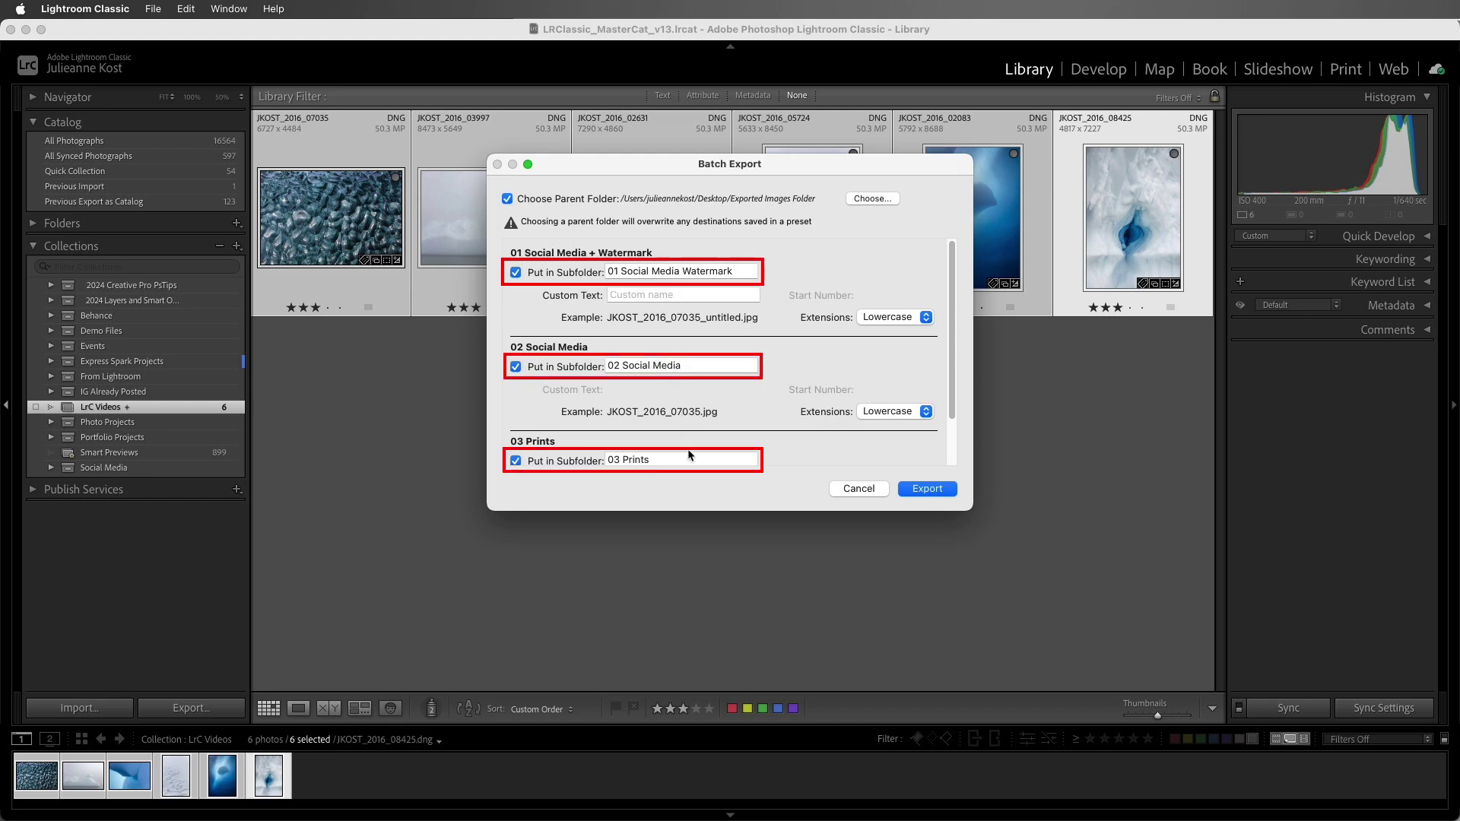
- Check the 01 Social Media Watermark subfolder name, keeping its subfolder option on
{"action": "triple_click", "coordinate": [634, 272]}
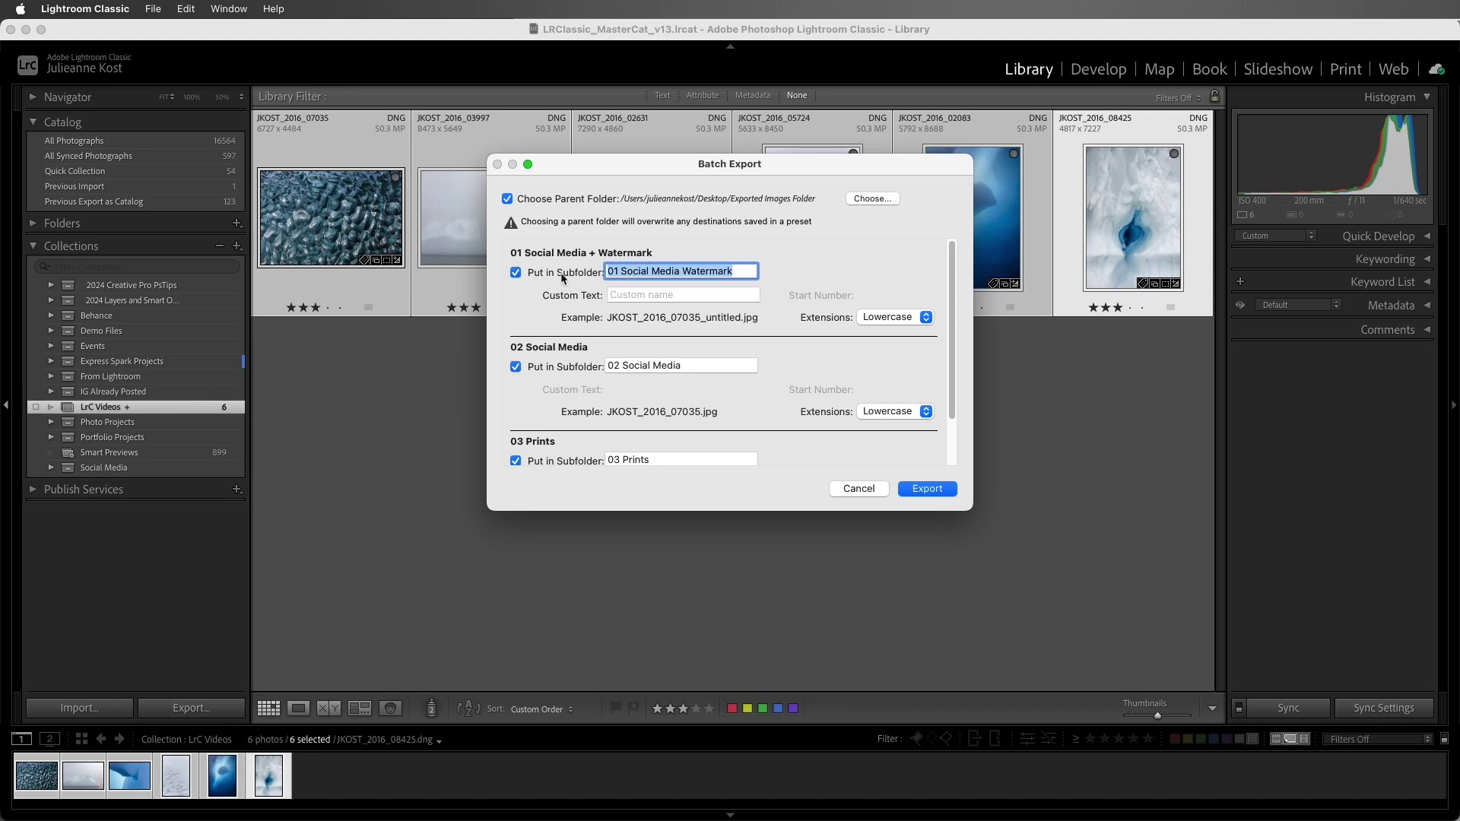
{"action": "left_click", "coordinate": [515, 273]}
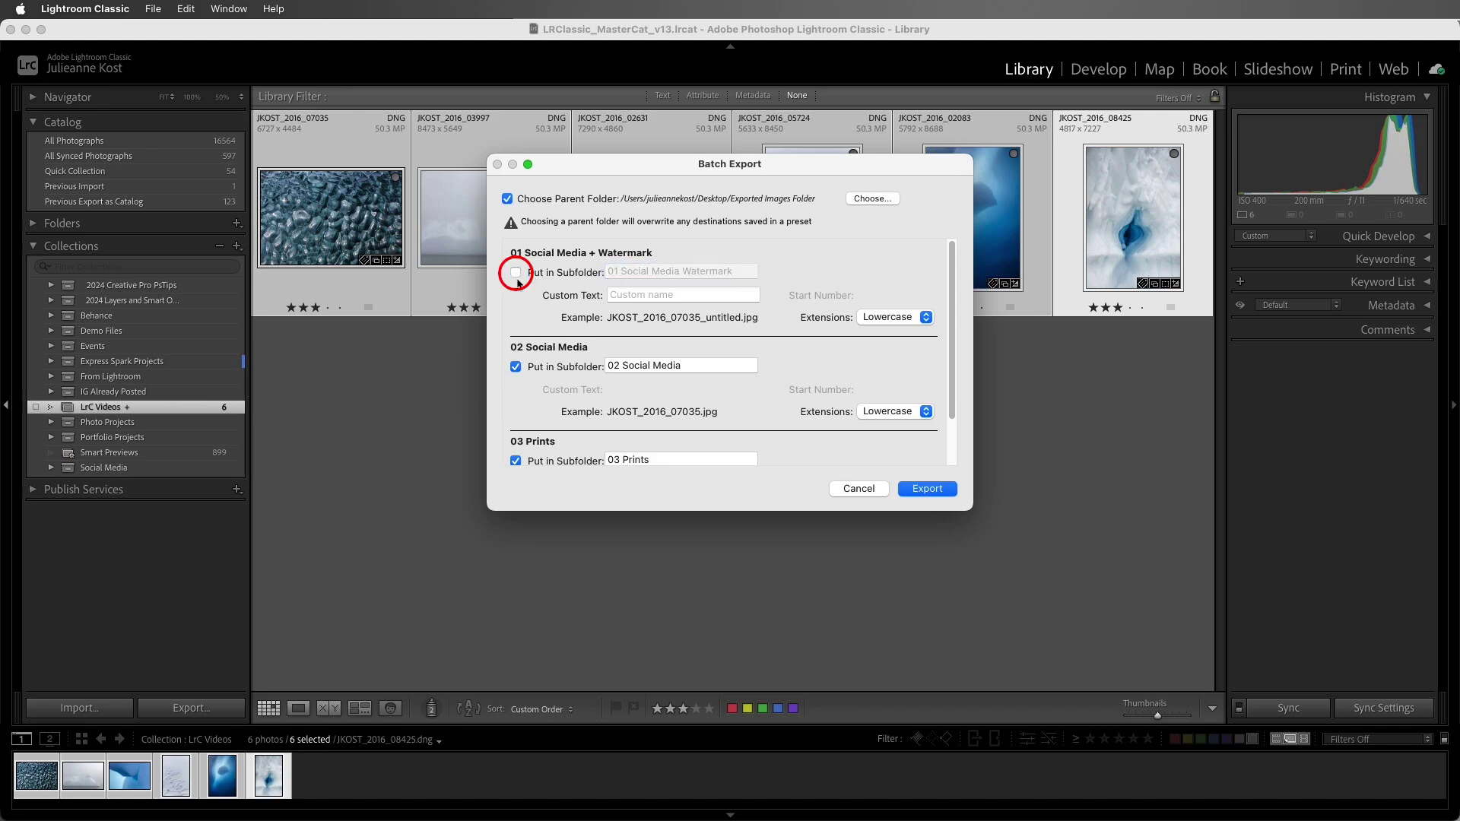
{"action": "left_click", "coordinate": [516, 274]}
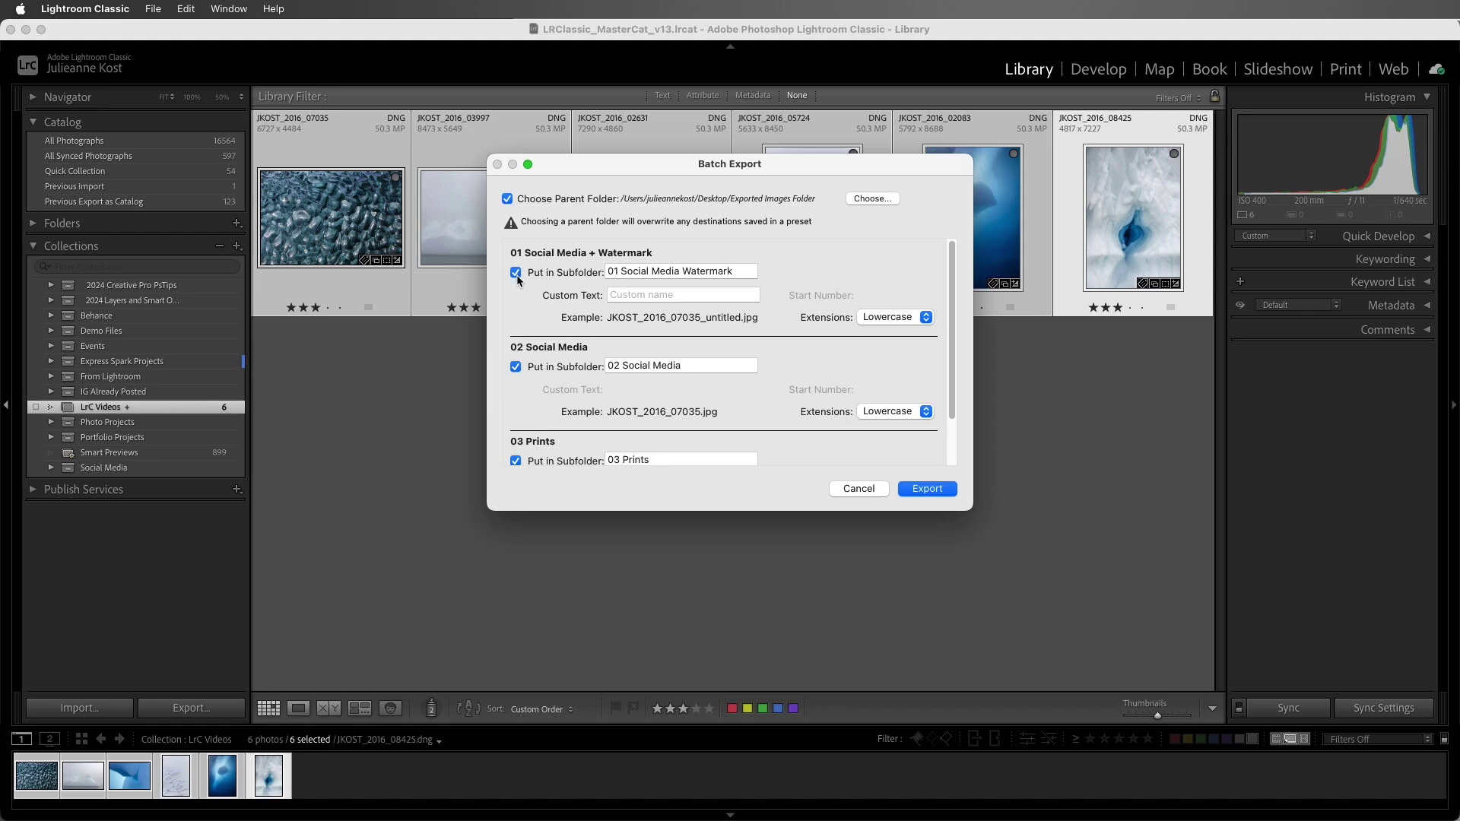
- Add custom text WM to 01 Social Media Watermark file names and 12in to 03 Prints file names
{"action": "left_click", "coordinate": [620, 295]}
{"action": "left_click", "coordinate": [619, 296]}
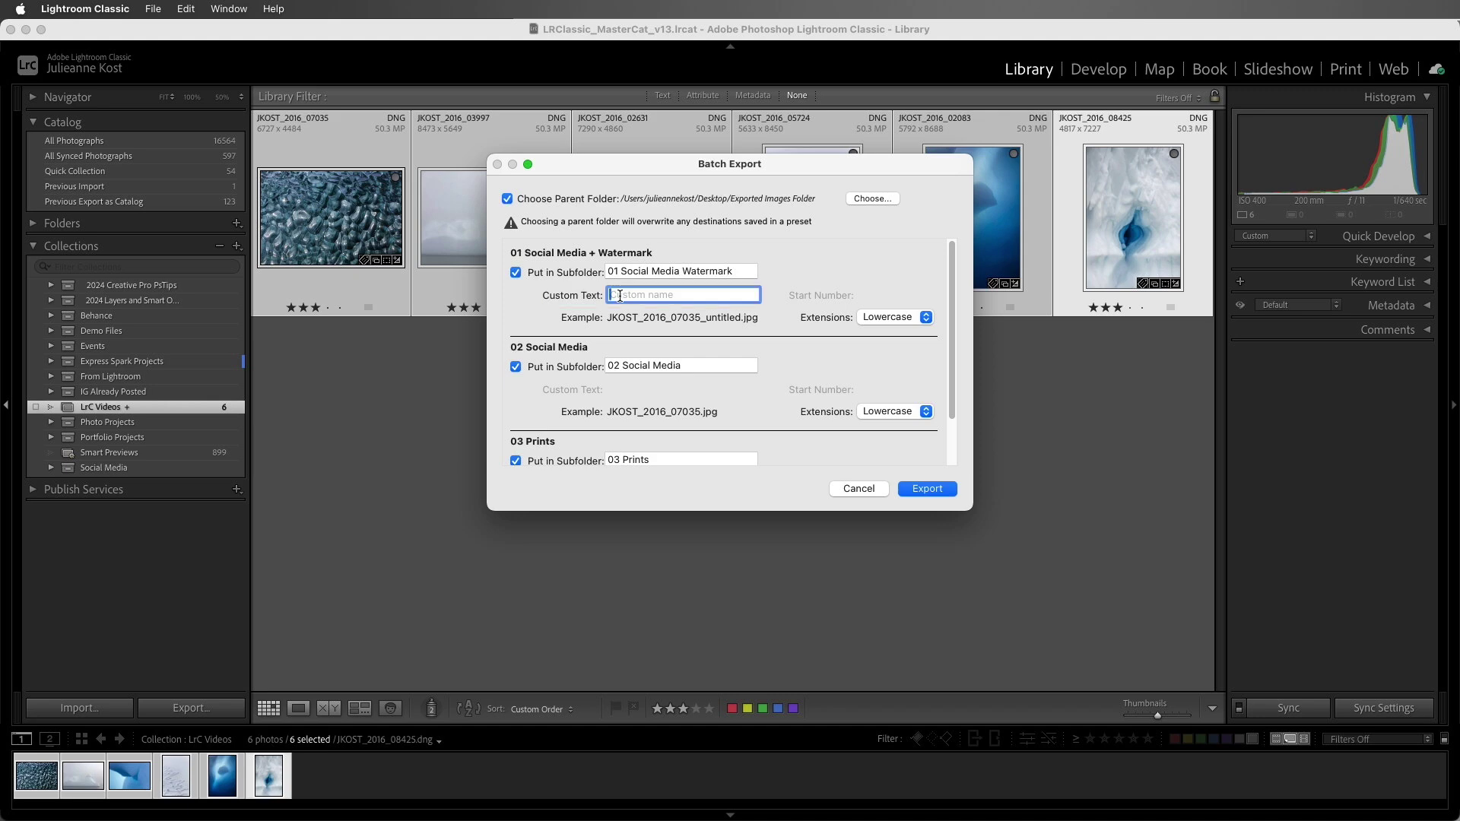
{"action": "type", "text": "WM"}
{"action": "scroll", "coordinate": [956, 395], "scroll_direction": "down", "scroll_amount": 3}
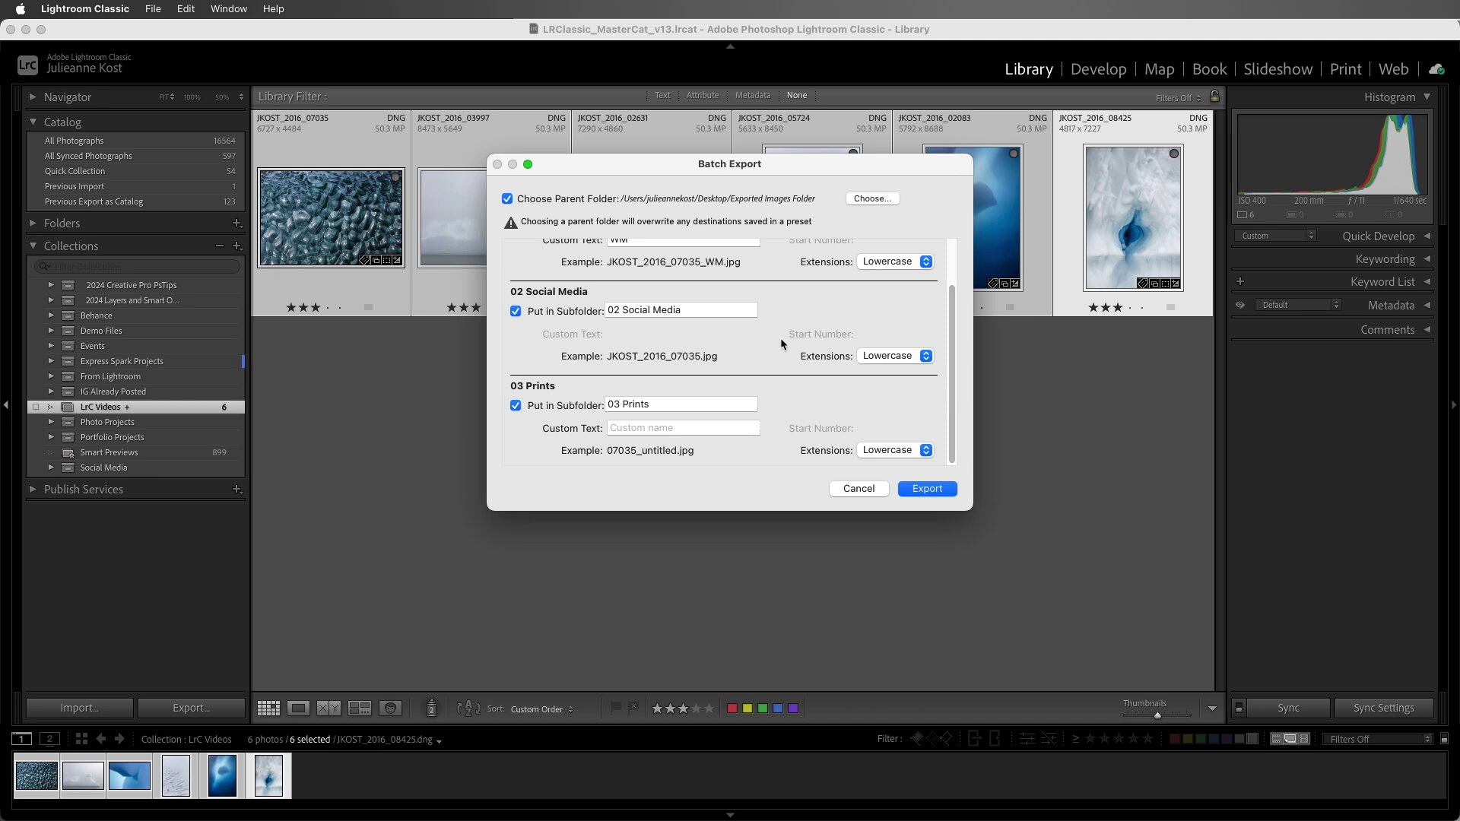
{"action": "left_click", "coordinate": [671, 427]}
{"action": "type", "text": "12in"}
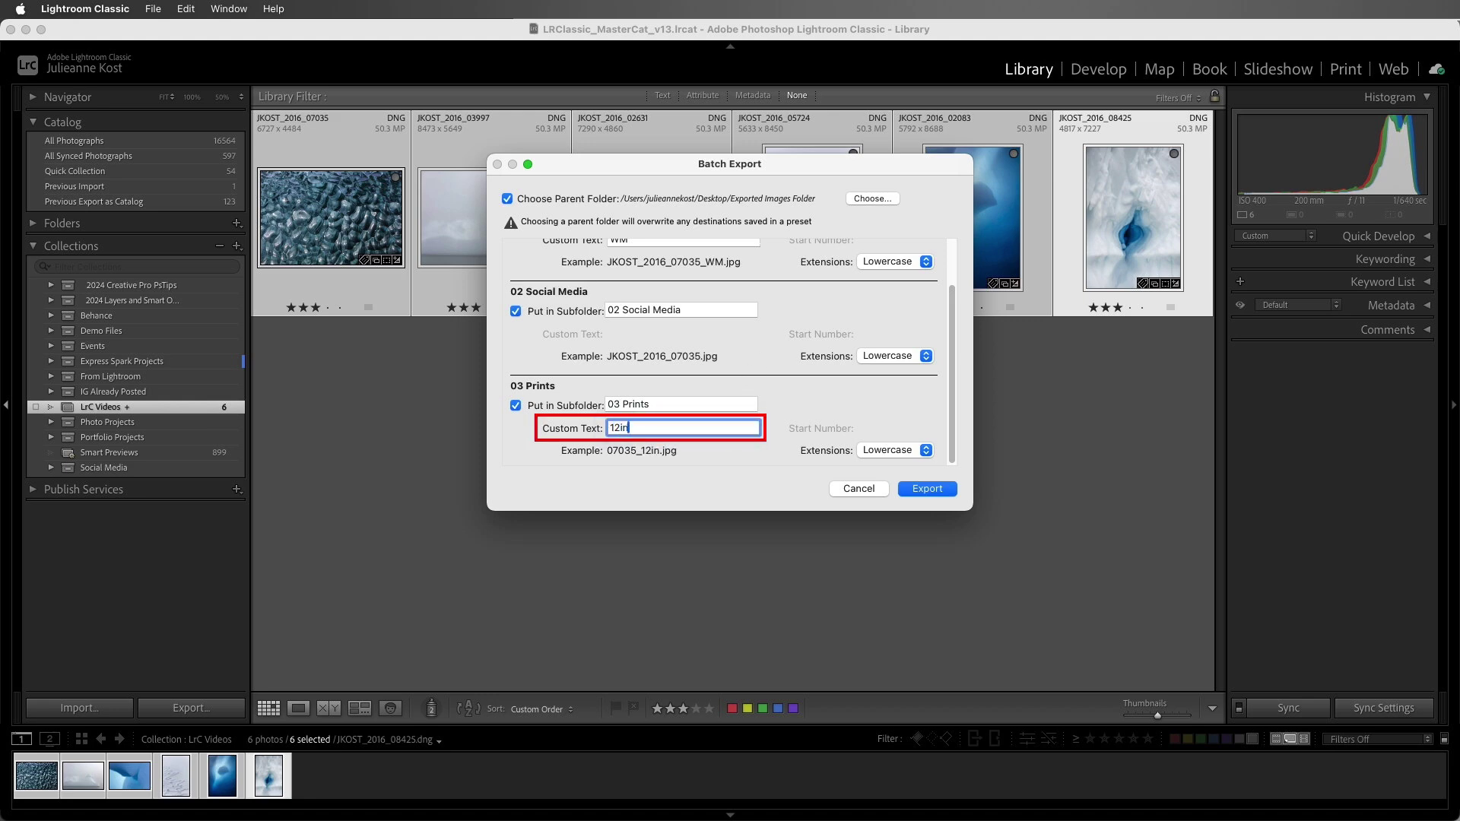
- Run the batch export and preview JKOST_2016_02083_WM.jpg in the 01 Social Media Watermark subfolder
{"action": "left_click", "coordinate": [905, 490]}
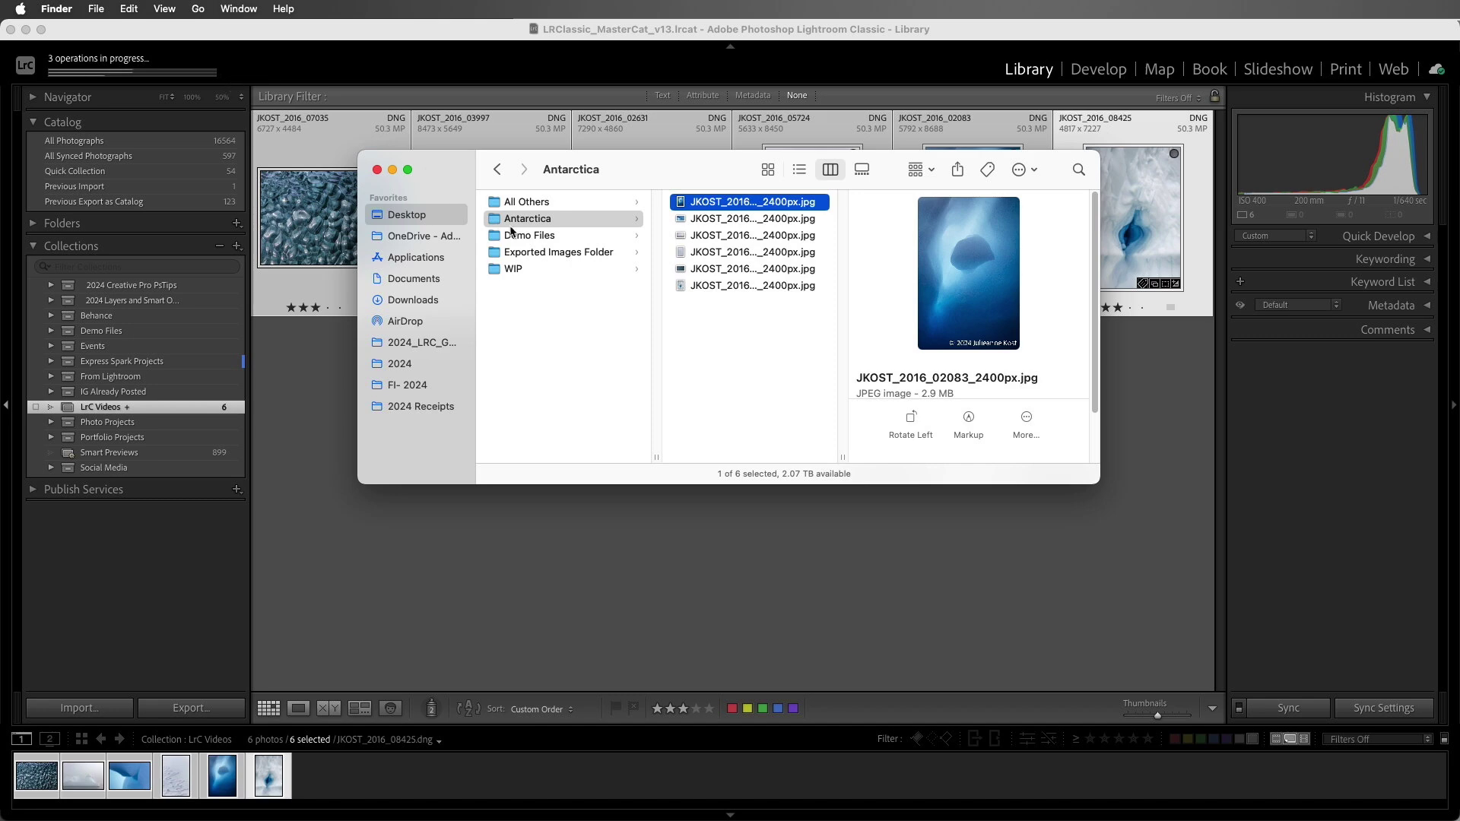
{"action": "left_click", "coordinate": [555, 257]}
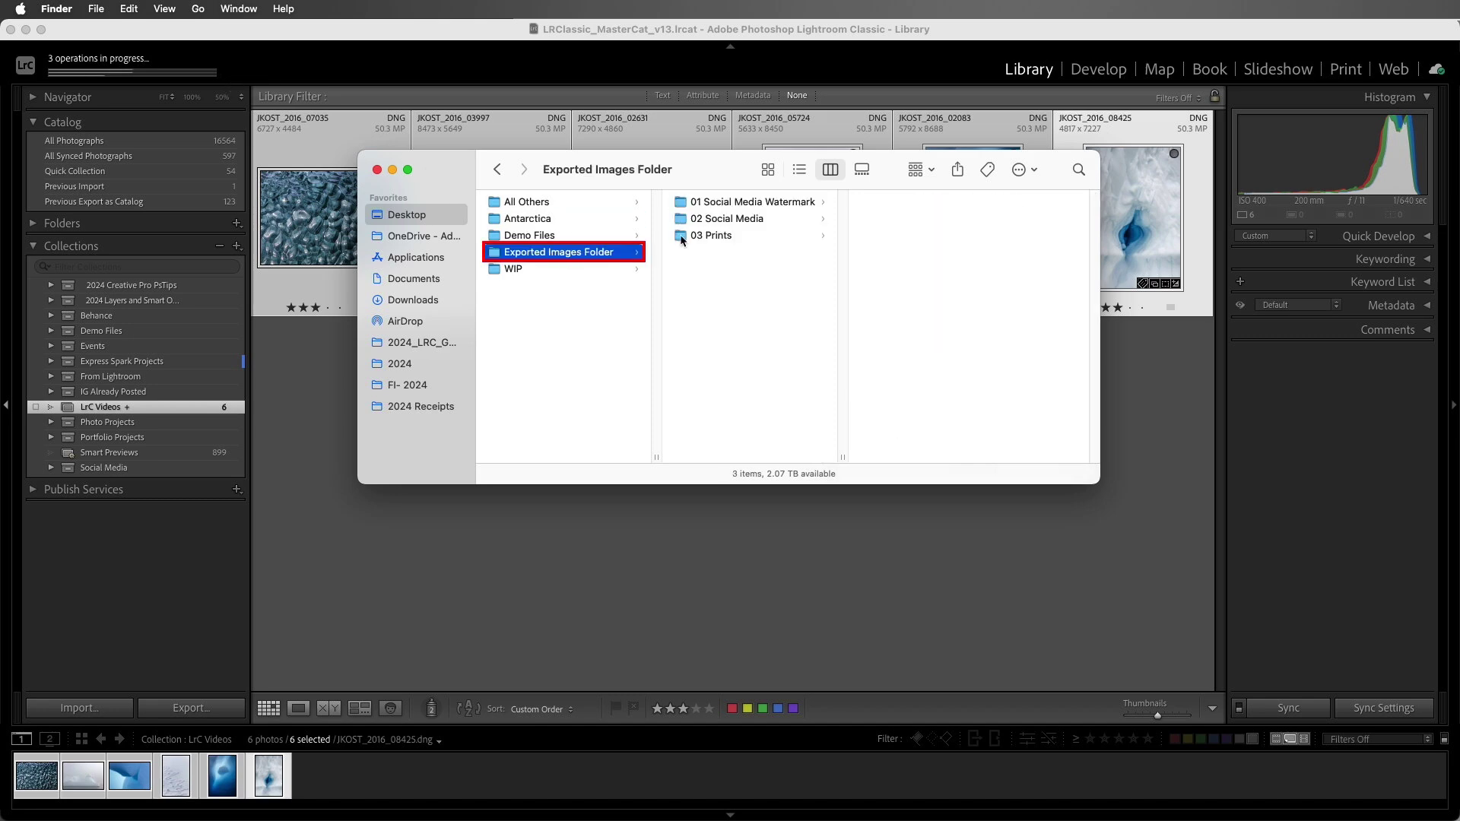
{"action": "left_click", "coordinate": [783, 204]}
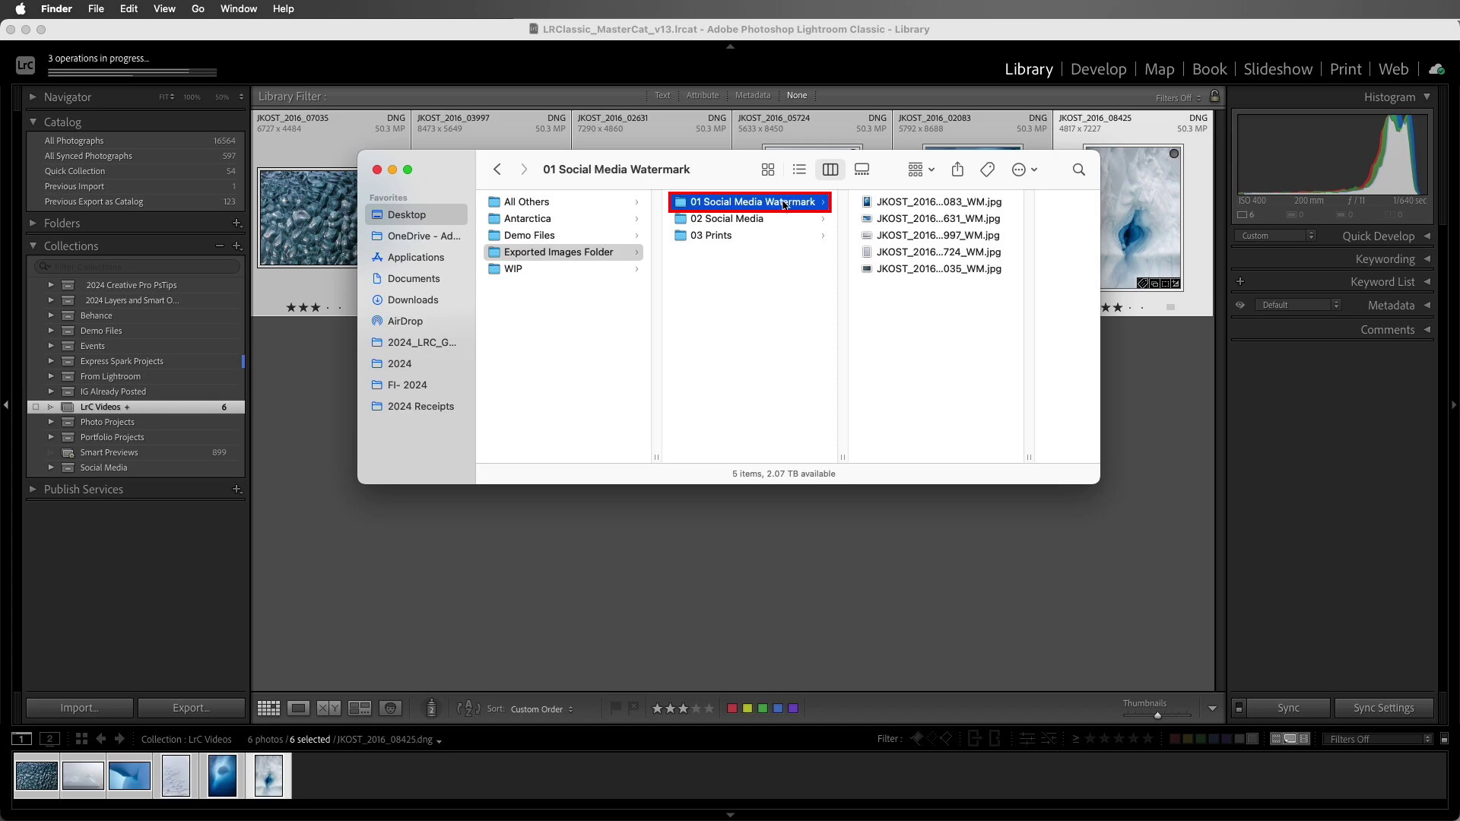
{"action": "left_click", "coordinate": [888, 202]}
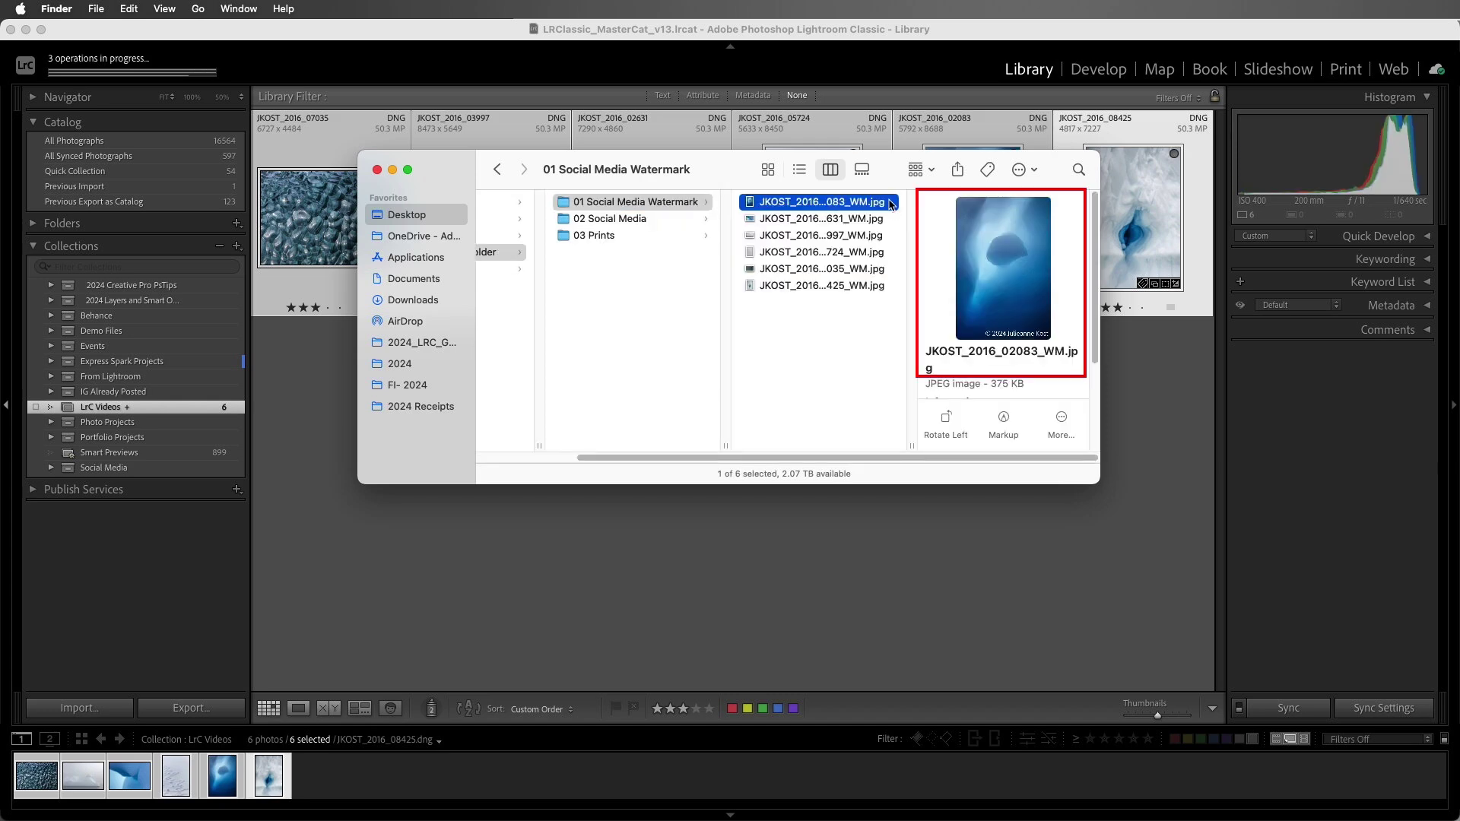
- Preview JKOST_2016_02083.jpg in 02 Social Media and 02083_12in.jpg in 03 Prints
{"action": "left_click", "coordinate": [708, 222]}
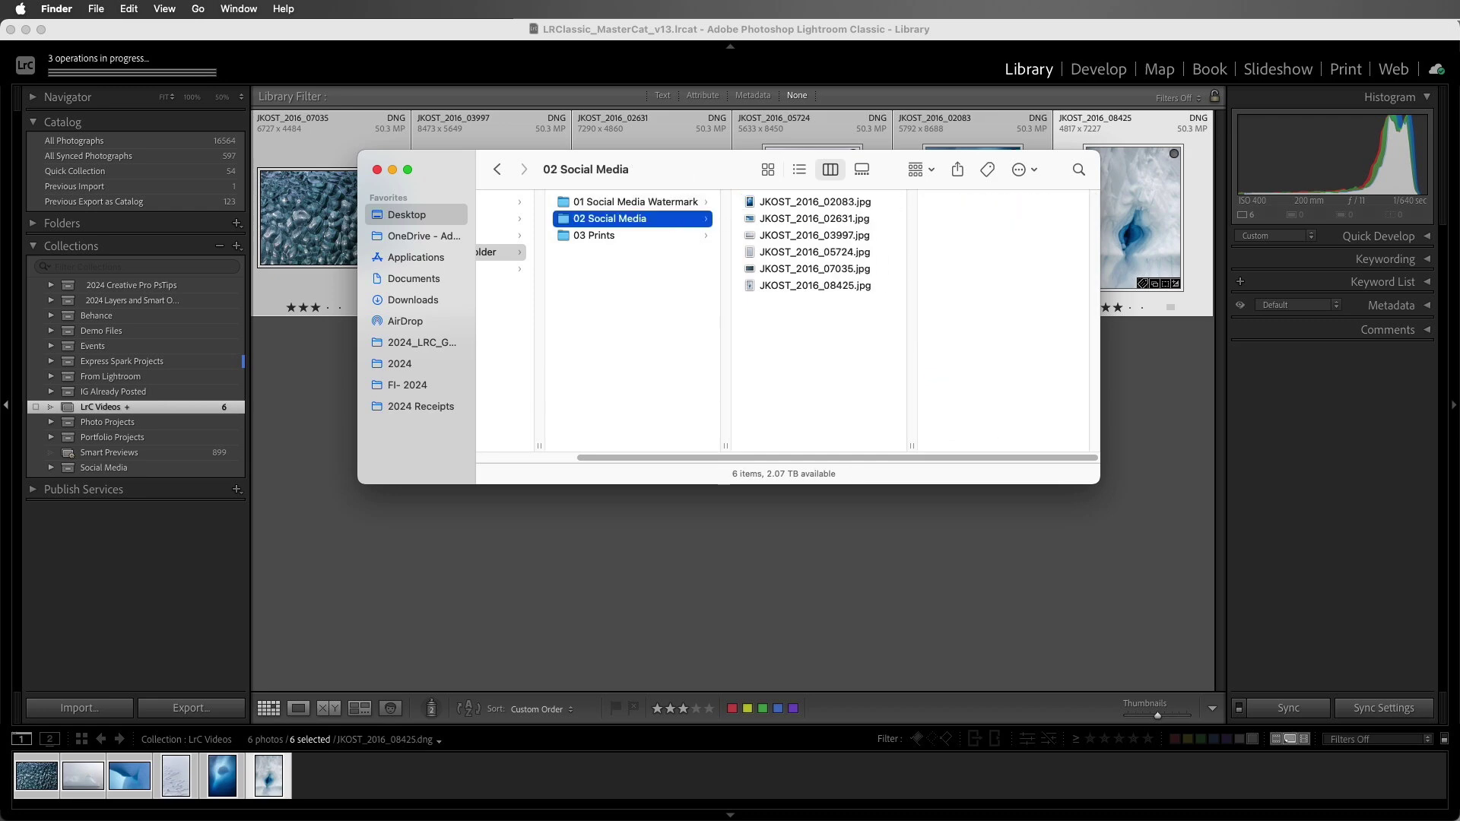
{"action": "left_click", "coordinate": [774, 204]}
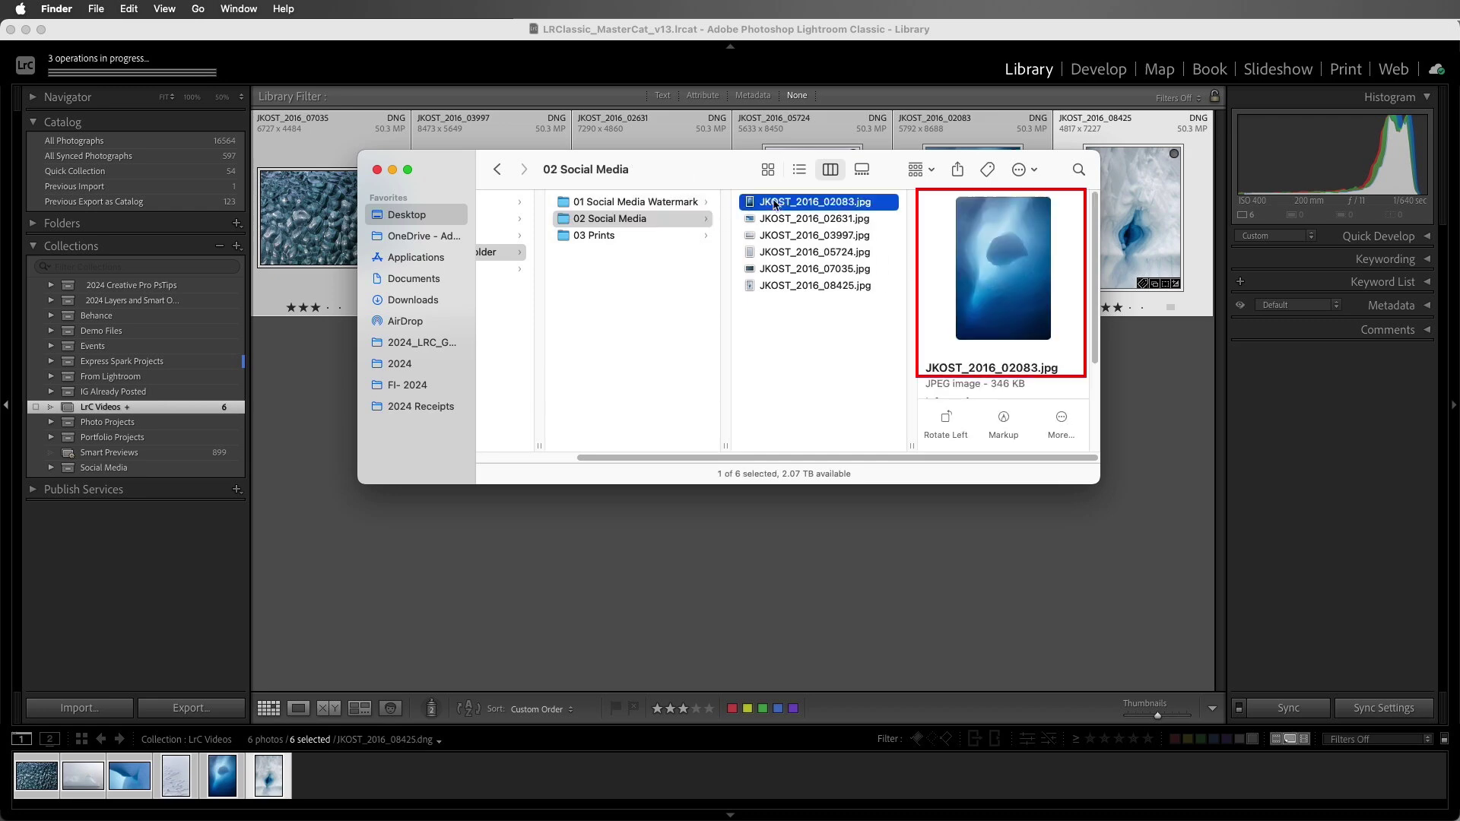
{"action": "left_click", "coordinate": [664, 234]}
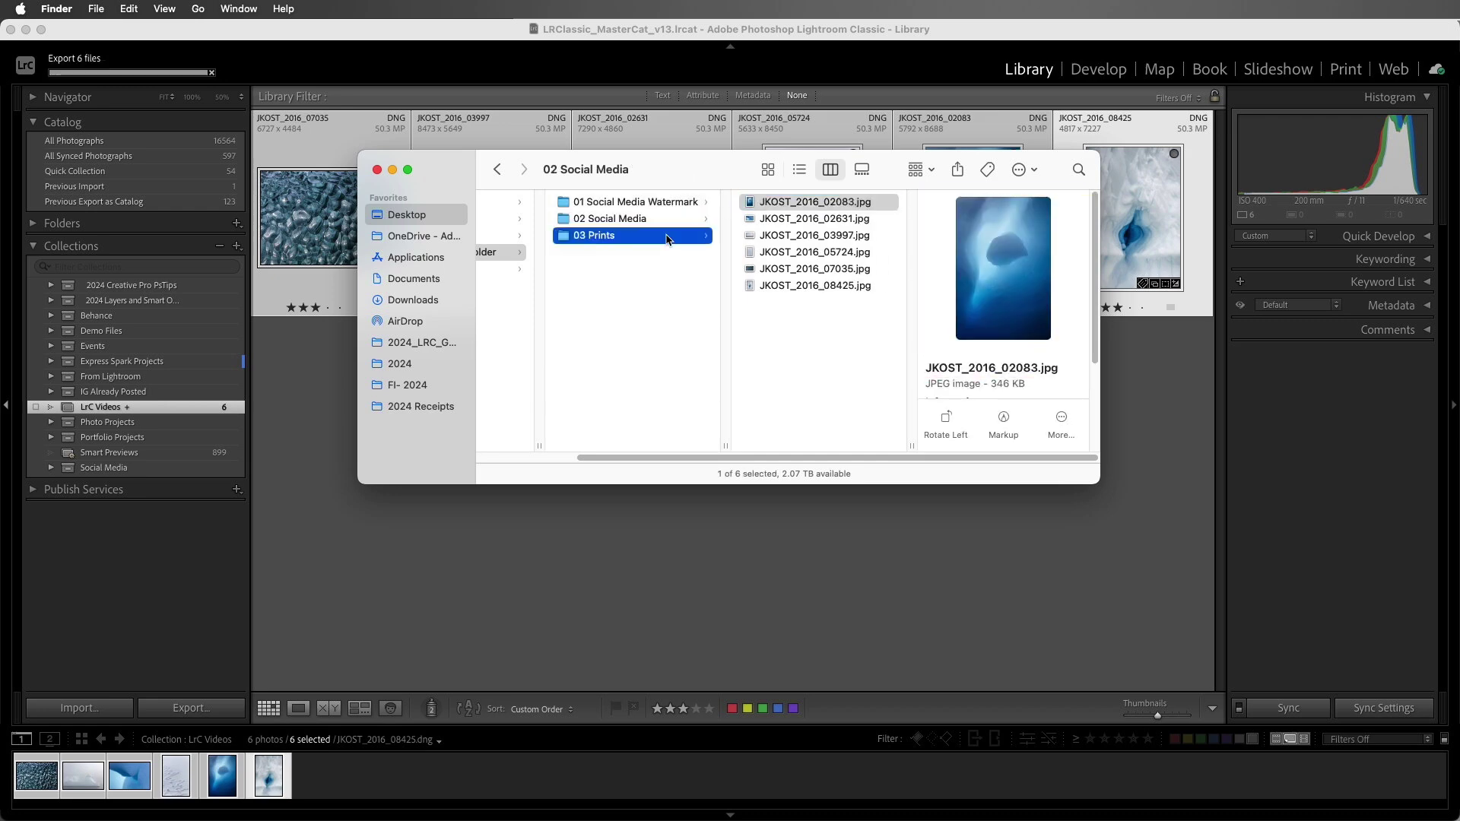
{"action": "left_click", "coordinate": [771, 206]}
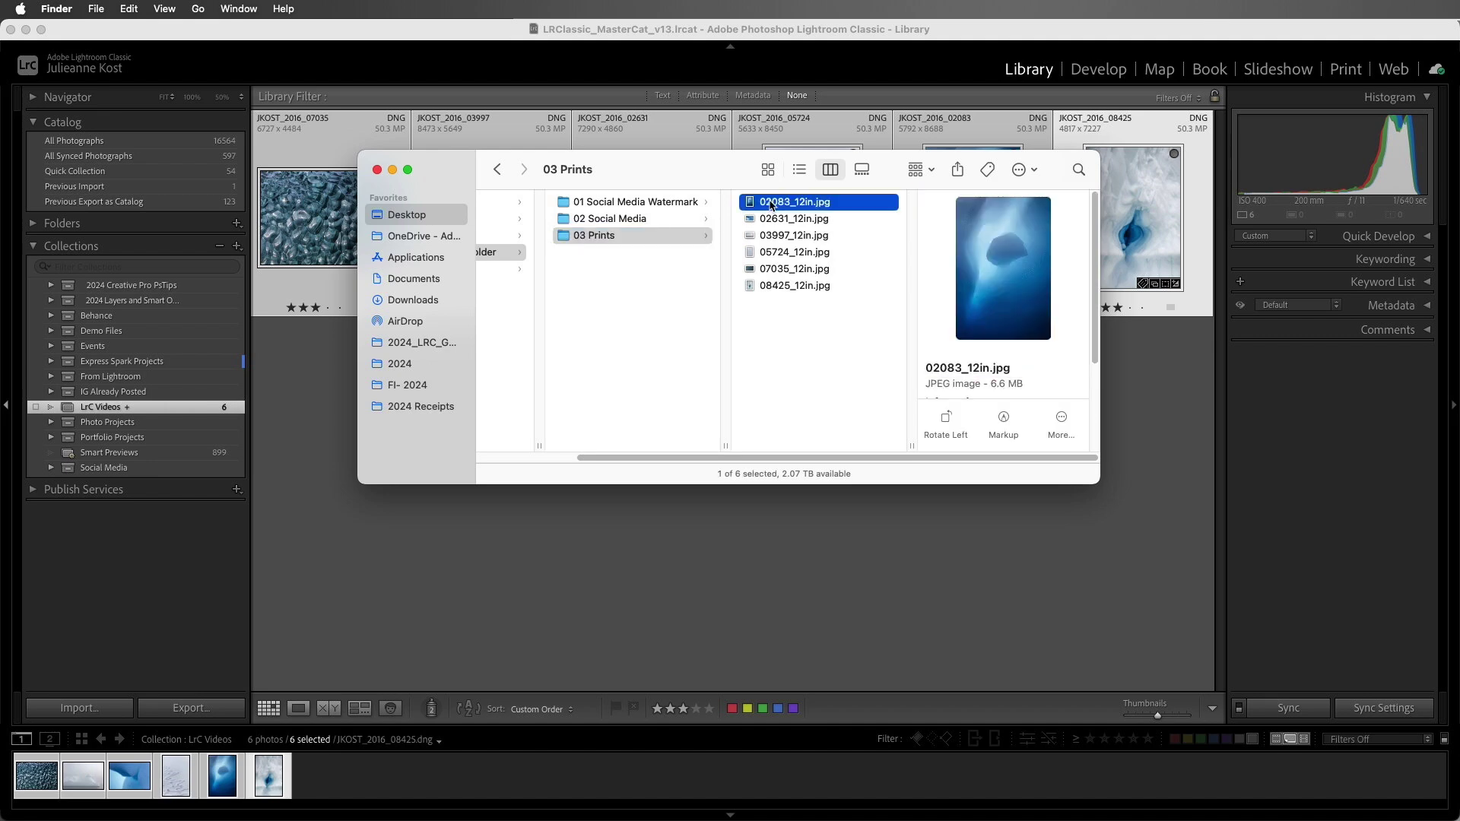